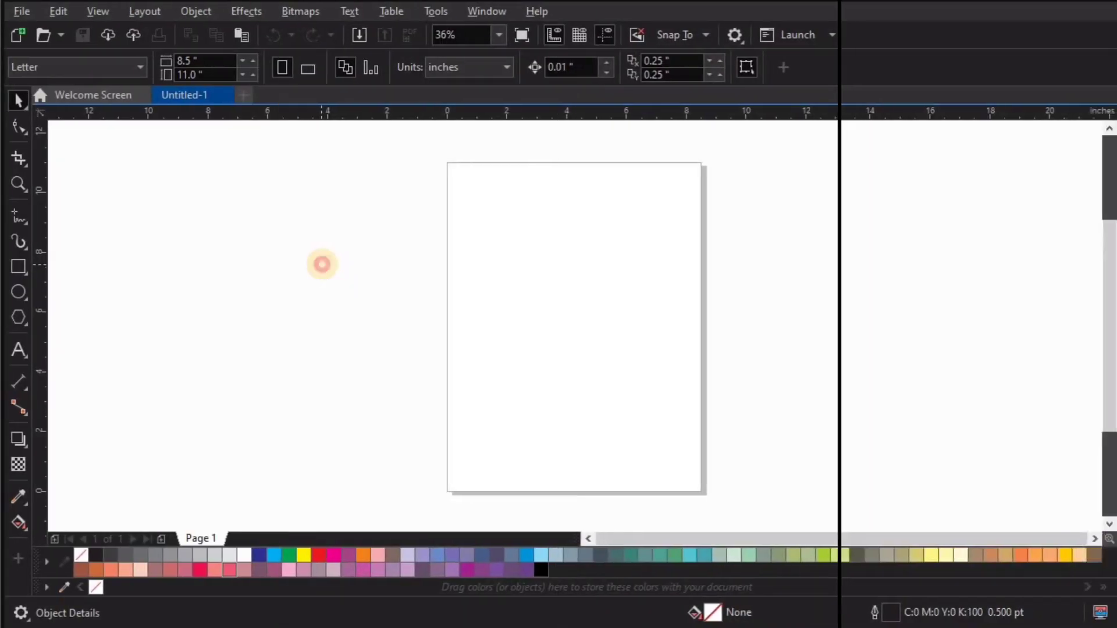
- Change the page width to 5 inches, making a 5 × 4 inch landscape page
{"action": "double_click", "coordinate": [203, 63]}
{"action": "type", "text": "5"}
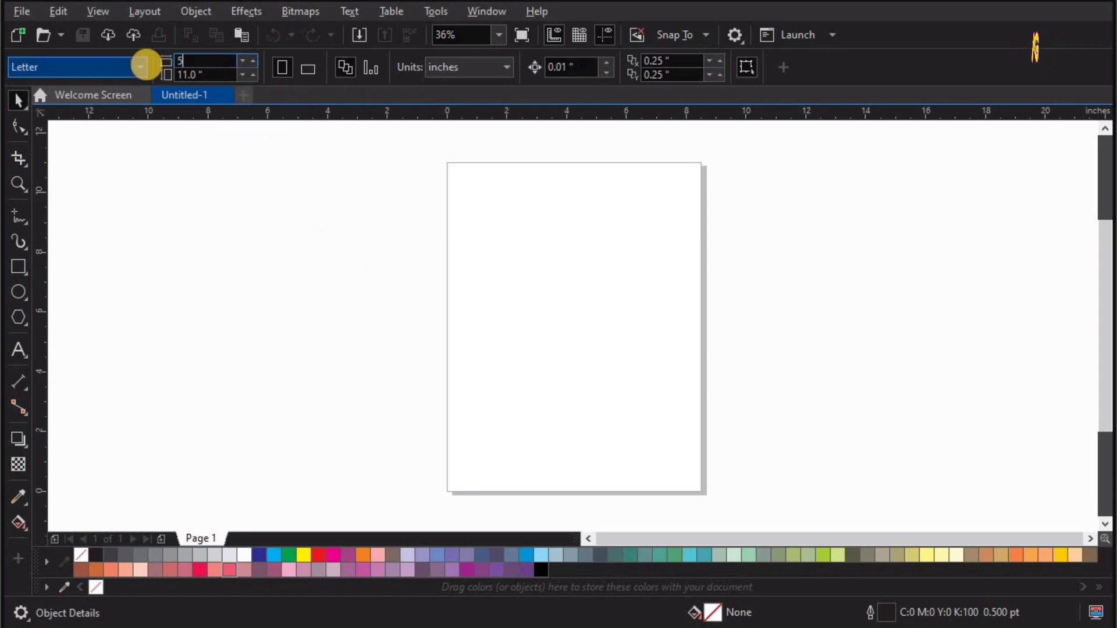
{"action": "type", "text": "4"}
{"action": "key", "text": "Return"}
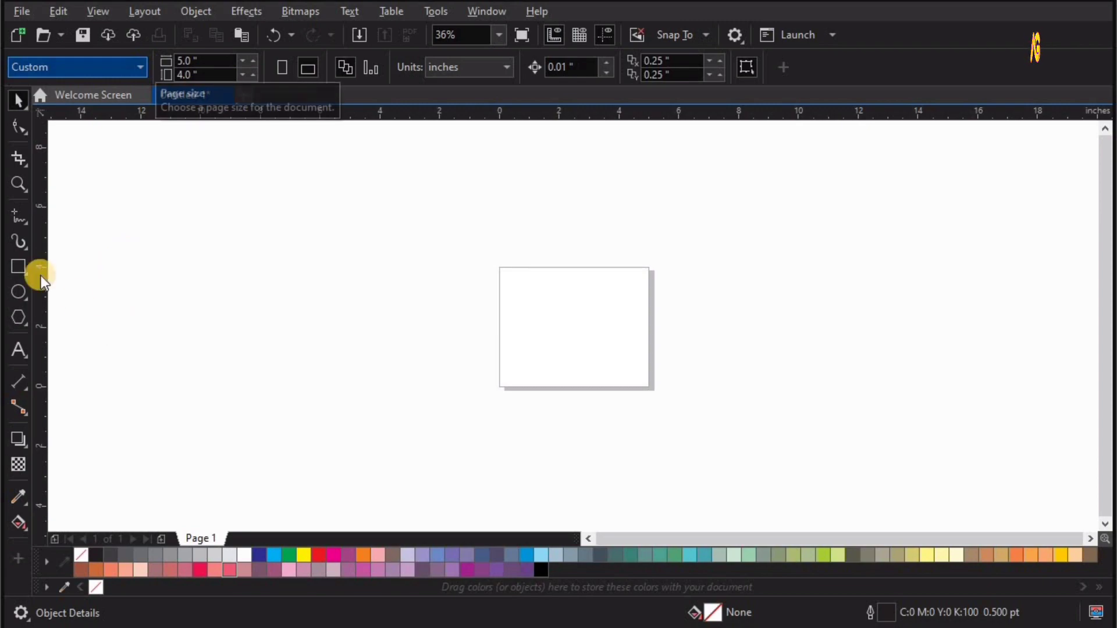
- Add a page-sized rectangle, then import the bulb, landscape, cow pasture and grass field images
{"action": "double_click", "coordinate": [18, 268]}
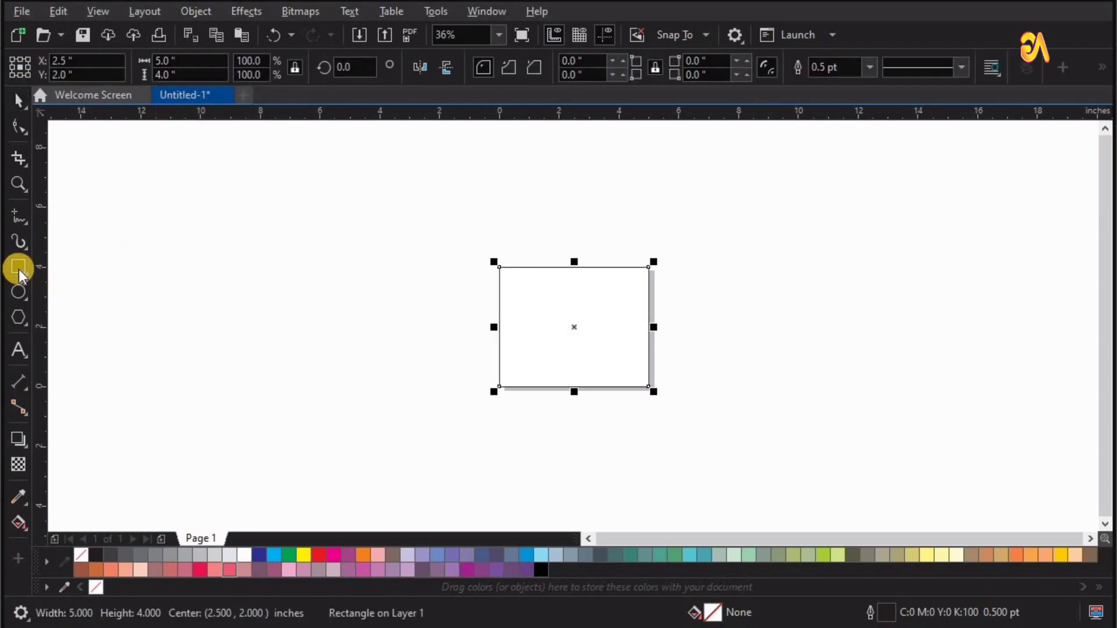
{"action": "key", "text": "shift+F2"}
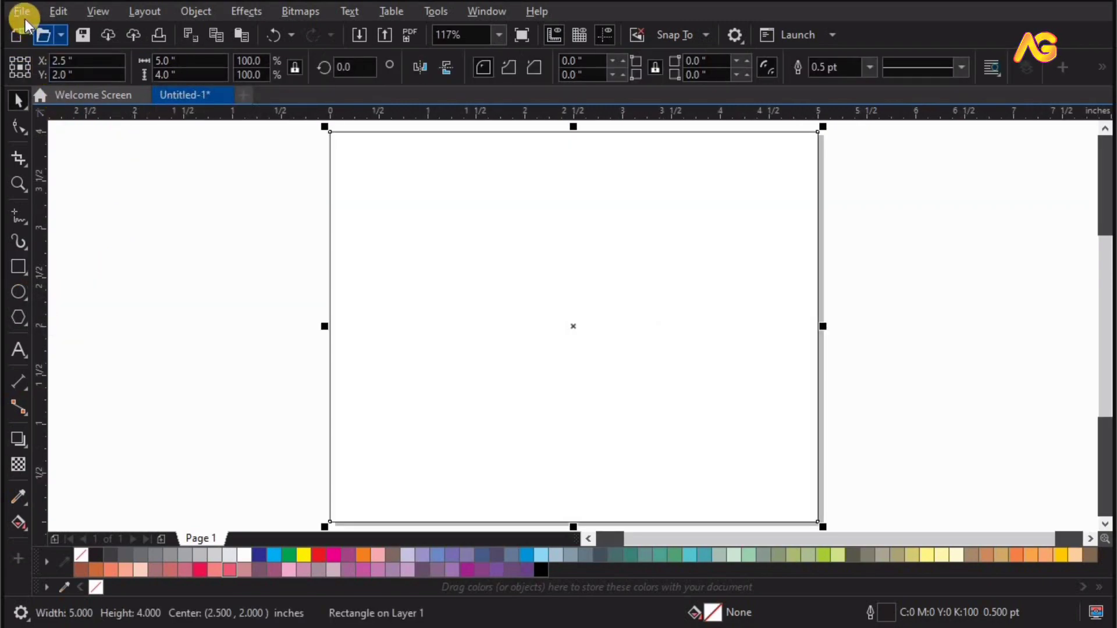
{"action": "left_click", "coordinate": [25, 17]}
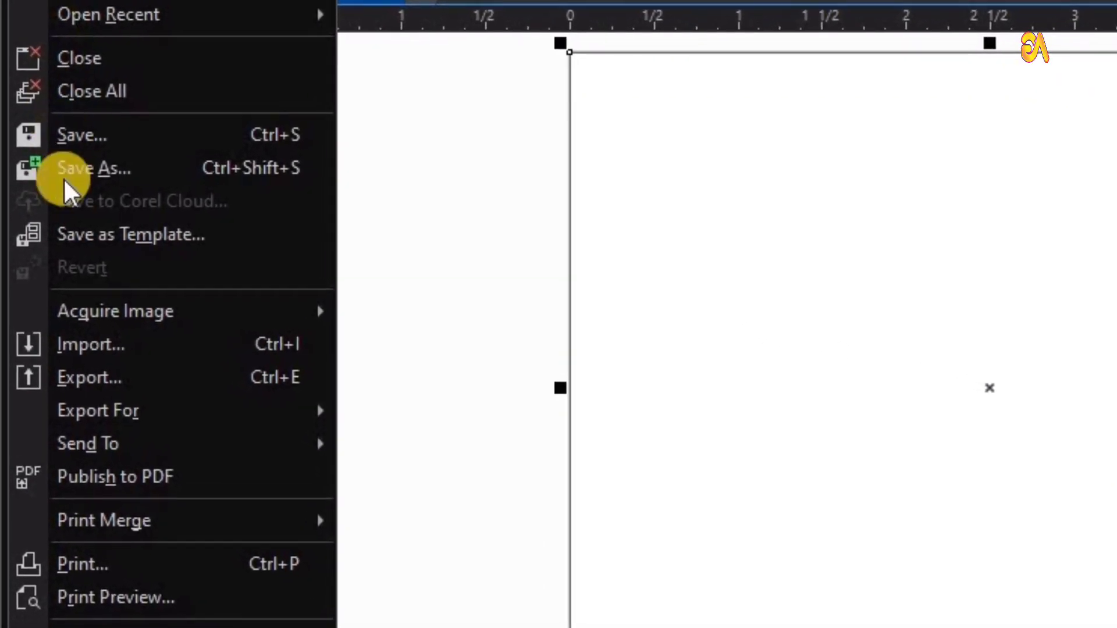
{"action": "left_click", "coordinate": [66, 345]}
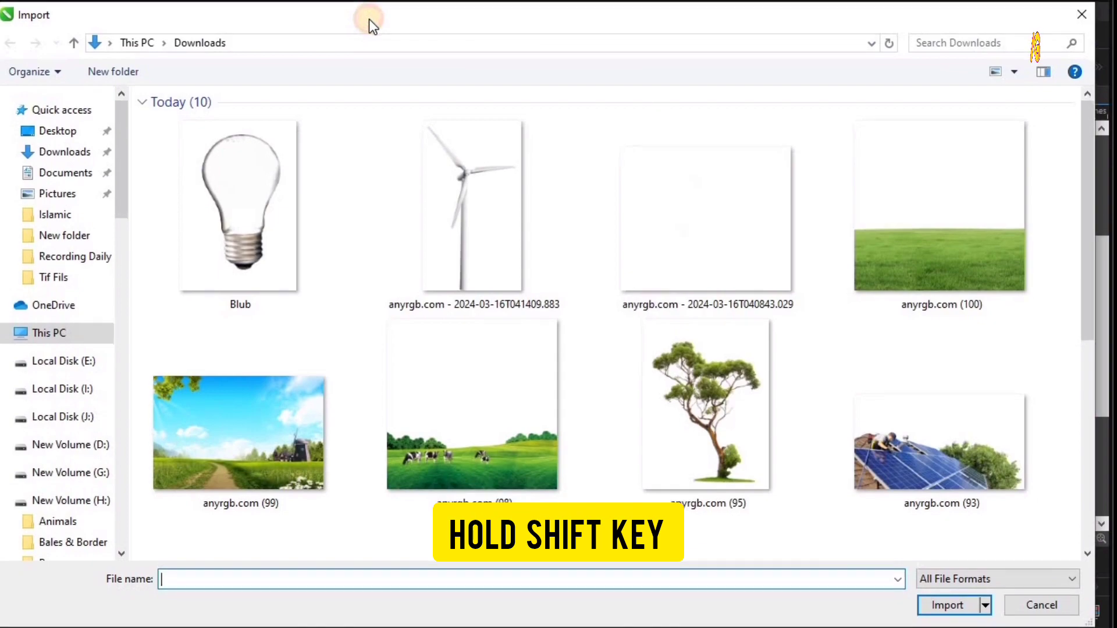
{"action": "left_click", "coordinate": [243, 177]}
{"action": "left_click", "coordinate": [254, 420], "text": "shift"}
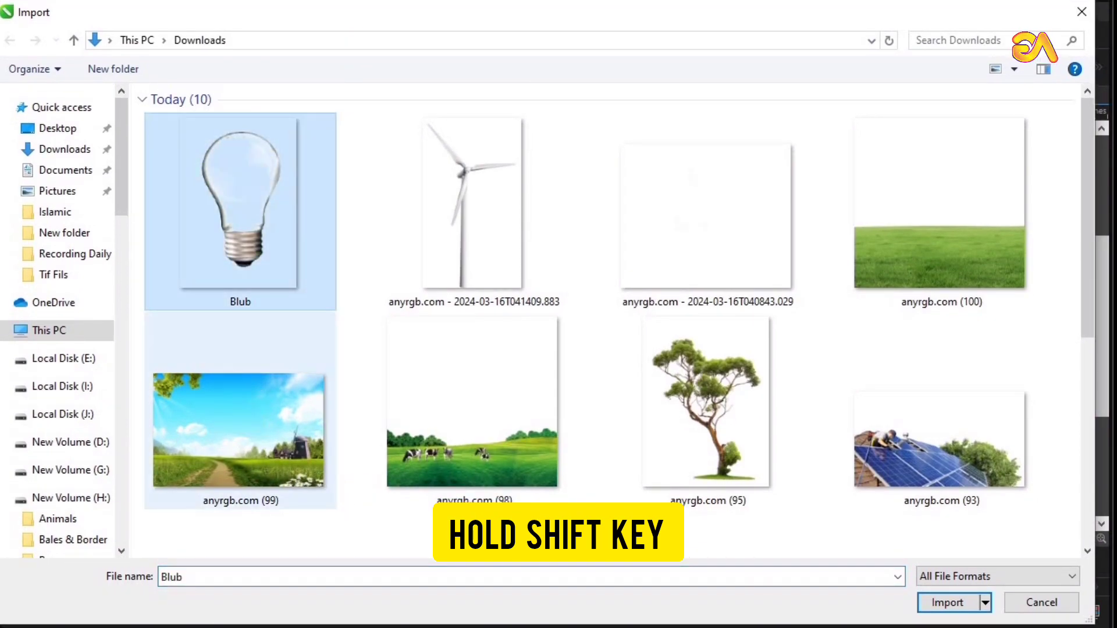
{"action": "left_click", "coordinate": [490, 443], "text": "ctrl"}
{"action": "left_click", "coordinate": [948, 233], "text": "ctrl"}
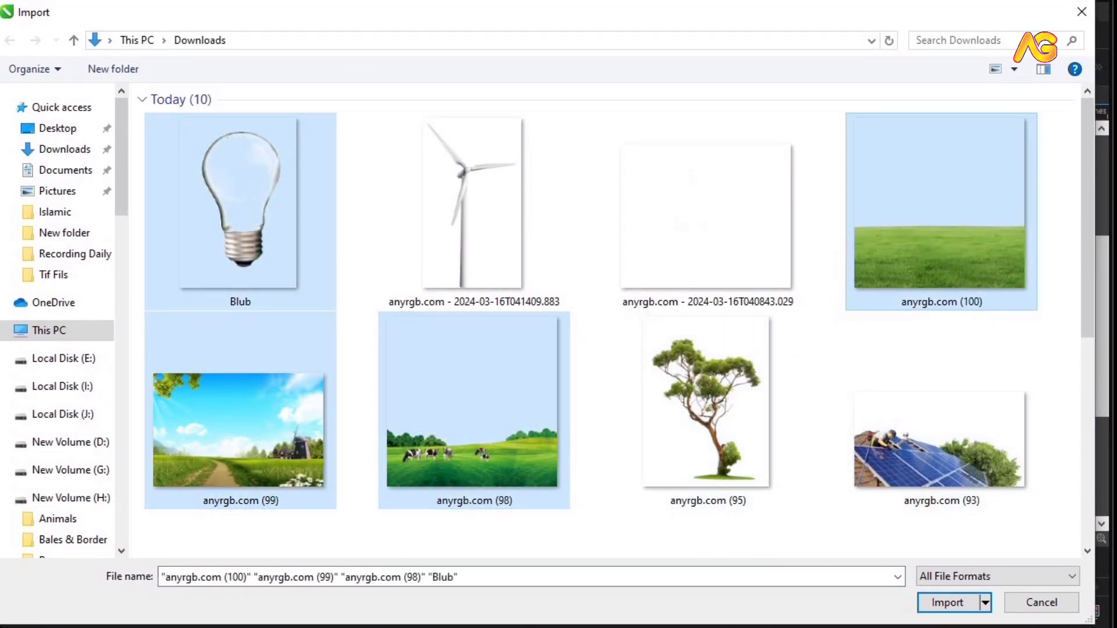
{"action": "left_click", "coordinate": [933, 605]}
- Place the four imported images beside the page
{"action": "left_click", "coordinate": [177, 267]}
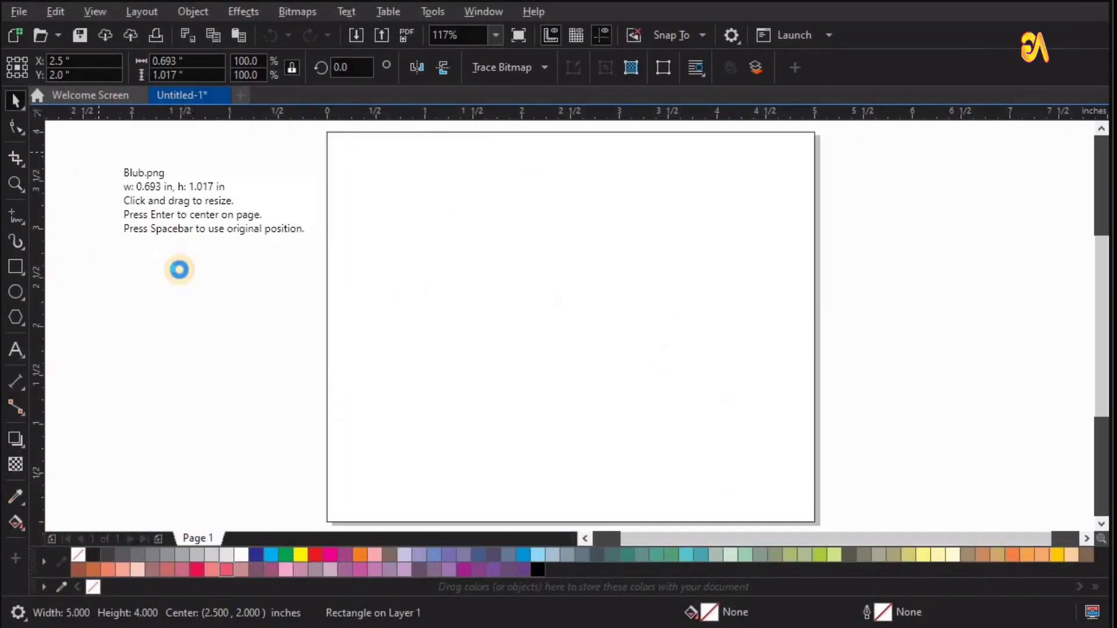
{"action": "left_click", "coordinate": [204, 360]}
{"action": "left_click", "coordinate": [215, 211]}
{"action": "left_click", "coordinate": [250, 296]}
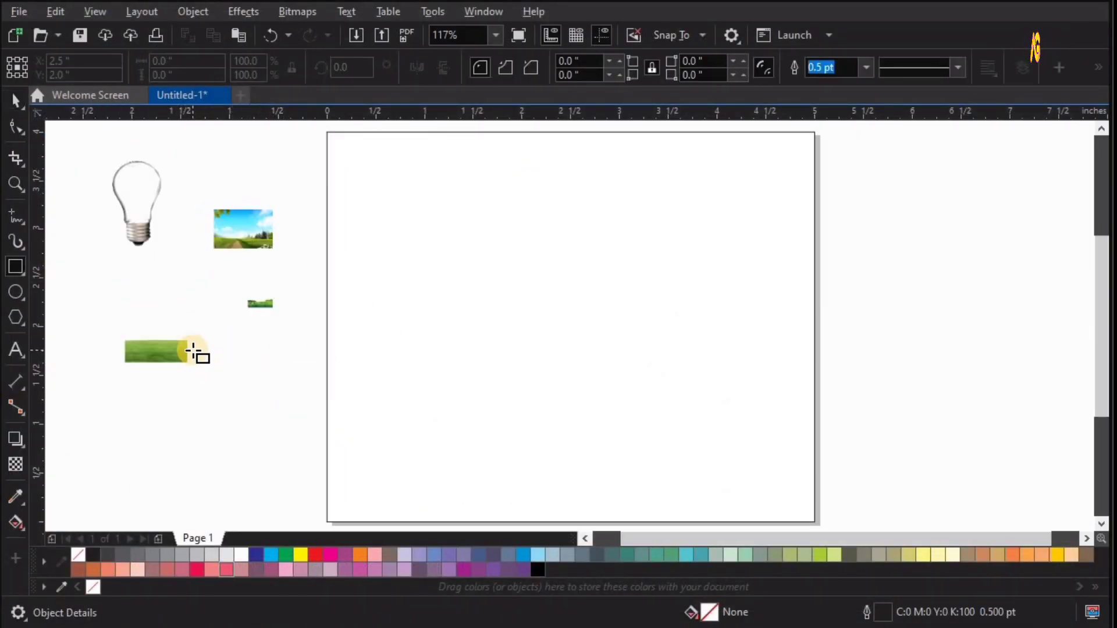
- Rotate the light bulb photo so it lies nearly horizontal
{"action": "left_click", "coordinate": [154, 190]}
{"action": "left_click_drag", "start_coordinate": [192, 181], "coordinate": [194, 241]}
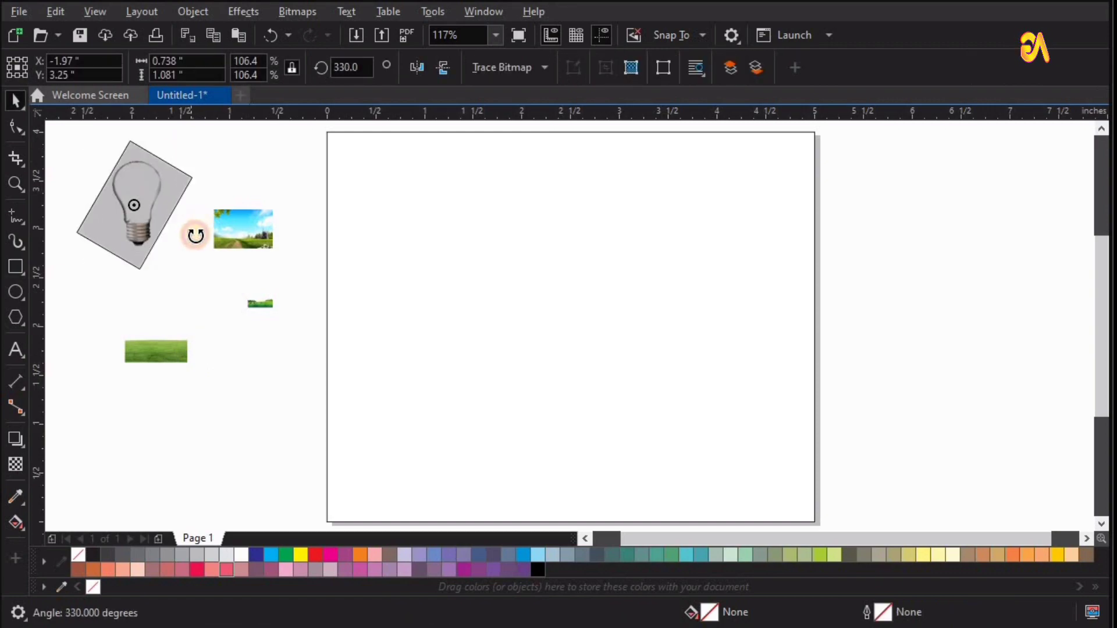
{"action": "left_click_drag", "start_coordinate": [235, 188], "coordinate": [236, 188]}
{"action": "key", "text": "z"}
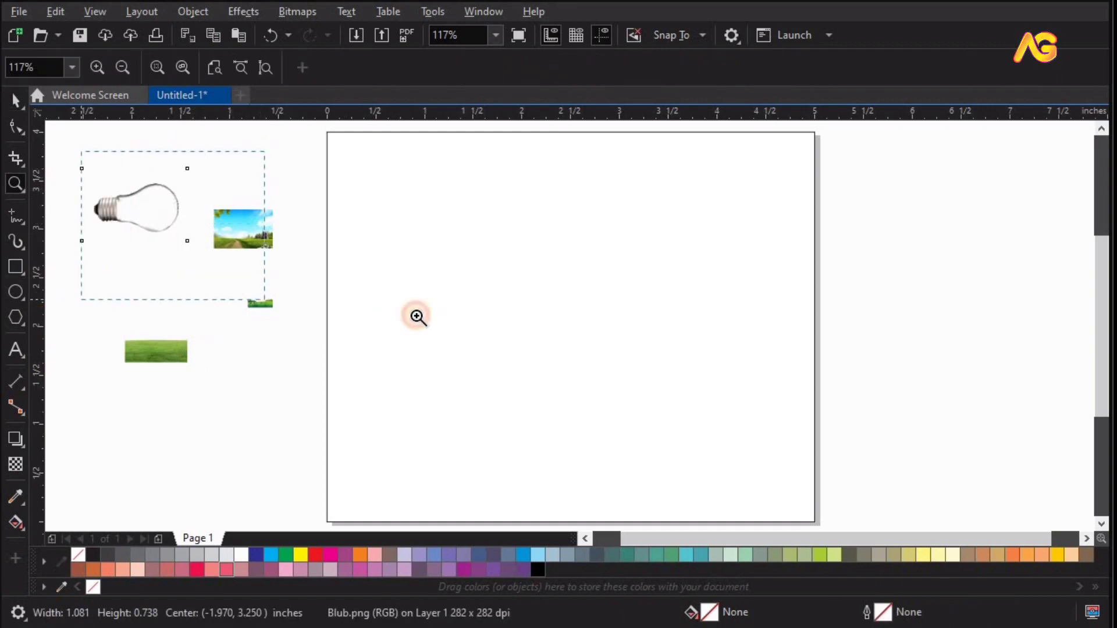
{"action": "left_click", "coordinate": [417, 317]}
{"action": "key", "text": "space"}
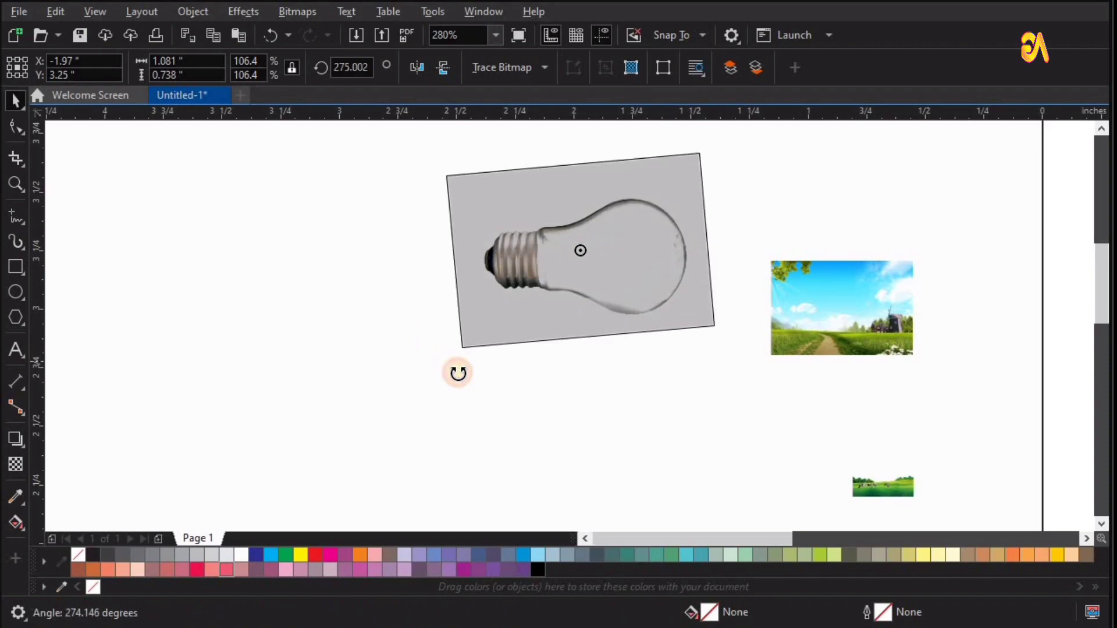
{"action": "left_click_drag", "start_coordinate": [449, 362], "coordinate": [631, 232]}
{"action": "mouse_move", "coordinate": [499, 283]}
{"action": "left_mouse_down"}
{"action": "mouse_move", "coordinate": [487, 299]}
{"action": "mouse_move", "coordinate": [493, 287]}
{"action": "left_mouse_up"}
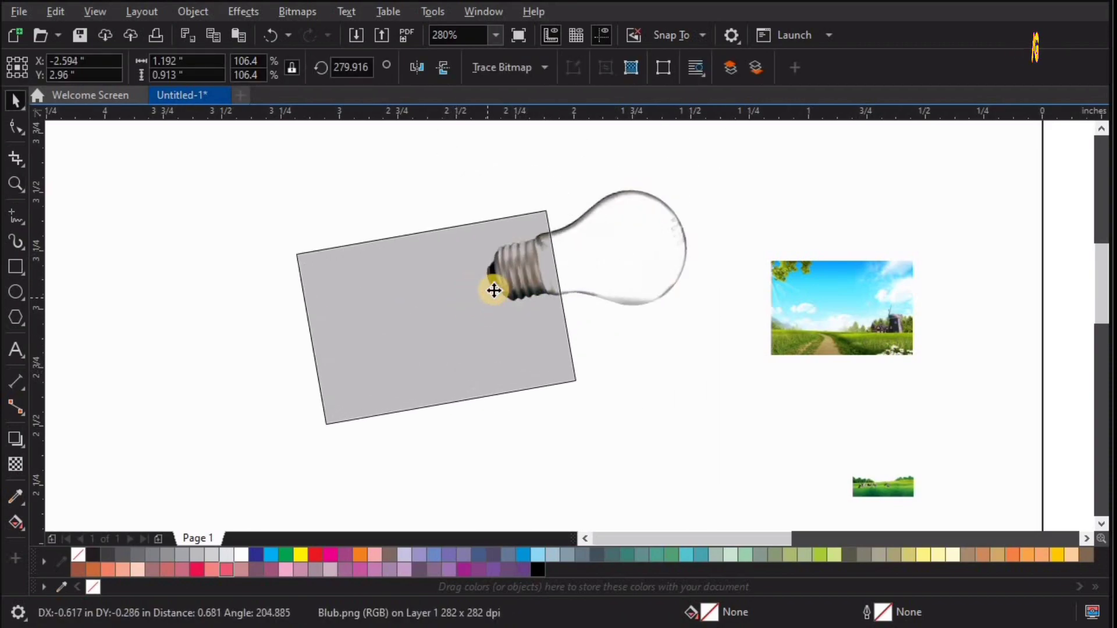
- Outline-trace the bulb and move the original photo beside the landscape
{"action": "left_click", "coordinate": [513, 69]}
{"action": "mouse_move", "coordinate": [525, 130]}
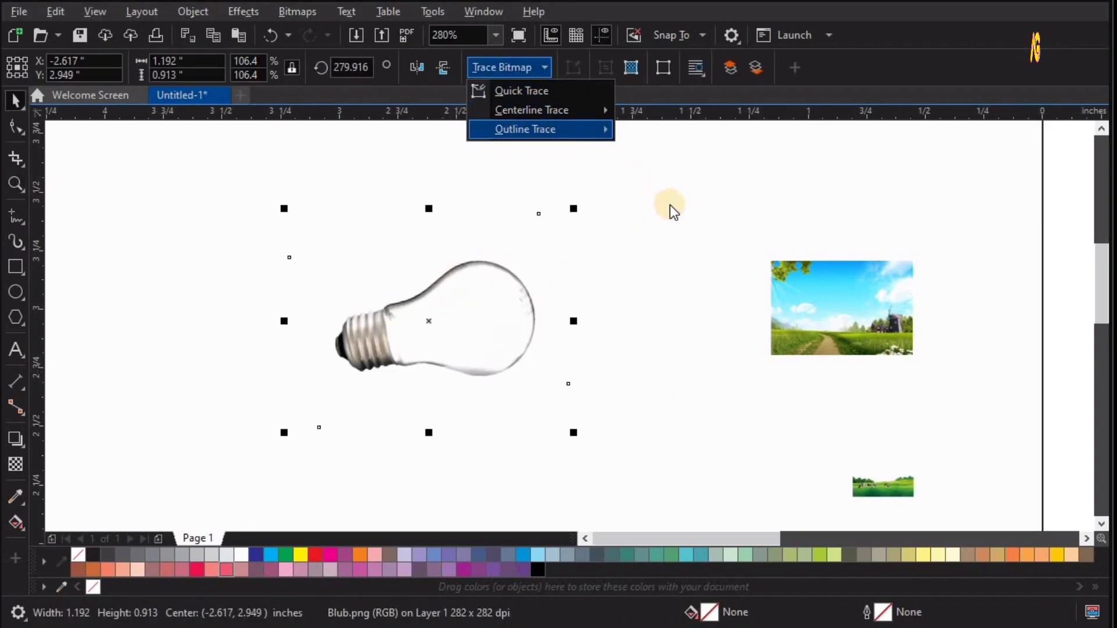
{"action": "left_click", "coordinate": [692, 200]}
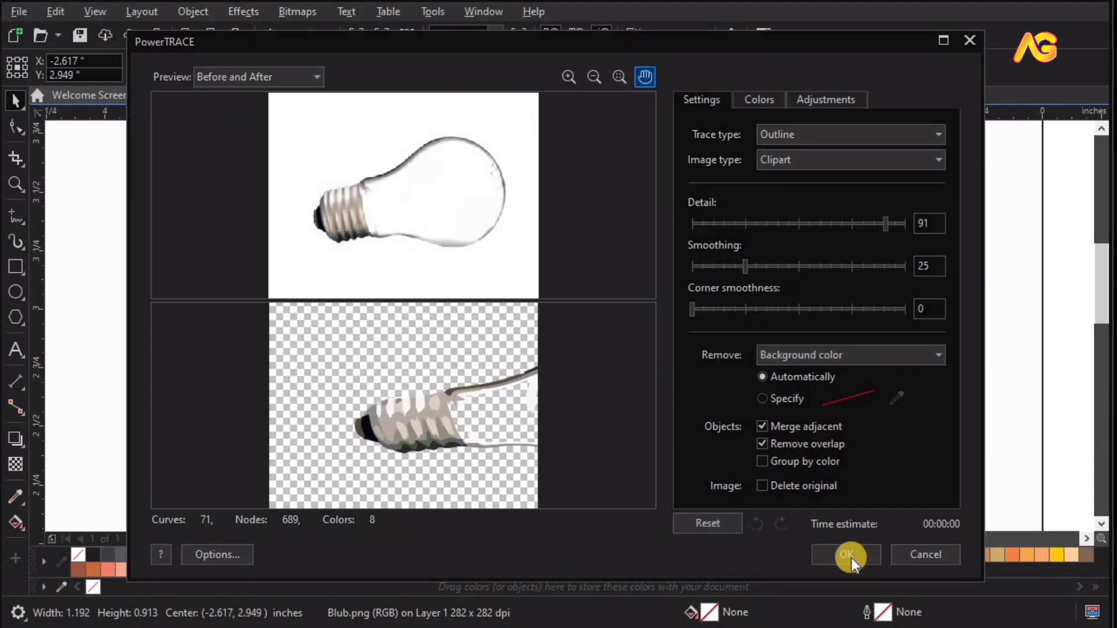
{"action": "key", "text": "Return"}
{"action": "left_click_drag", "start_coordinate": [584, 333], "coordinate": [839, 329]}
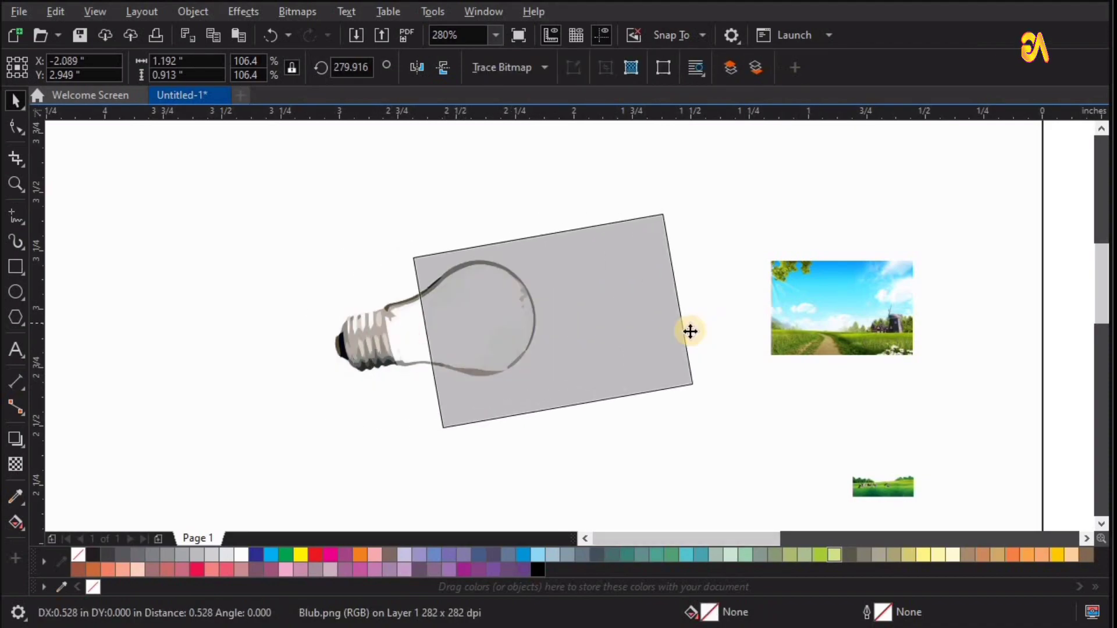
{"action": "left_click", "coordinate": [307, 323]}
- Move the traced bulb further left and the original photo away from the landscape
{"action": "left_click", "coordinate": [342, 311]}
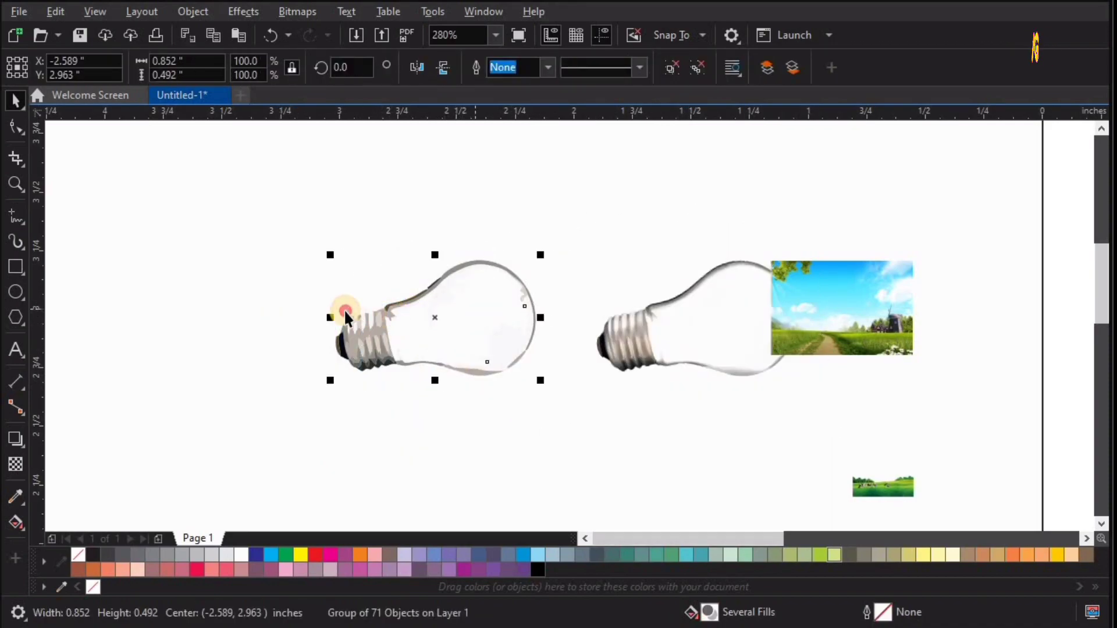
{"action": "left_click_drag", "start_coordinate": [364, 320], "coordinate": [244, 326]}
{"action": "left_click_drag", "start_coordinate": [585, 341], "coordinate": [454, 341]}
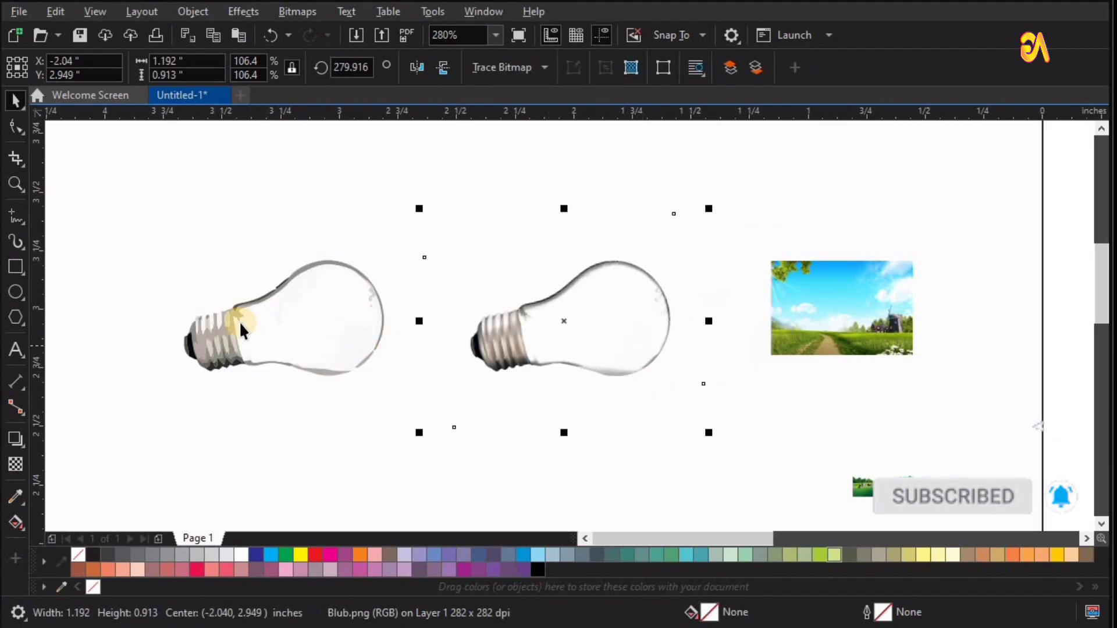
- Break apart the traced bulb, create a hairline boundary outline, and move it onto the photo
{"action": "left_click", "coordinate": [224, 330]}
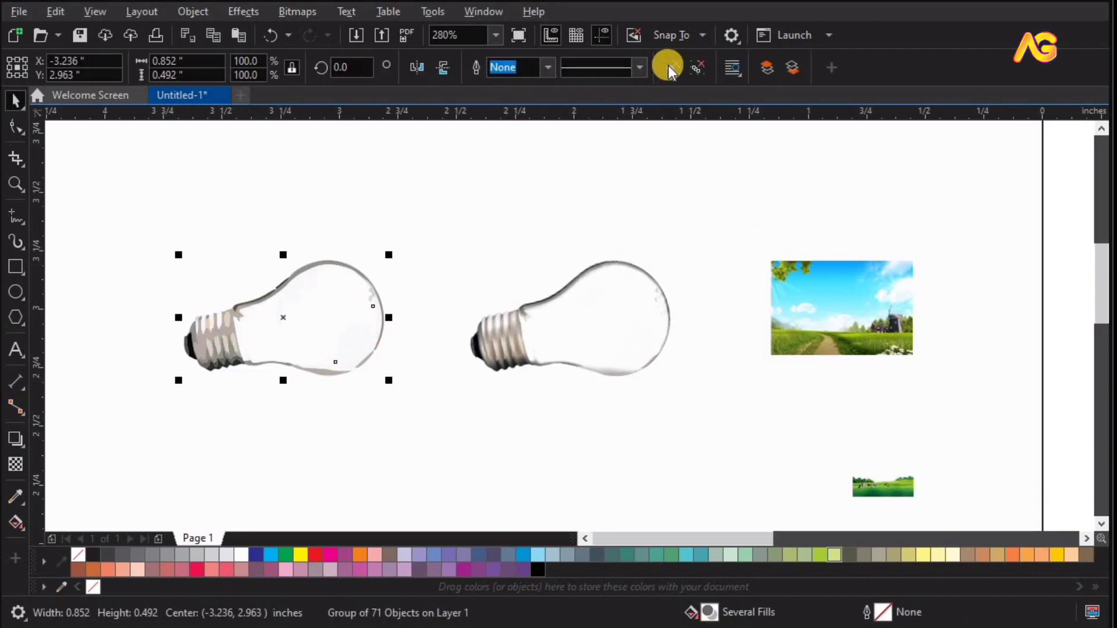
{"action": "left_click", "coordinate": [672, 69]}
{"action": "left_click", "coordinate": [656, 68]}
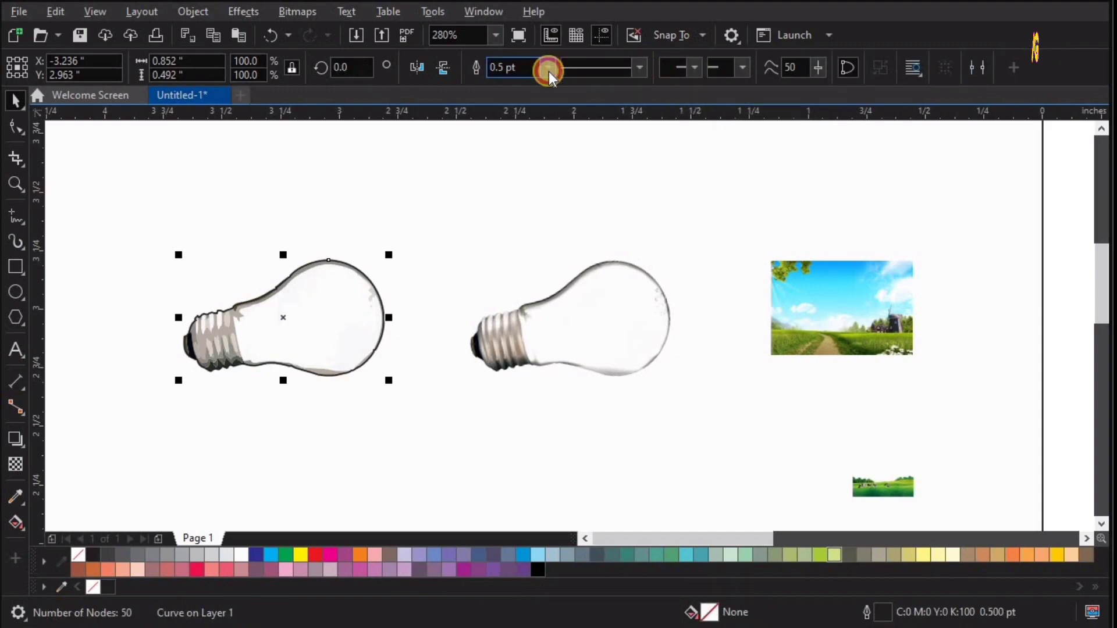
{"action": "left_click", "coordinate": [548, 67]}
{"action": "left_click", "coordinate": [517, 99]}
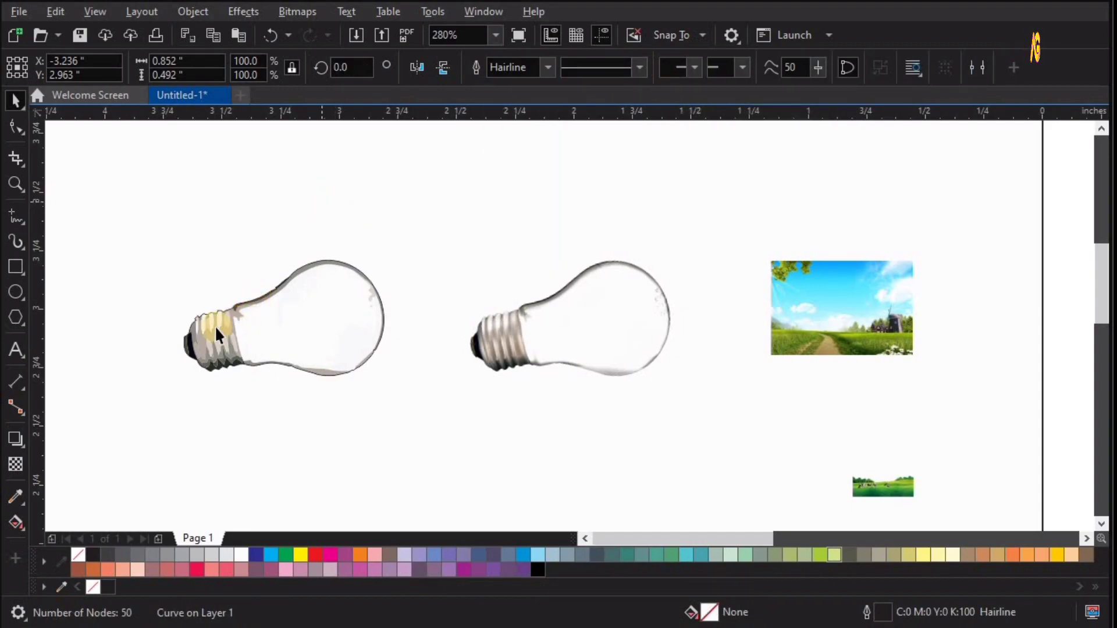
{"action": "left_click_drag", "start_coordinate": [215, 334], "coordinate": [465, 203]}
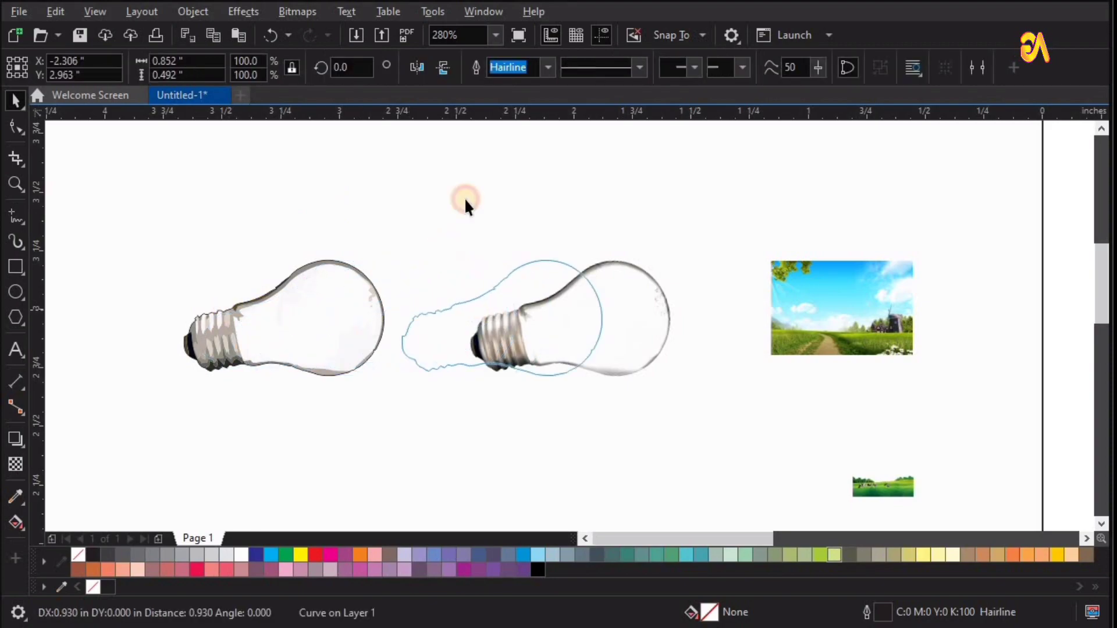
- Delete the leftover traced bulb pieces
{"action": "left_click", "coordinate": [16, 464]}
{"action": "left_click", "coordinate": [357, 340]}
{"action": "key", "text": "Delete"}
{"action": "key", "text": "z"}
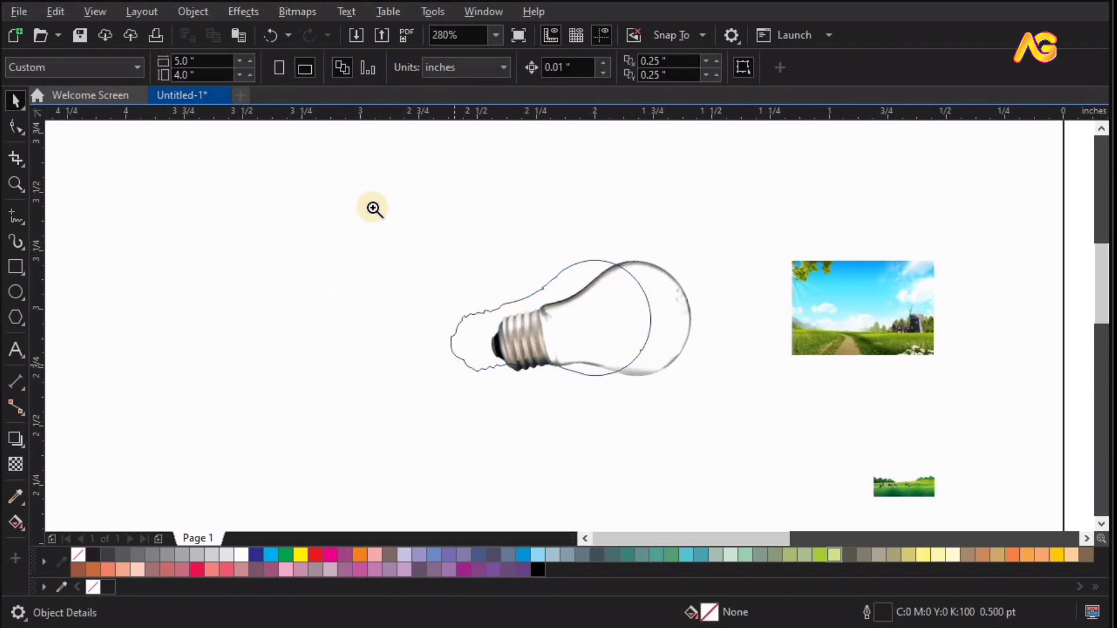
{"action": "left_click_drag", "start_coordinate": [374, 206], "coordinate": [780, 436]}
{"action": "key", "text": "space"}
- Align the boundary curve precisely over the bulb photo's silhouette
{"action": "left_click_drag", "start_coordinate": [368, 393], "coordinate": [441, 399]}
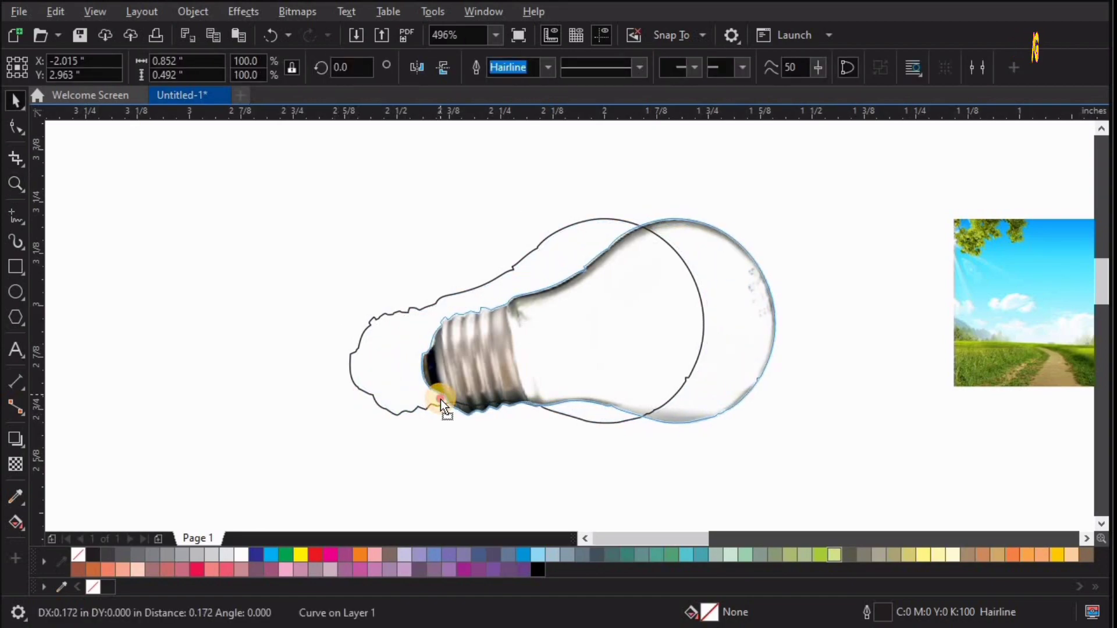
{"action": "key", "text": "z"}
{"action": "left_click_drag", "start_coordinate": [395, 257], "coordinate": [746, 494]}
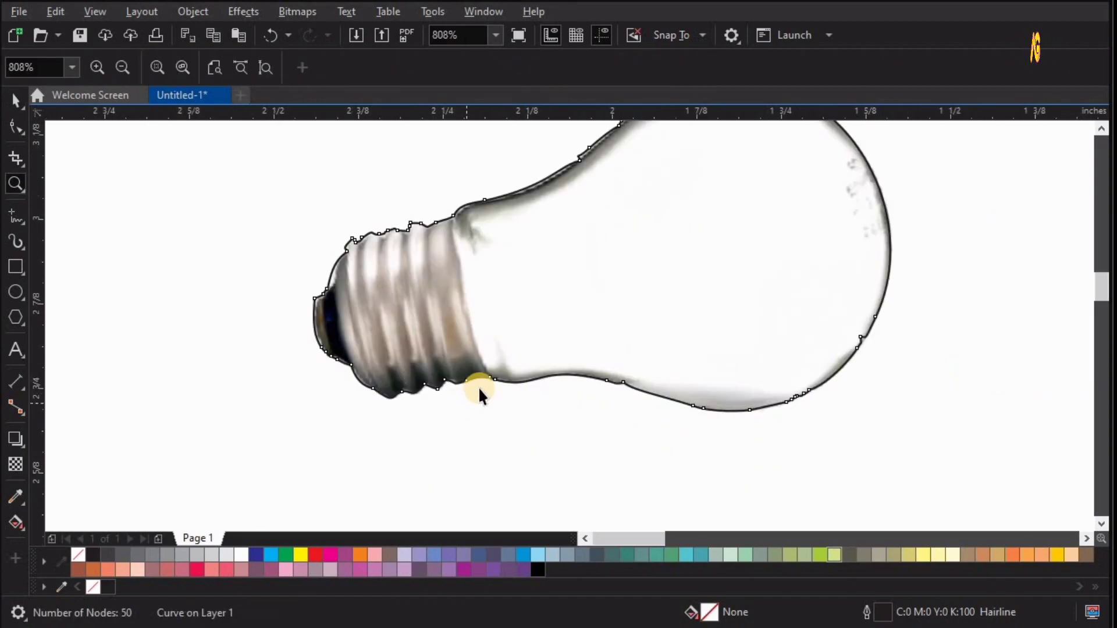
{"action": "key", "text": "space"}
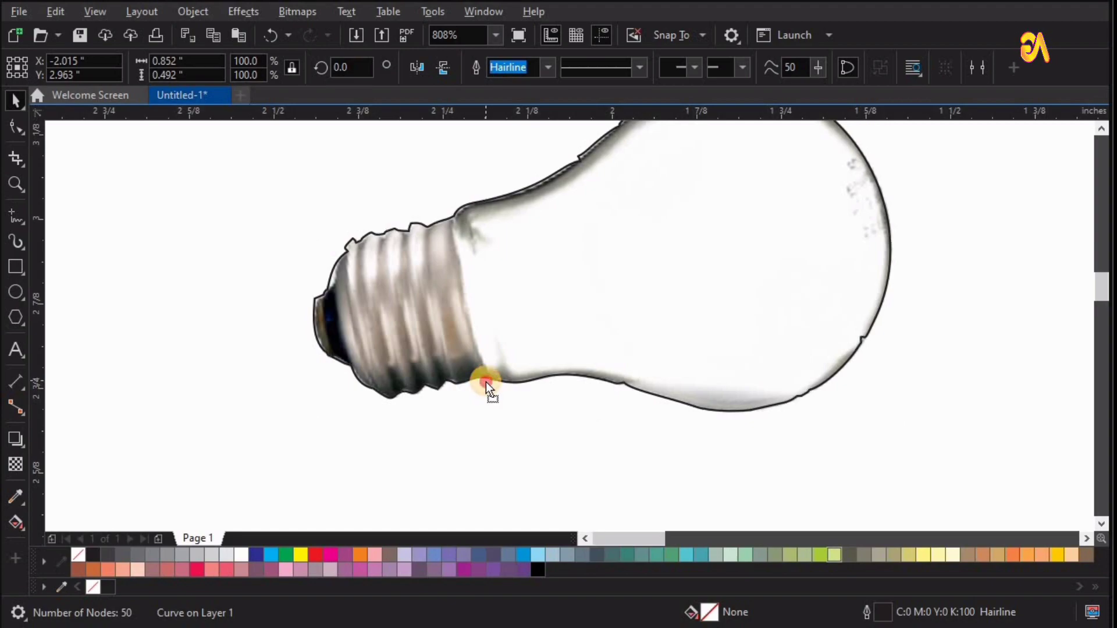
{"action": "left_click_drag", "start_coordinate": [486, 382], "coordinate": [486, 384]}
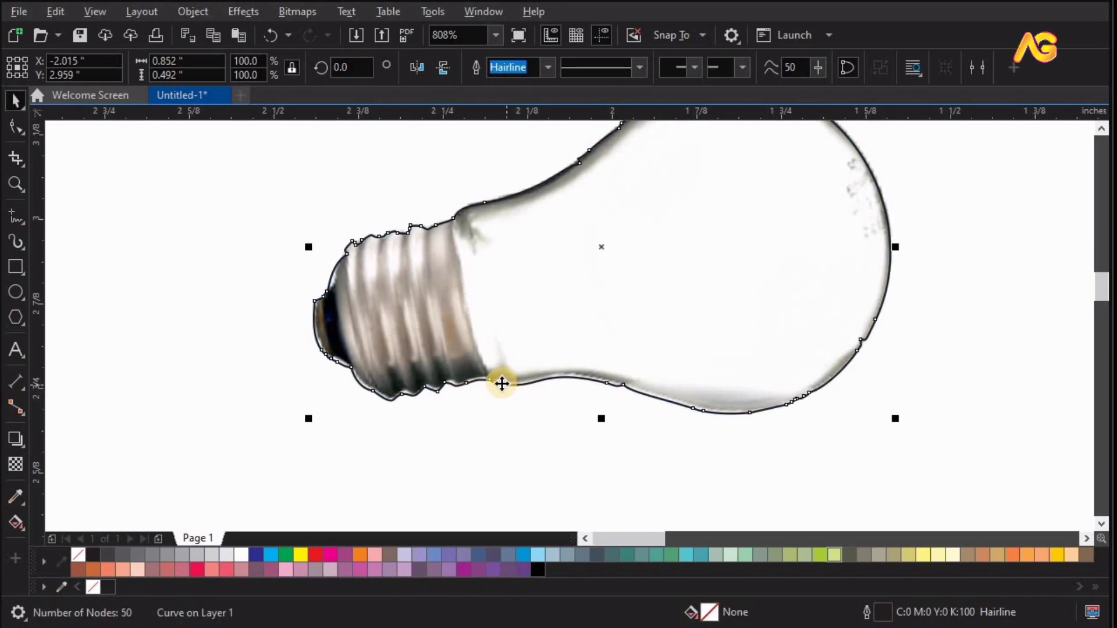
{"action": "left_click_drag", "start_coordinate": [501, 381], "coordinate": [501, 381]}
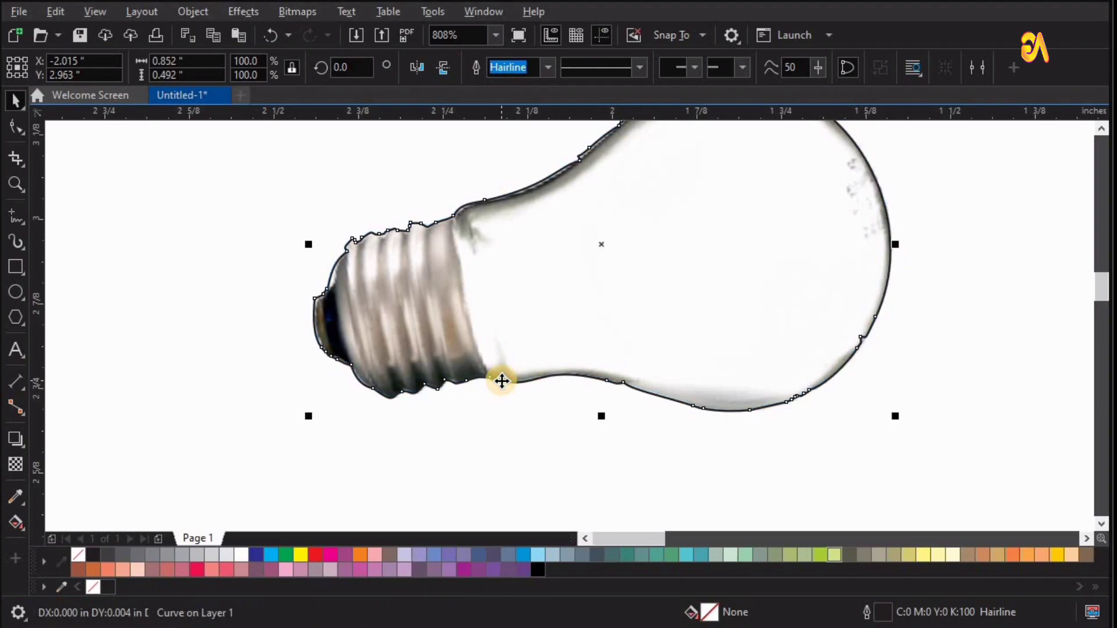
{"action": "scroll", "coordinate": [191, 216], "scroll_direction": "down", "scroll_amount": 5}
- PowerClip the bulb photo inside the traced outline curve
{"action": "key", "text": "z"}
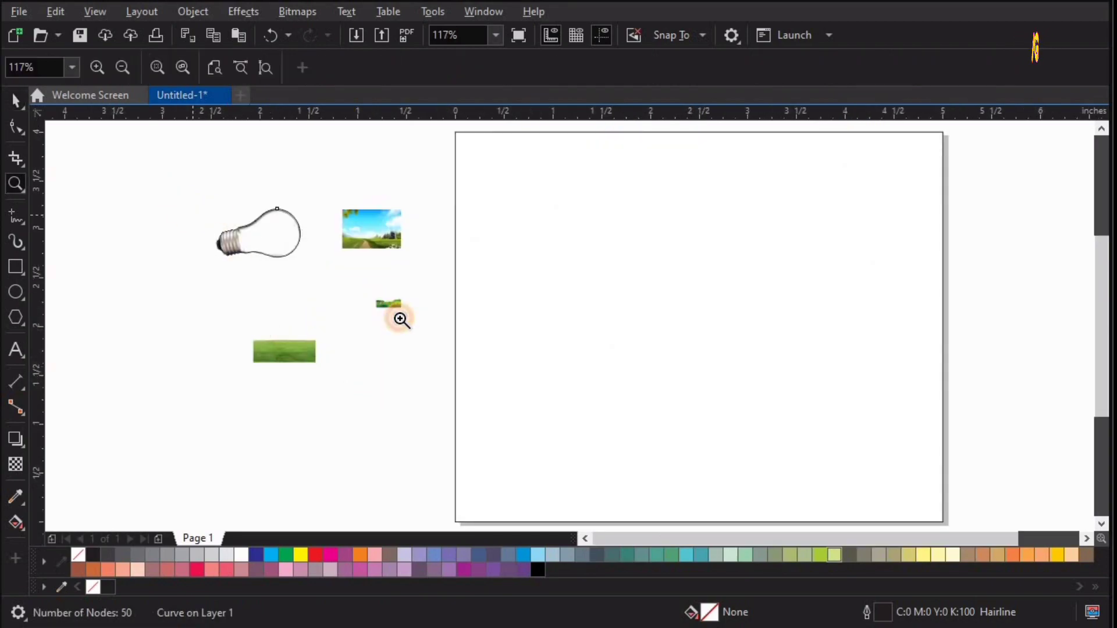
{"action": "scroll", "coordinate": [140, 217], "scroll_direction": "up", "scroll_amount": 3}
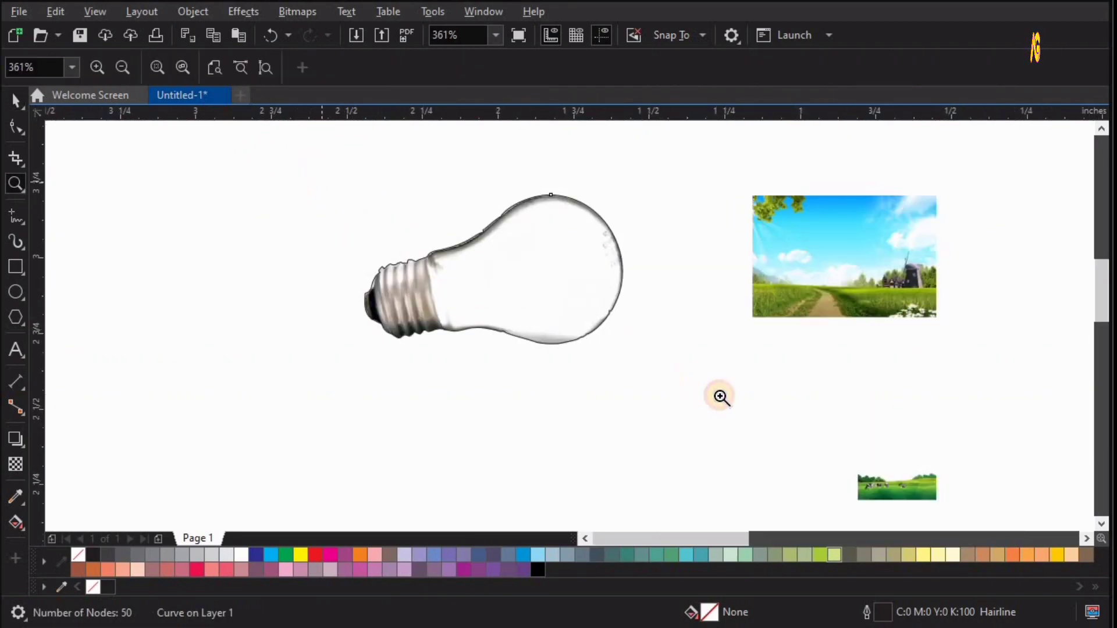
{"action": "scroll", "coordinate": [581, 459], "scroll_direction": "up", "scroll_amount": 2}
{"action": "key", "text": "space"}
{"action": "left_click", "coordinate": [506, 451]}
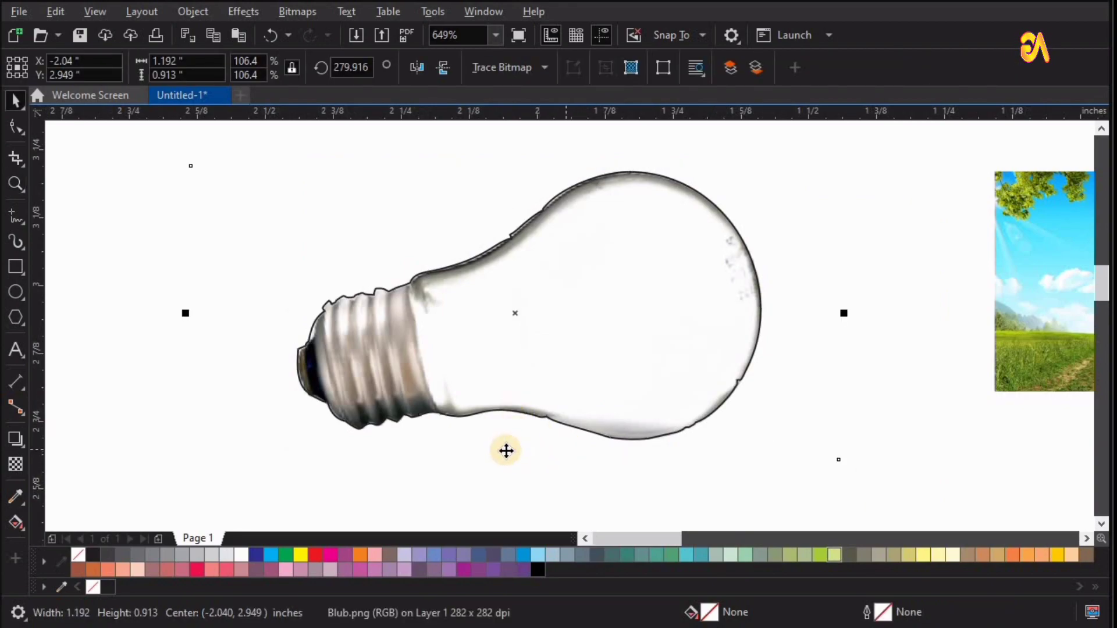
{"action": "key", "text": "ctrl+z"}
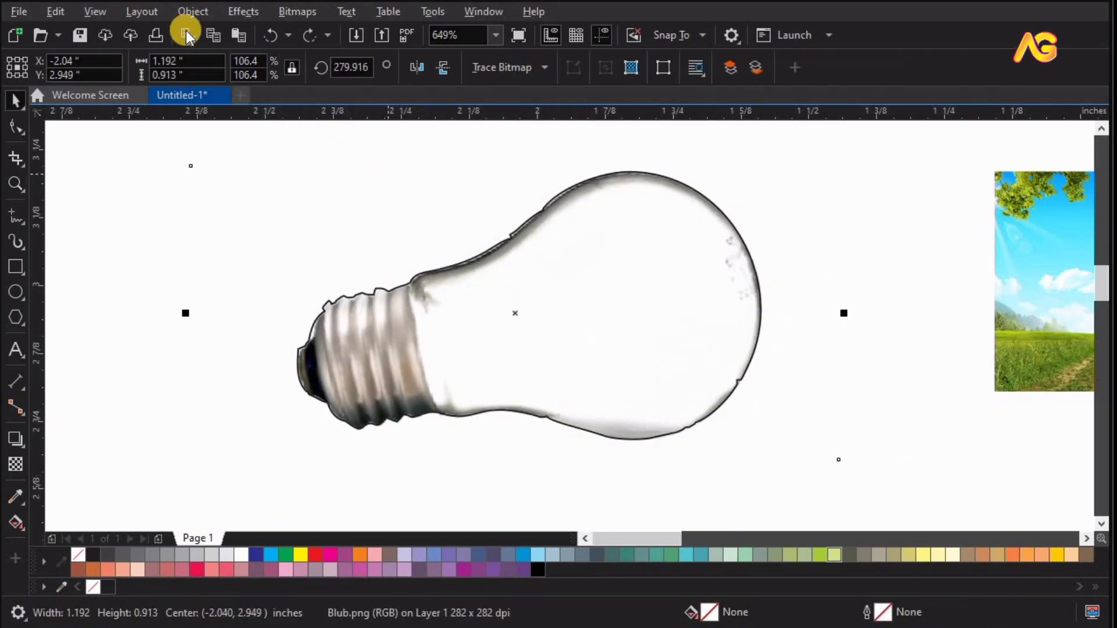
{"action": "left_click", "coordinate": [189, 22]}
{"action": "mouse_move", "coordinate": [219, 78]}
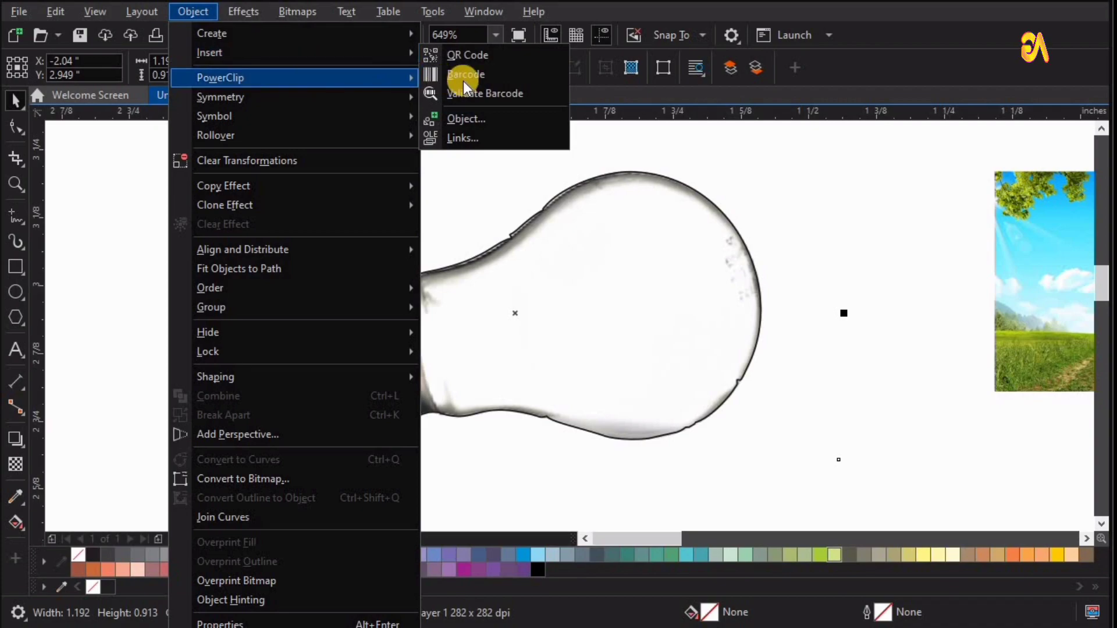
{"action": "left_click", "coordinate": [528, 255]}
{"action": "left_click", "coordinate": [545, 286]}
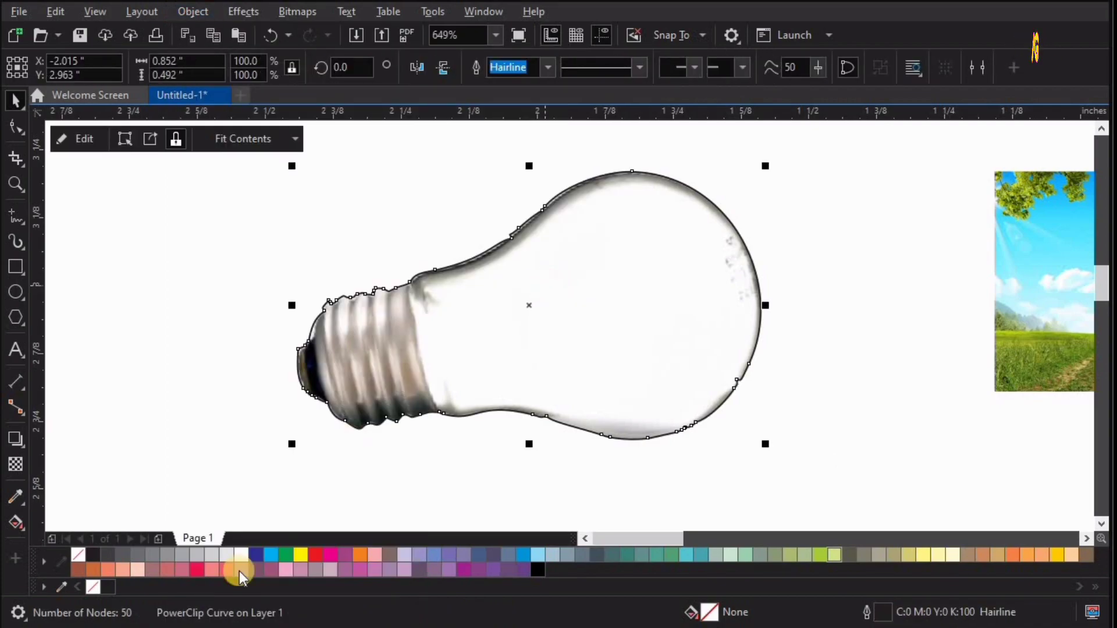
- Set the clipped bulb's outline to none and zoom out to all objects
{"action": "right_click", "coordinate": [78, 554]}
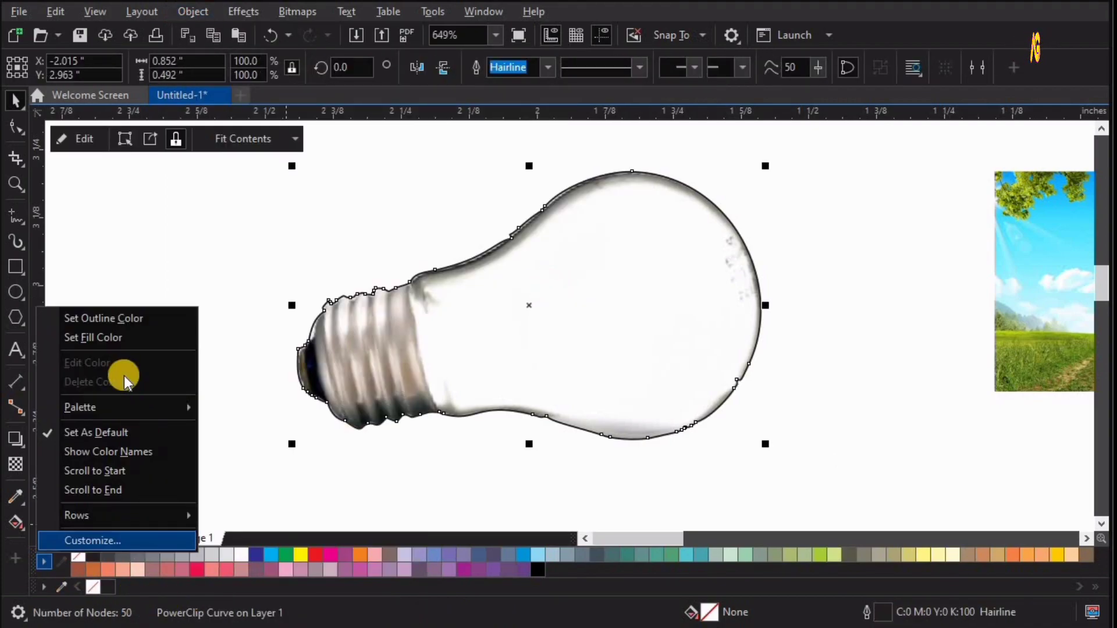
{"action": "left_click", "coordinate": [110, 319]}
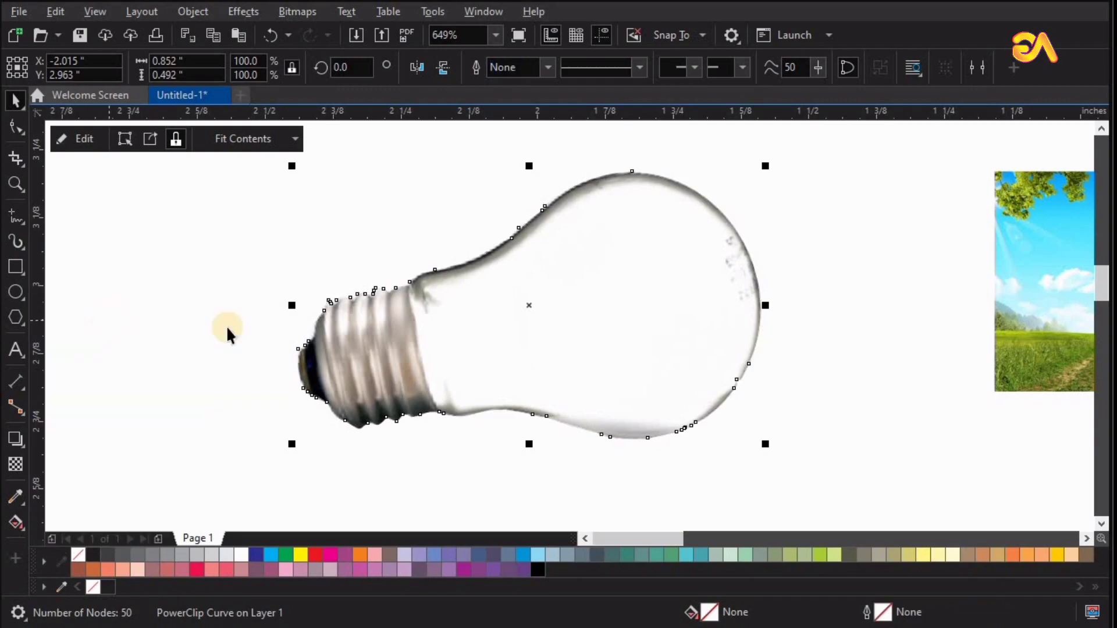
{"action": "left_click", "coordinate": [268, 287]}
{"action": "key", "text": "F4"}
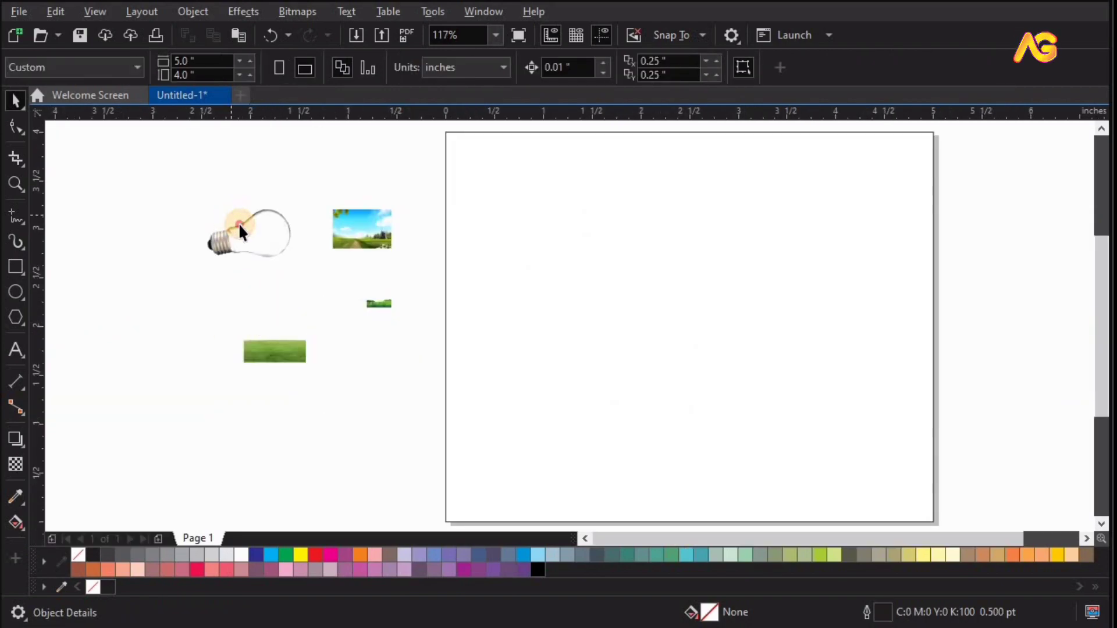
- Scale the PowerClipped bulb up about 3.5 times and move it onto the page
{"action": "left_click", "coordinate": [240, 229]}
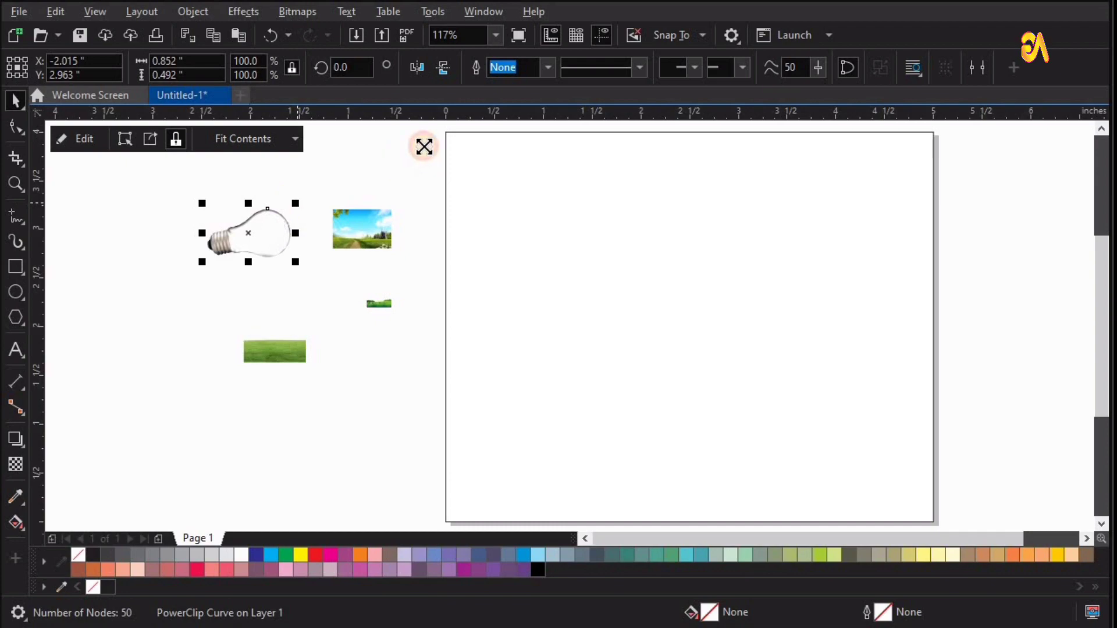
{"action": "left_click_drag", "start_coordinate": [295, 203], "coordinate": [414, 131]}
{"action": "left_click_drag", "start_coordinate": [304, 245], "coordinate": [647, 374]}
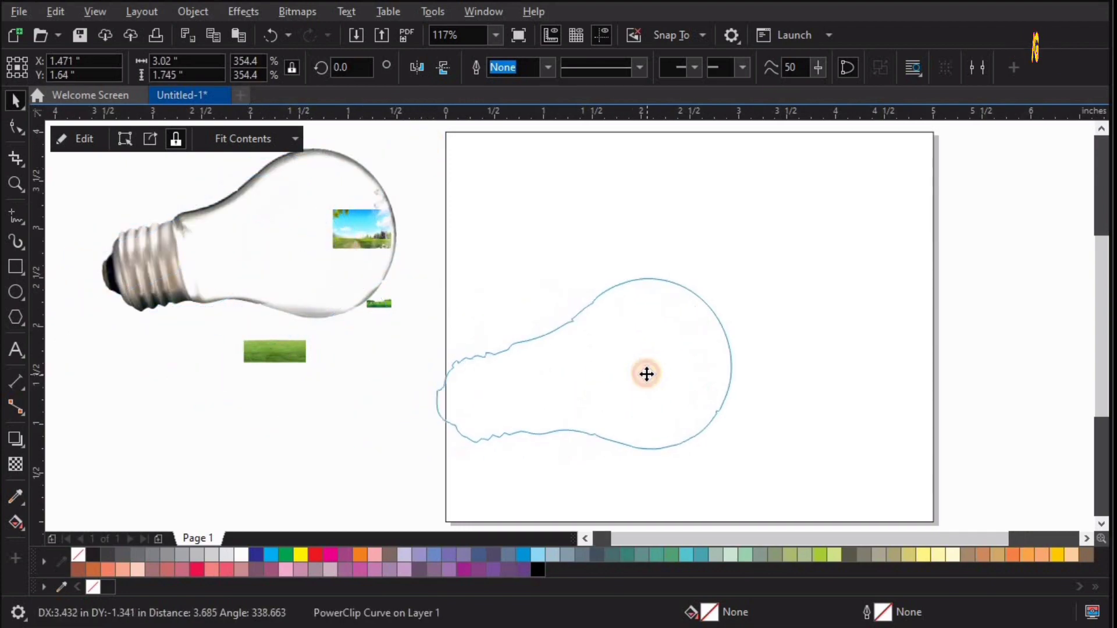
- Try the grass strip at the bulb's base, then move it back off the page
{"action": "key", "text": "z"}
{"action": "scroll", "coordinate": [409, 407], "scroll_direction": "up", "scroll_amount": 1}
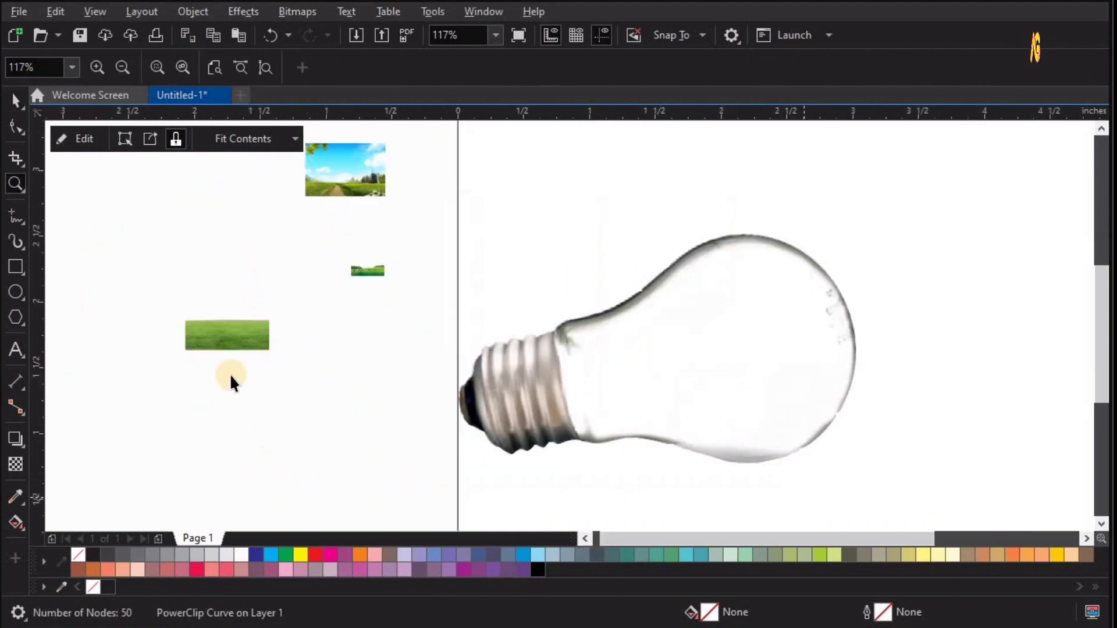
{"action": "key", "text": "space"}
{"action": "left_click_drag", "start_coordinate": [247, 358], "coordinate": [522, 430]}
{"action": "key", "text": "z"}
{"action": "left_click_drag", "start_coordinate": [331, 246], "coordinate": [727, 503]}
{"action": "key", "text": "space"}
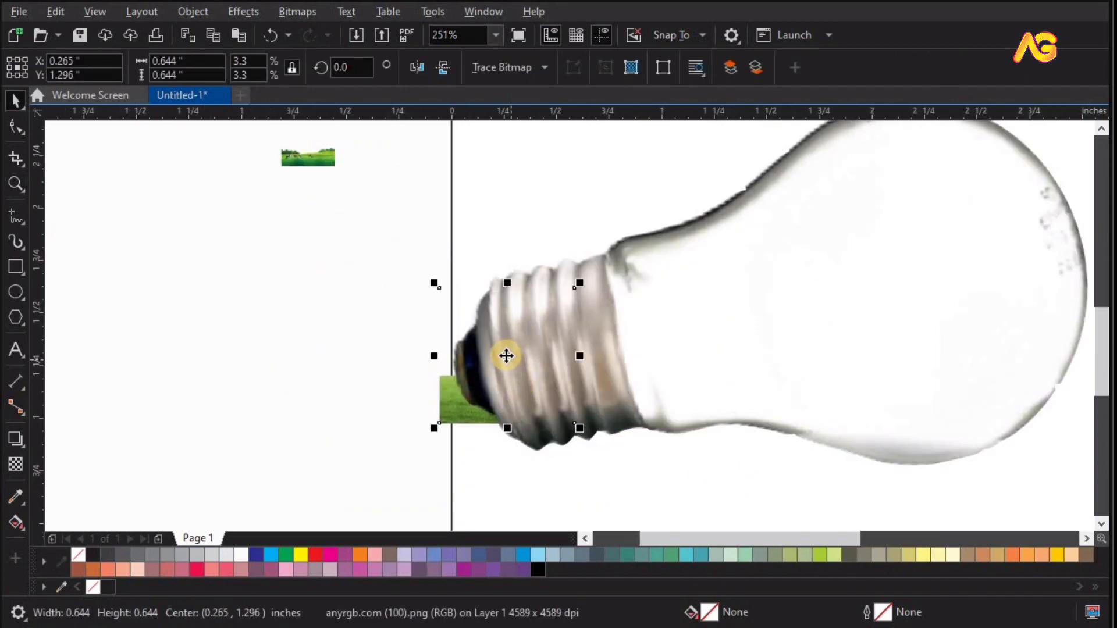
{"action": "left_click_drag", "start_coordinate": [510, 360], "coordinate": [225, 314]}
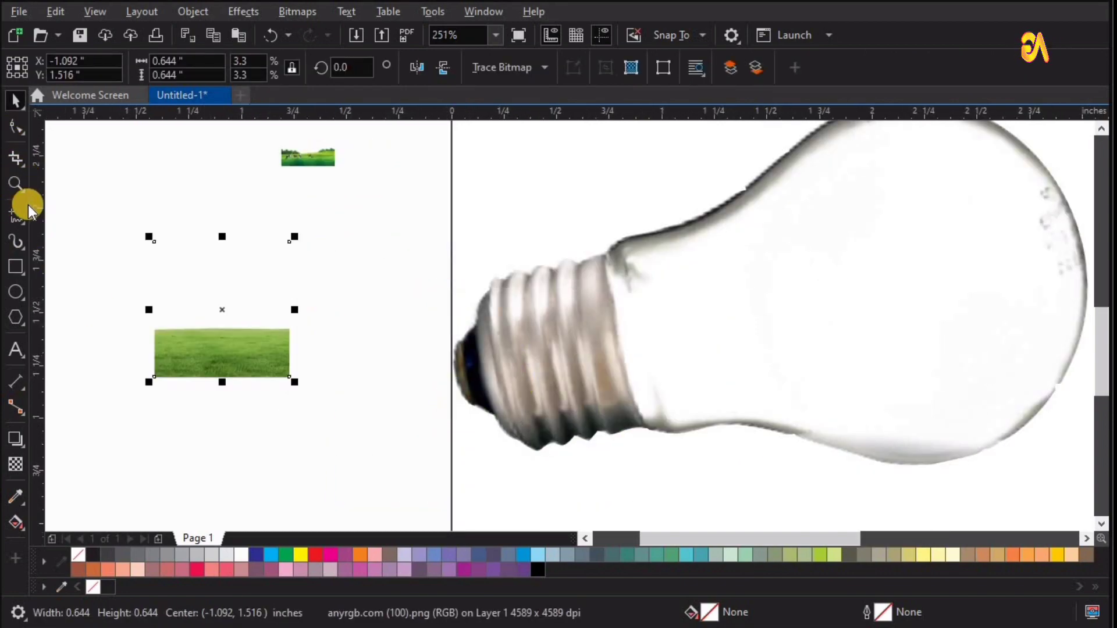
{"action": "left_click", "coordinate": [26, 225]}
- Draw a four-node pen curve along the base-glass seam, extending below the bulb
{"action": "left_click", "coordinate": [86, 276]}
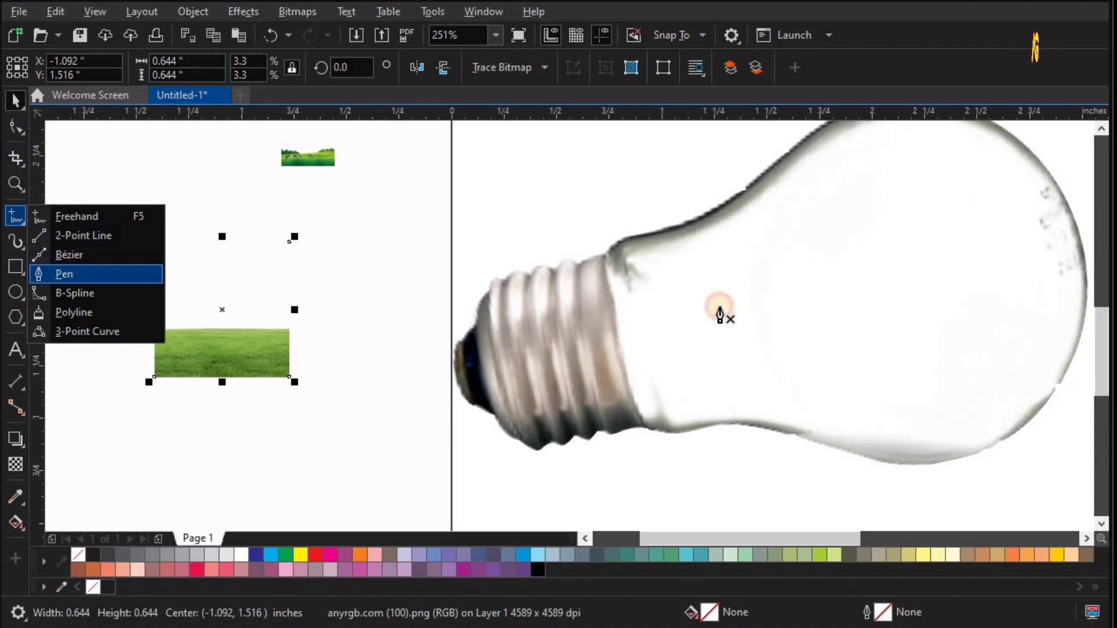
{"action": "left_click", "coordinate": [648, 409]}
{"action": "left_click_drag", "start_coordinate": [642, 427], "coordinate": [670, 458]}
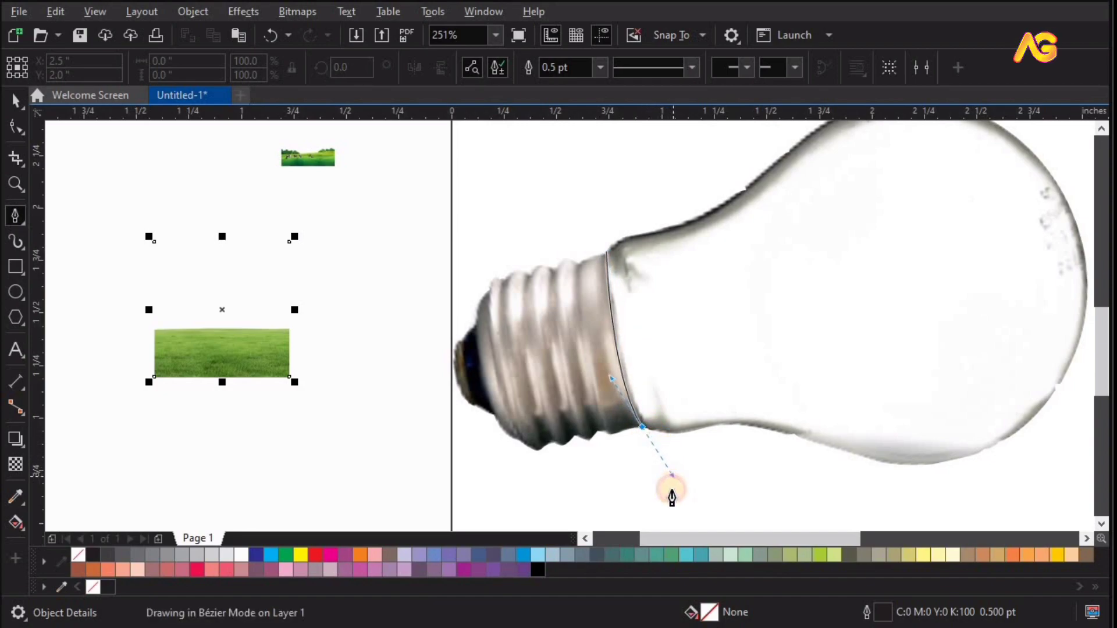
{"action": "double_click", "coordinate": [643, 429]}
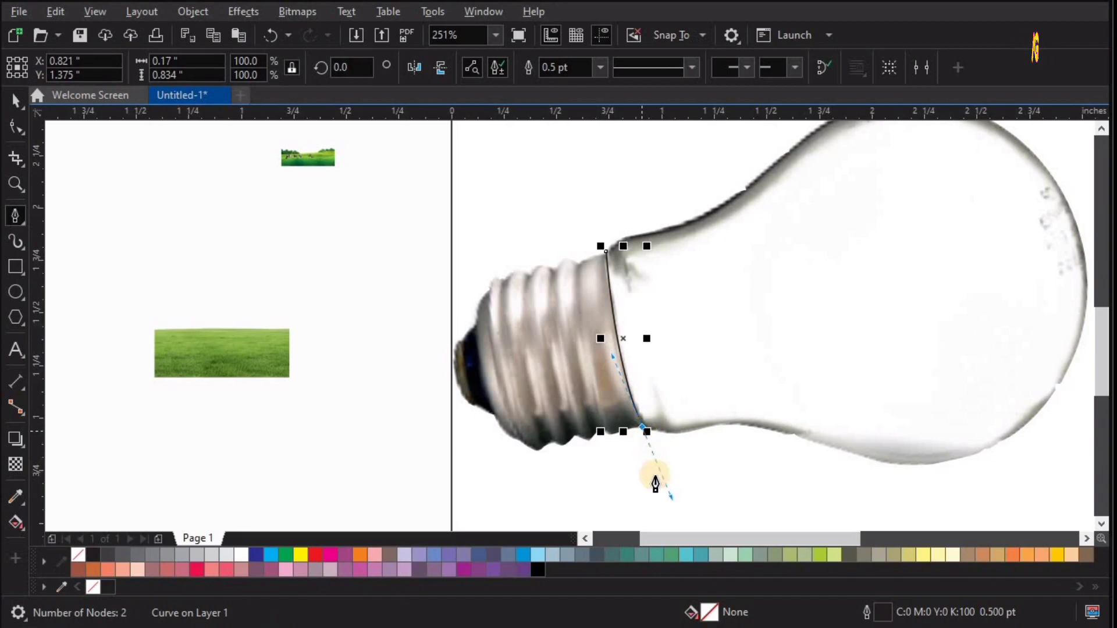
{"action": "left_click_drag", "start_coordinate": [655, 465], "coordinate": [661, 493]}
{"action": "key", "text": "space"}
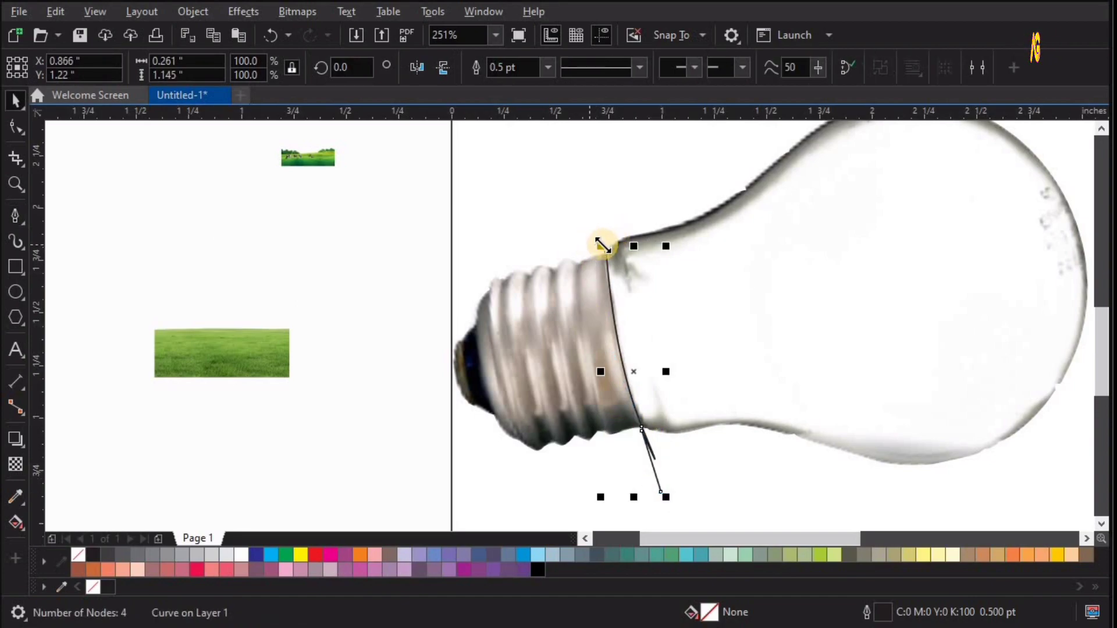
- Smart Fill the enclosed glass area of the bulb to make a separate shape
{"action": "key", "text": "z"}
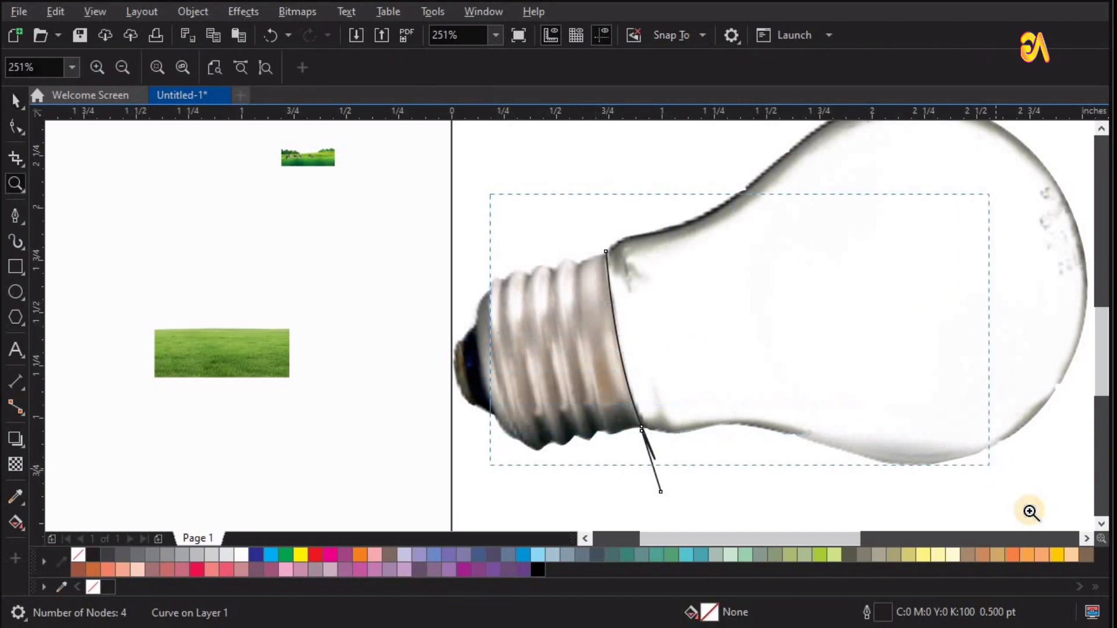
{"action": "key", "text": "space"}
{"action": "left_click", "coordinate": [528, 326]}
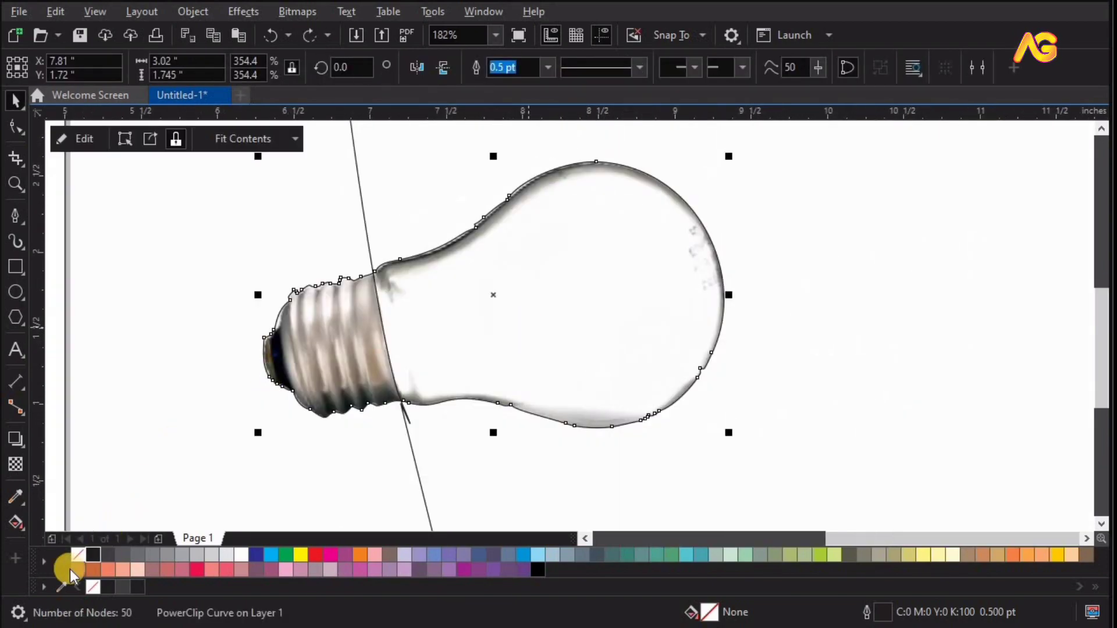
{"action": "left_click", "coordinate": [23, 531]}
{"action": "left_click", "coordinate": [64, 538]}
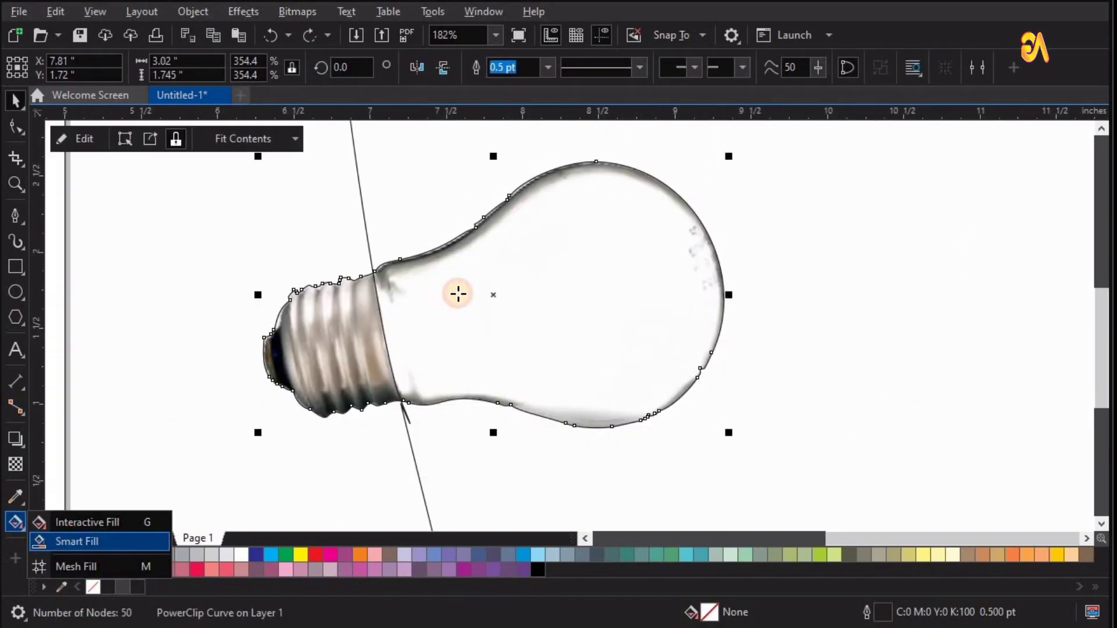
{"action": "left_click", "coordinate": [424, 426]}
- Delete the cutting line and select the new white glass shape
{"action": "key", "text": "space"}
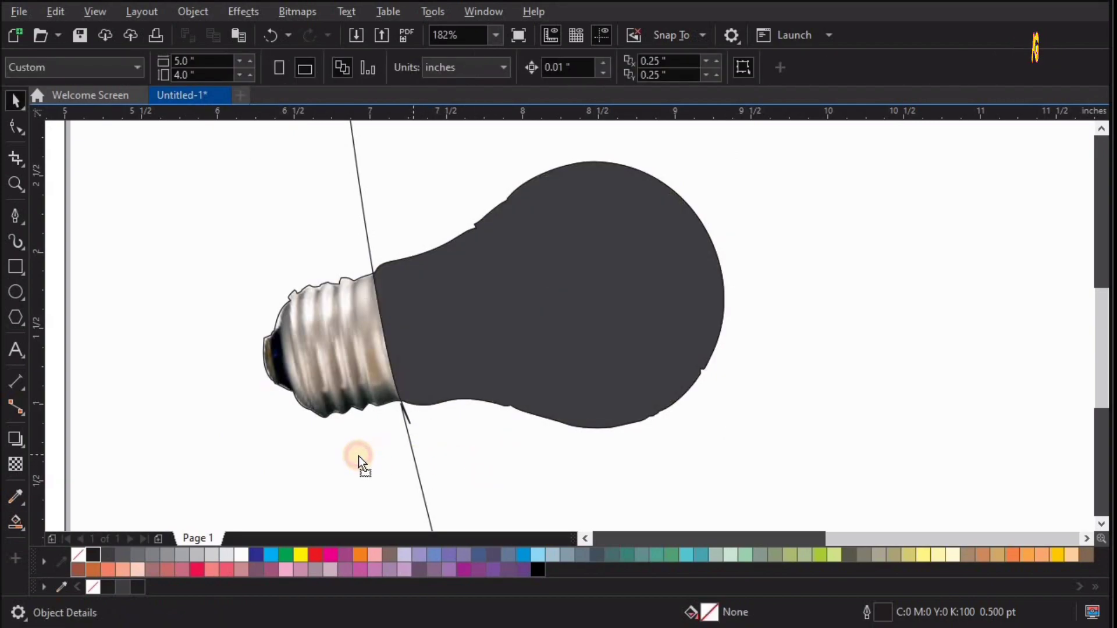
{"action": "left_click_drag", "start_coordinate": [412, 453], "coordinate": [356, 454]}
{"action": "key", "text": "Delete"}
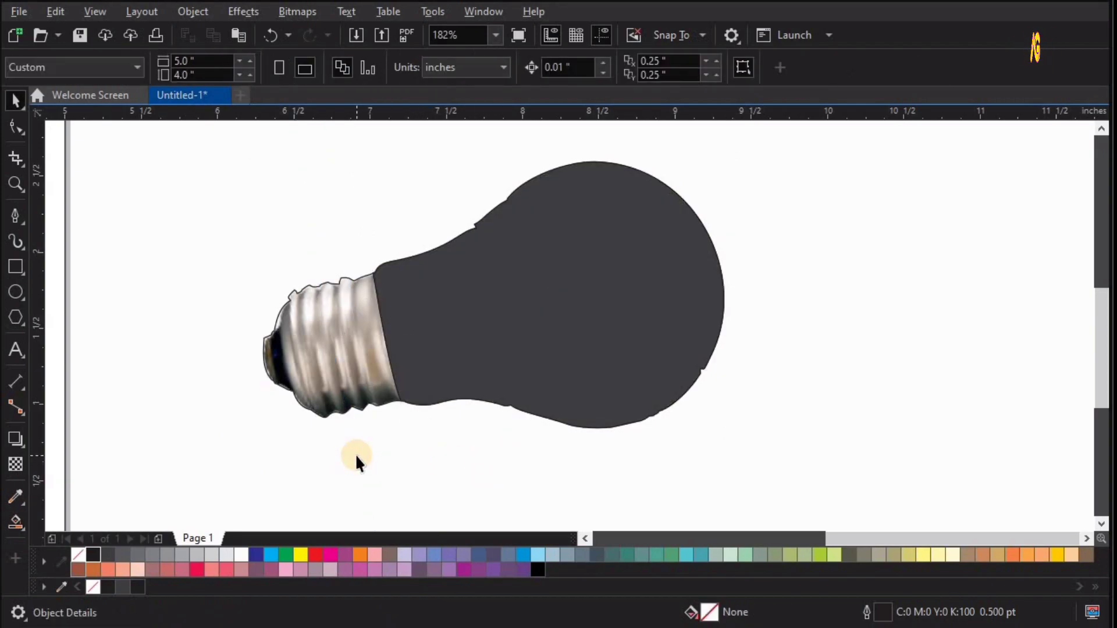
{"action": "left_click", "coordinate": [700, 396]}
{"action": "key", "text": "shift+F4"}
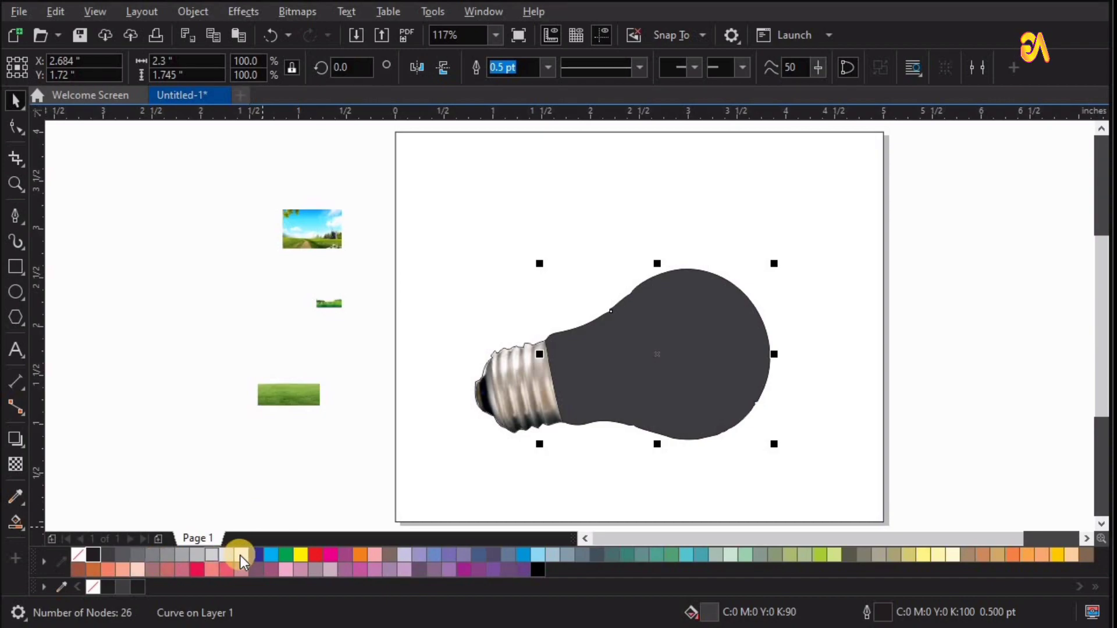
{"action": "key", "text": "z"}
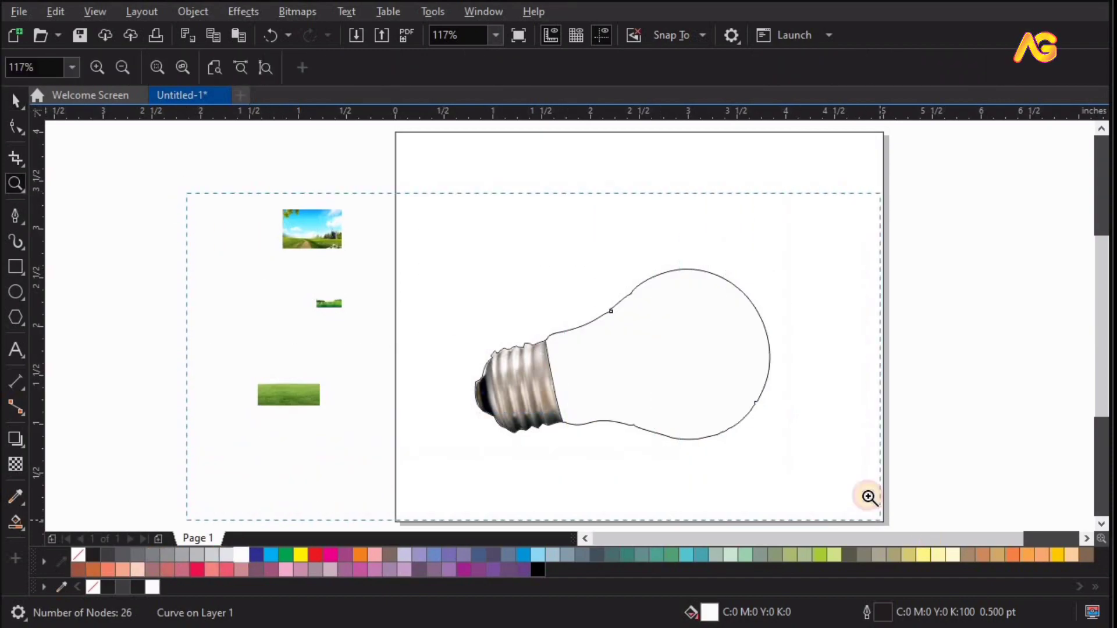
- Crop the grass photo's top edge, enlarge it, and move it over the bulb's lower half
{"action": "left_click", "coordinate": [253, 337]}
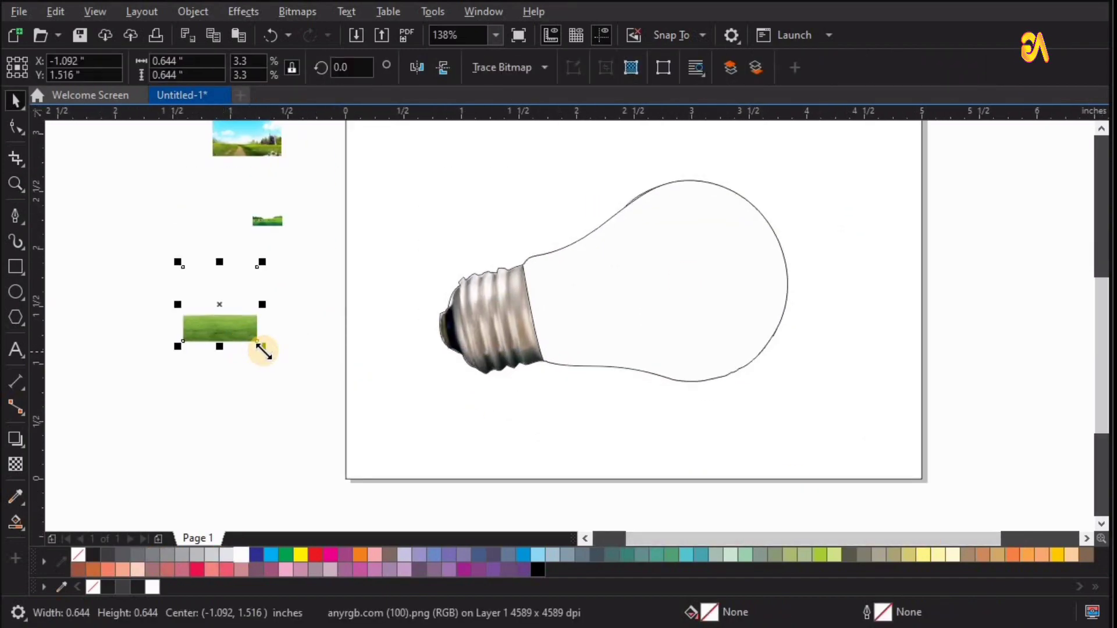
{"action": "key", "text": "F10"}
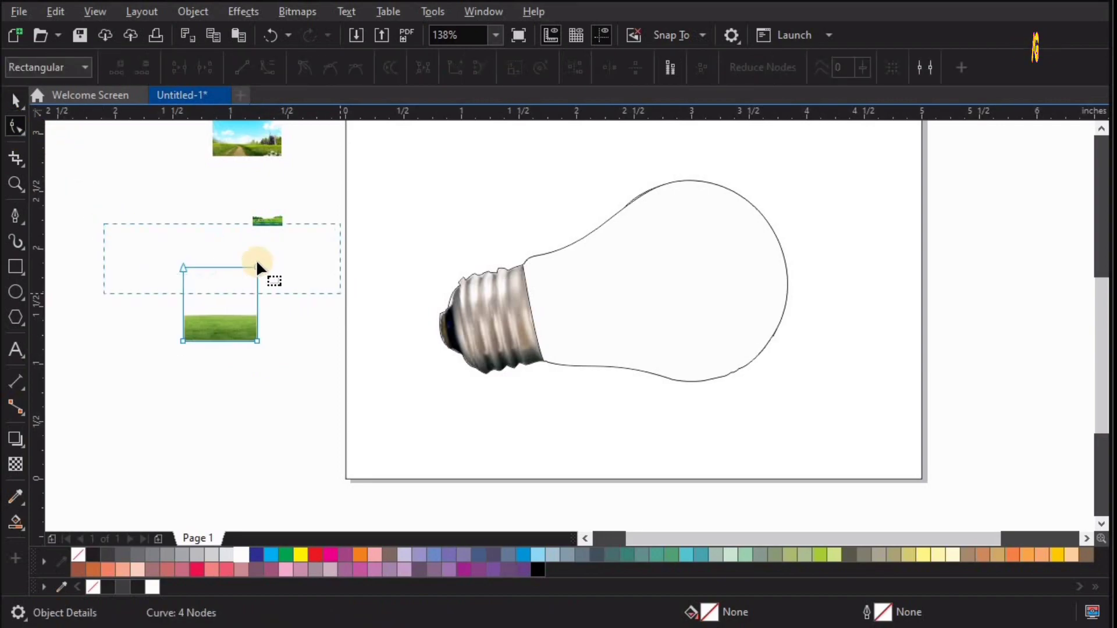
{"action": "left_click_drag", "start_coordinate": [256, 266], "coordinate": [258, 309]}
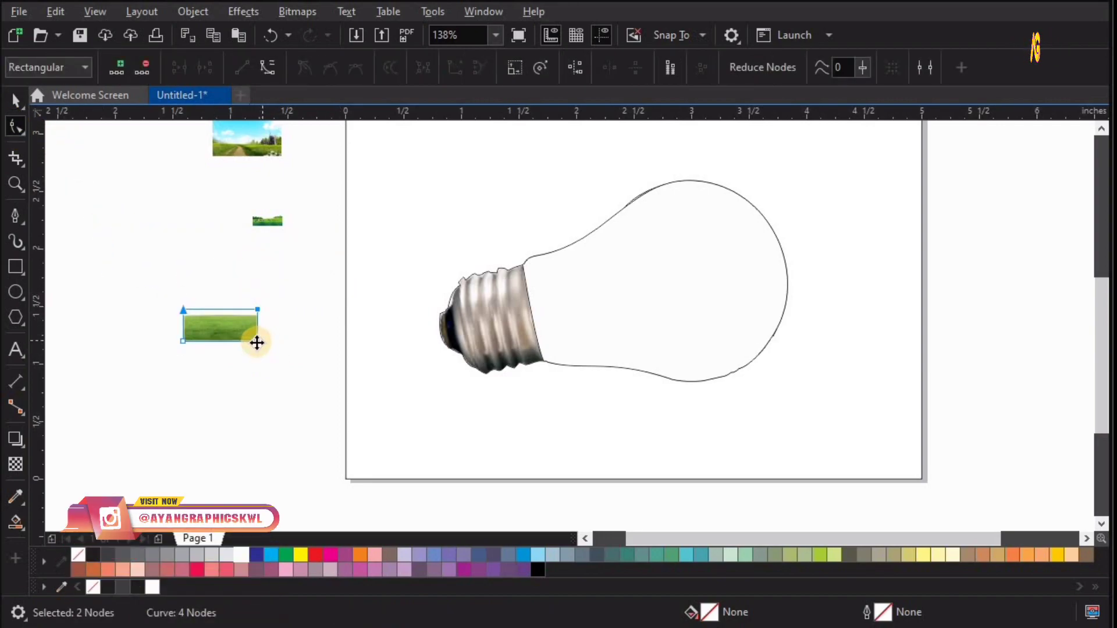
{"action": "key", "text": "space"}
{"action": "left_click_drag", "start_coordinate": [362, 410], "coordinate": [361, 386]}
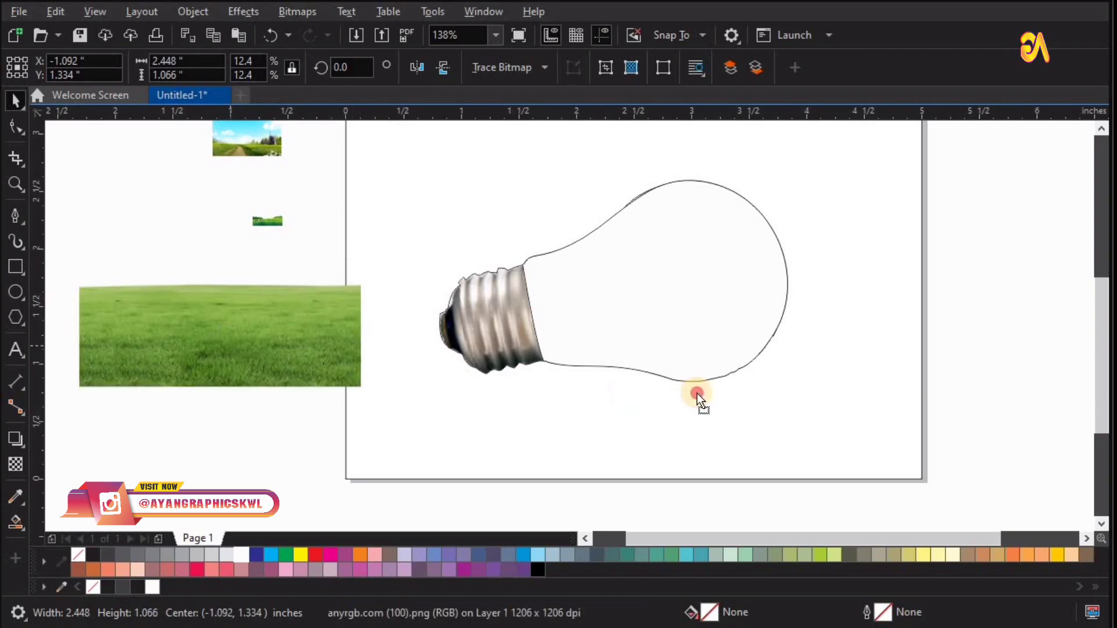
{"action": "mouse_move", "coordinate": [209, 369]}
{"action": "left_mouse_down"}
{"action": "mouse_move", "coordinate": [648, 375]}
{"action": "mouse_move", "coordinate": [626, 376]}
{"action": "left_mouse_up"}
{"action": "key", "text": "z"}
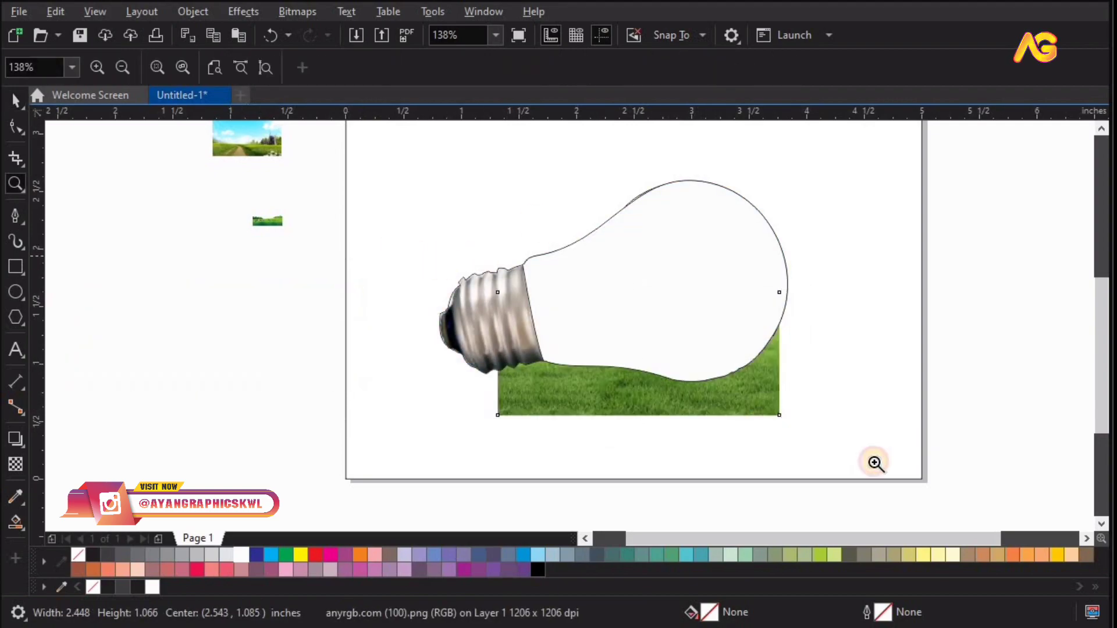
{"action": "left_click", "coordinate": [677, 407]}
{"action": "key", "text": "space"}
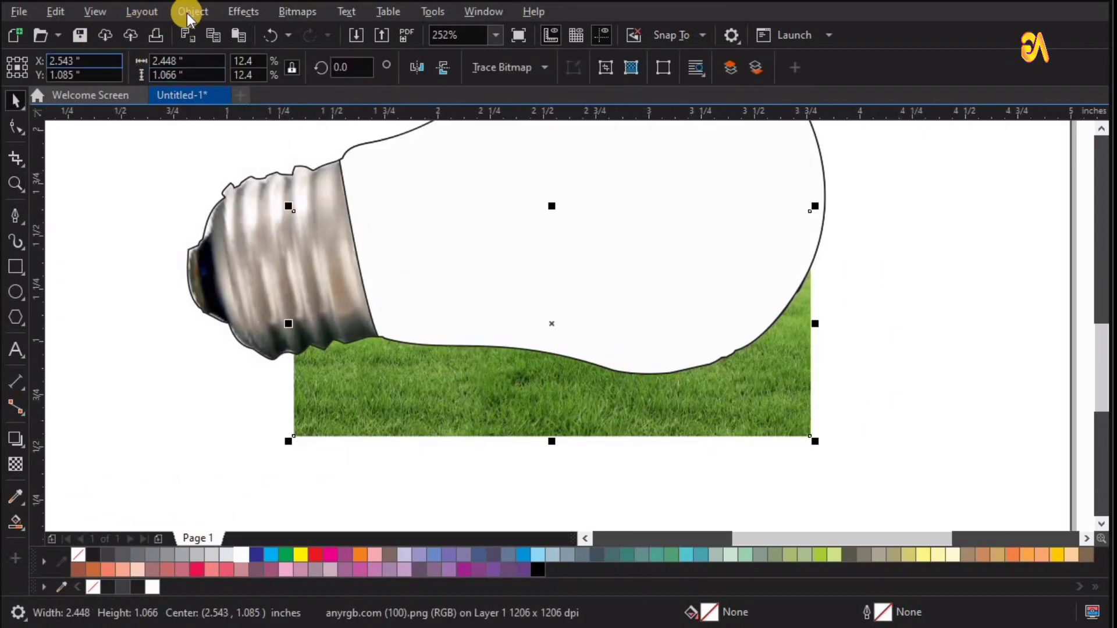
- PowerClip the grass photo into the bulb's glass shape and shift it right inside
{"action": "left_click", "coordinate": [191, 12]}
{"action": "mouse_move", "coordinate": [220, 77]}
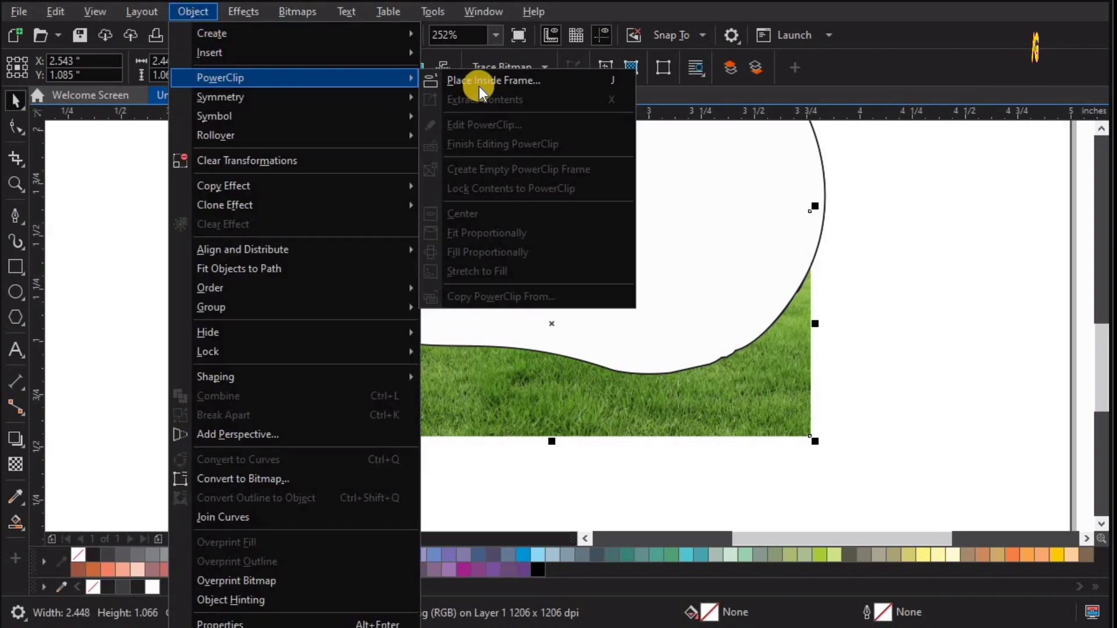
{"action": "left_click", "coordinate": [480, 81]}
{"action": "left_click", "coordinate": [496, 154]}
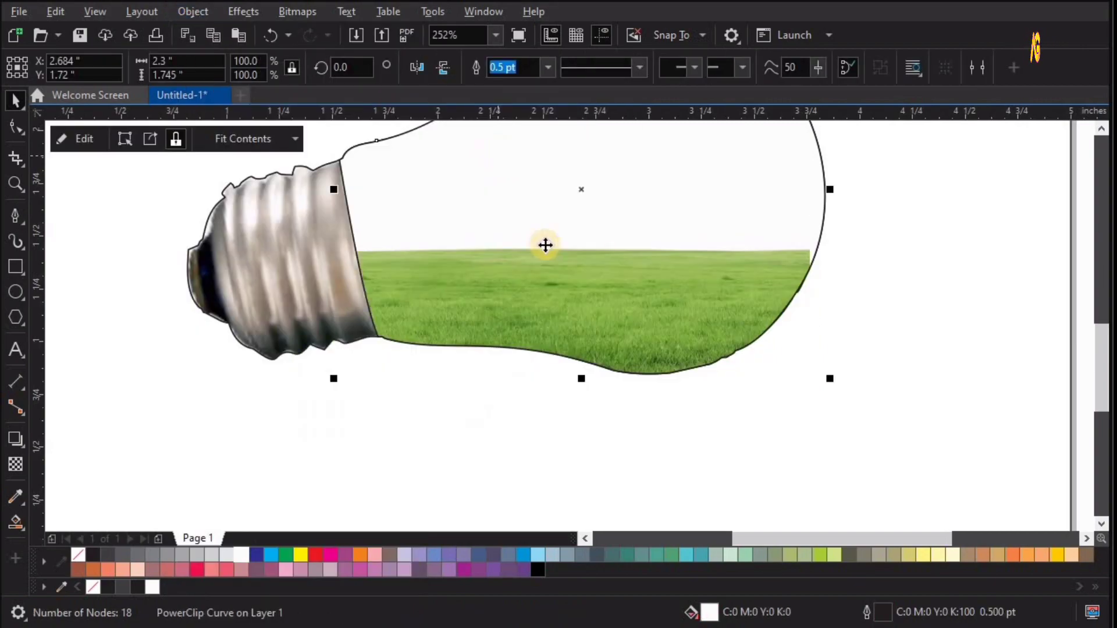
{"action": "left_click", "coordinate": [678, 295], "text": "ctrl"}
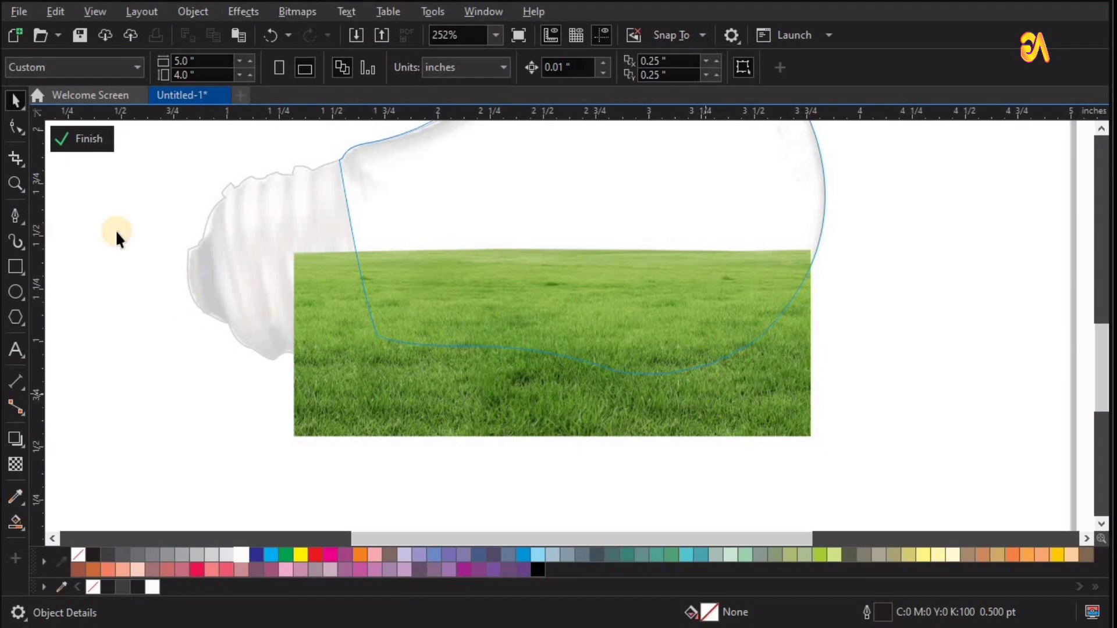
{"action": "left_click", "coordinate": [78, 137]}
{"action": "left_click", "coordinate": [706, 373], "text": "ctrl"}
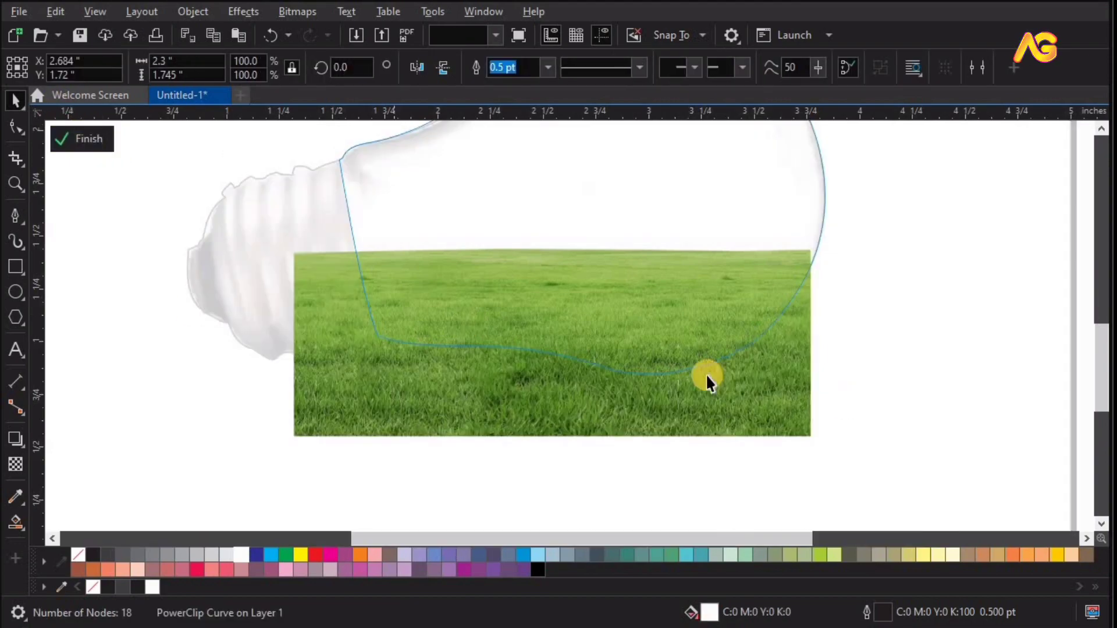
{"action": "left_click_drag", "start_coordinate": [734, 378], "coordinate": [767, 378]}
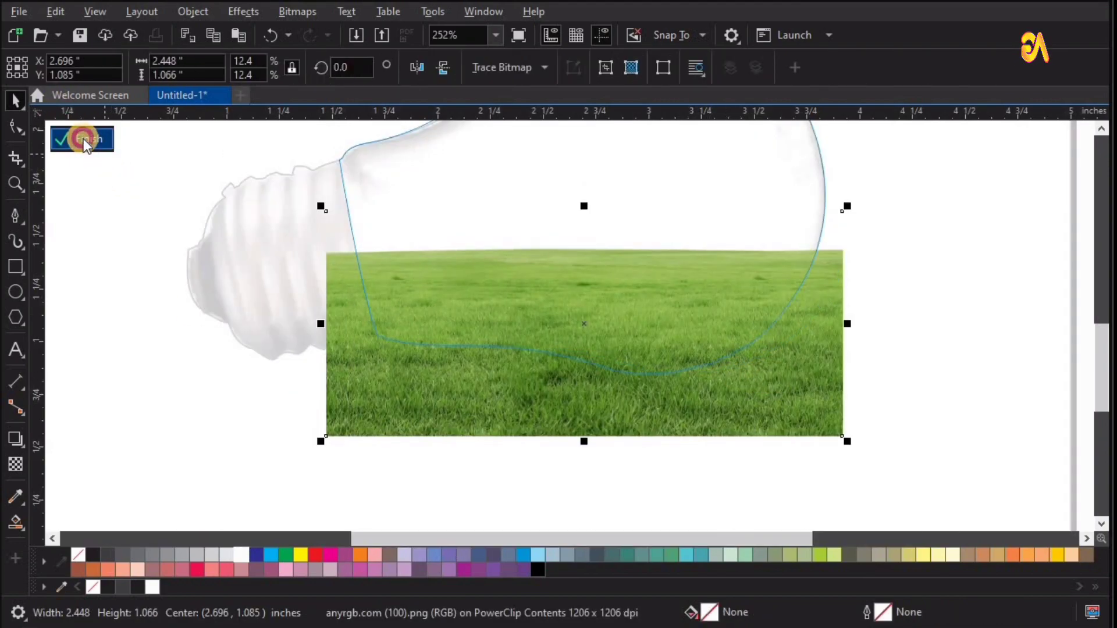
{"action": "left_click", "coordinate": [82, 138]}
{"action": "key", "text": "shift+F4"}
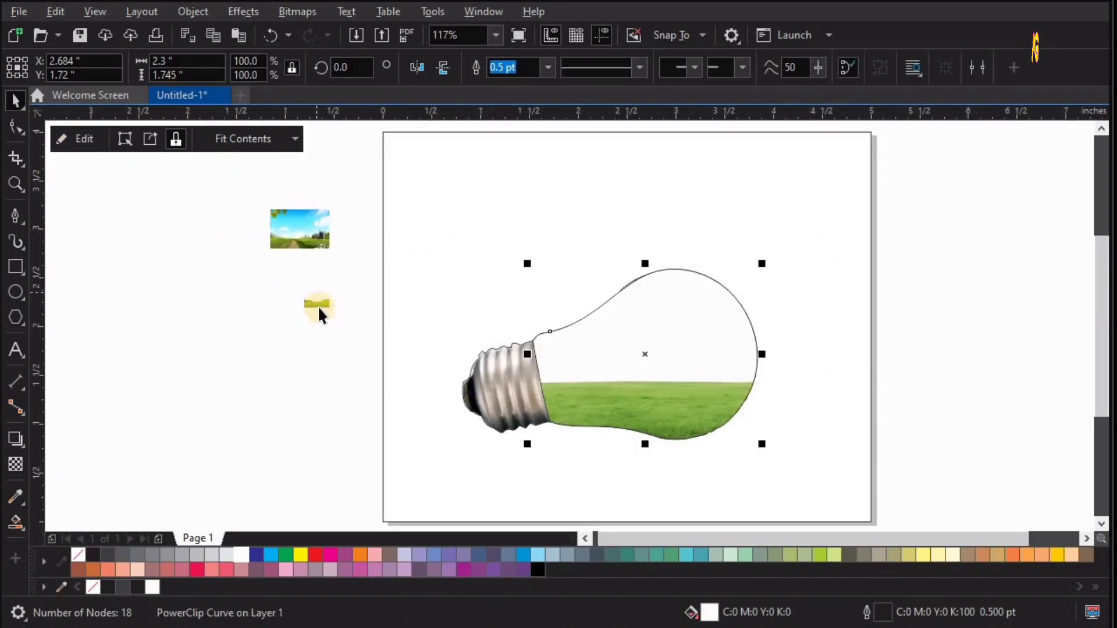
- Drop the cow pasture picture onto the bulb and crop off its top with the Shape tool
{"action": "left_click_drag", "start_coordinate": [563, 361], "coordinate": [558, 378]}
{"action": "key", "text": "z"}
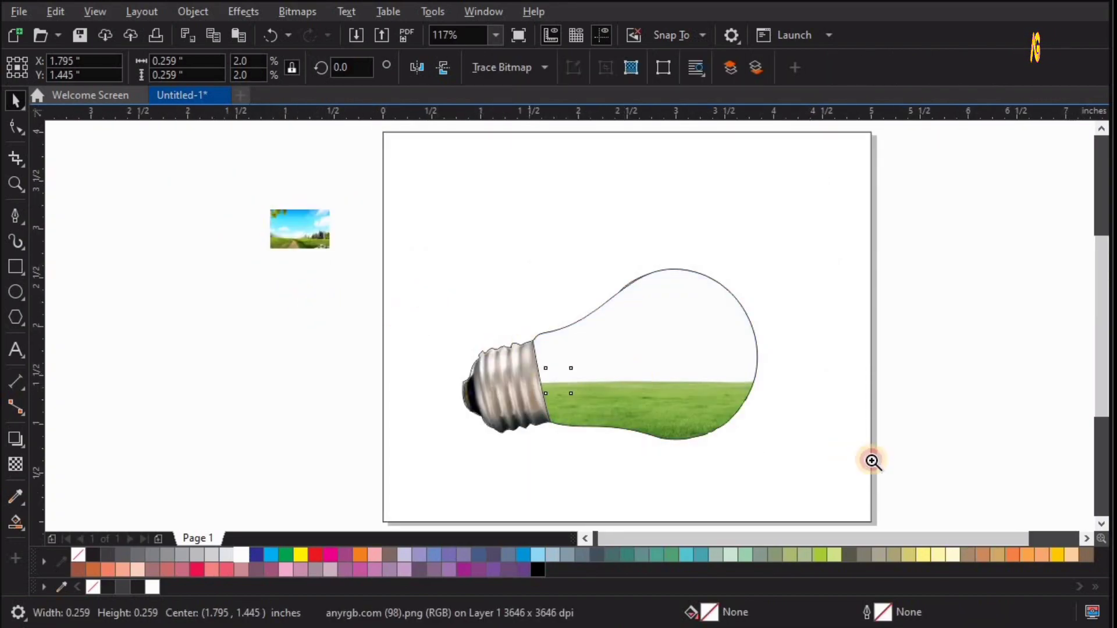
{"action": "key", "text": "shift+F2"}
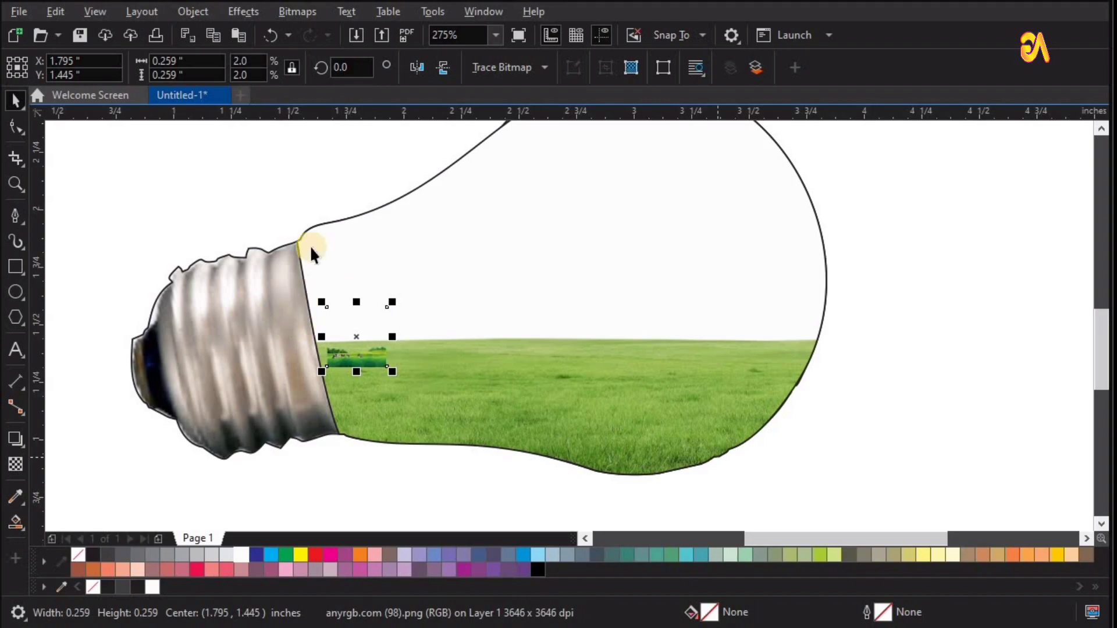
{"action": "key", "text": "F10"}
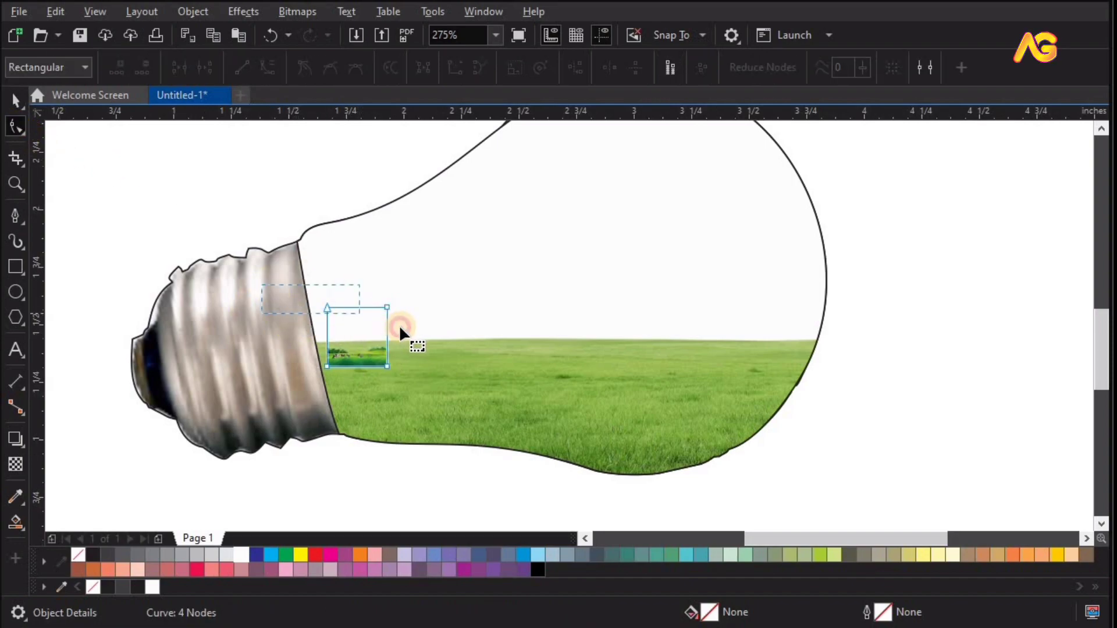
{"action": "mouse_move", "coordinate": [399, 325]}
{"action": "left_mouse_down"}
{"action": "mouse_move", "coordinate": [389, 303]}
{"action": "mouse_move", "coordinate": [384, 344]}
{"action": "left_mouse_up"}
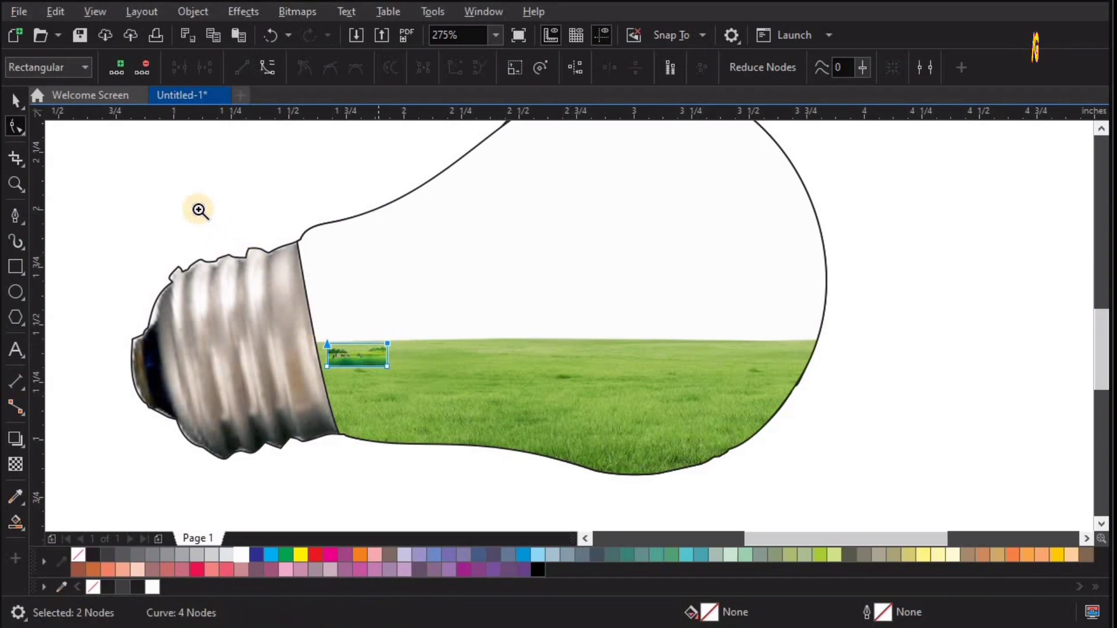
{"action": "key", "text": "space"}
- Enlarge the pasture picture toward the bulb's base and move it up across the bulb
{"action": "scroll", "coordinate": [434, 289], "scroll_direction": "up", "scroll_amount": 1}
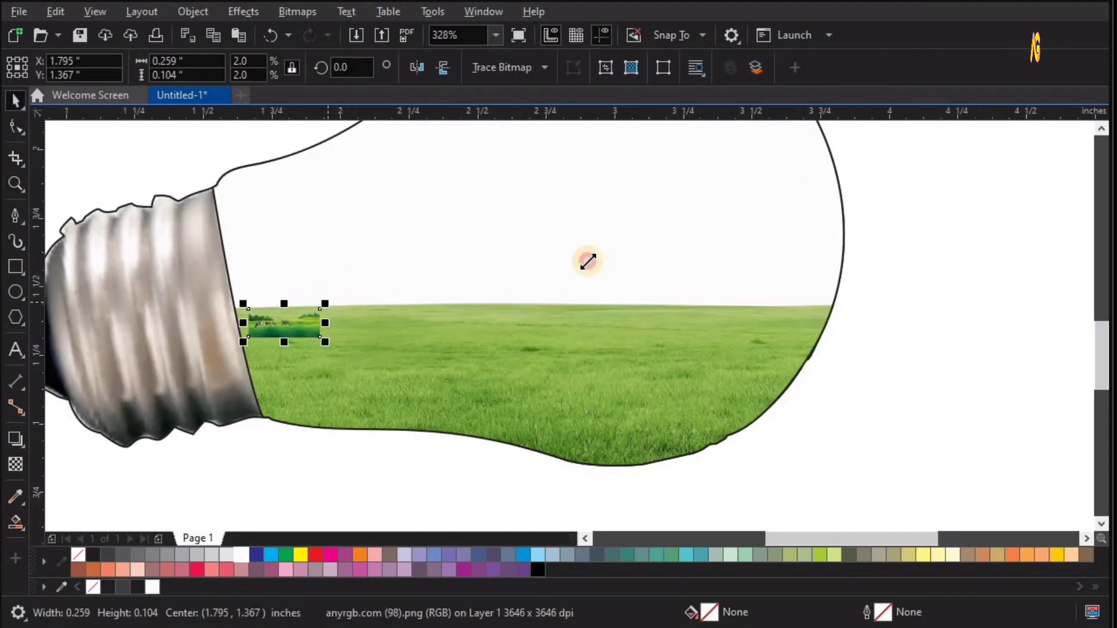
{"action": "left_click_drag", "start_coordinate": [587, 261], "coordinate": [656, 346]}
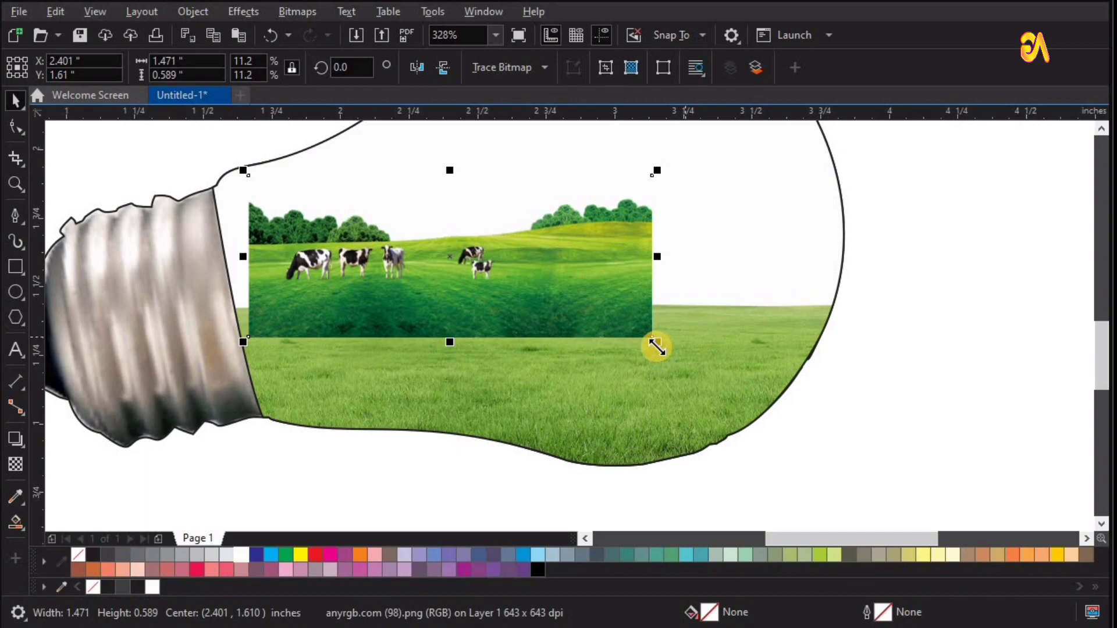
{"action": "left_click_drag", "start_coordinate": [839, 434], "coordinate": [856, 431]}
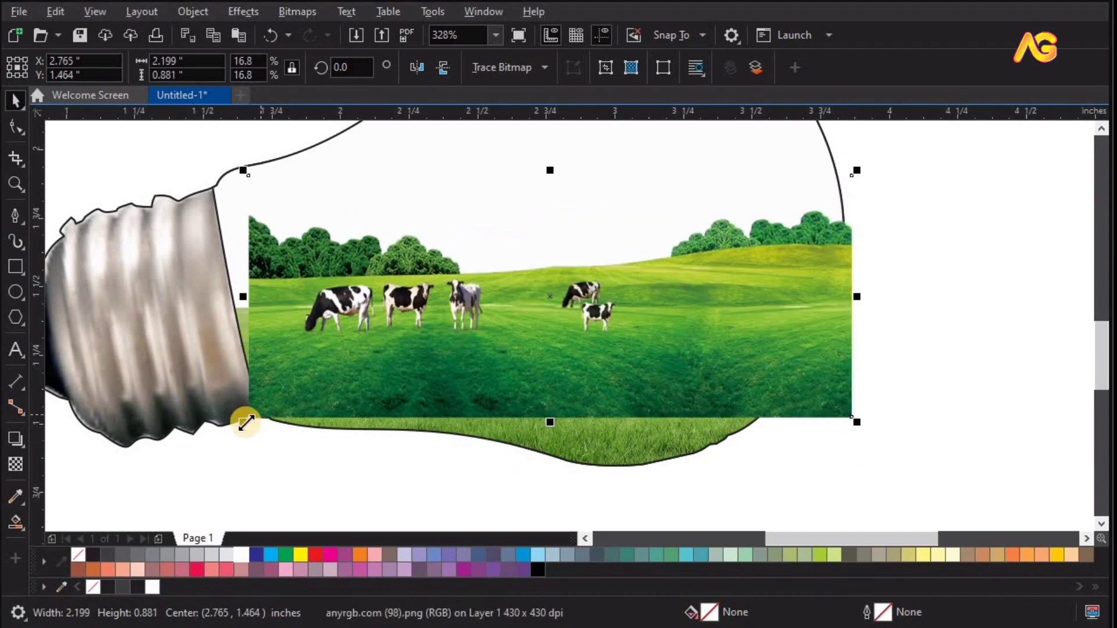
{"action": "left_click_drag", "start_coordinate": [199, 441], "coordinate": [190, 444]}
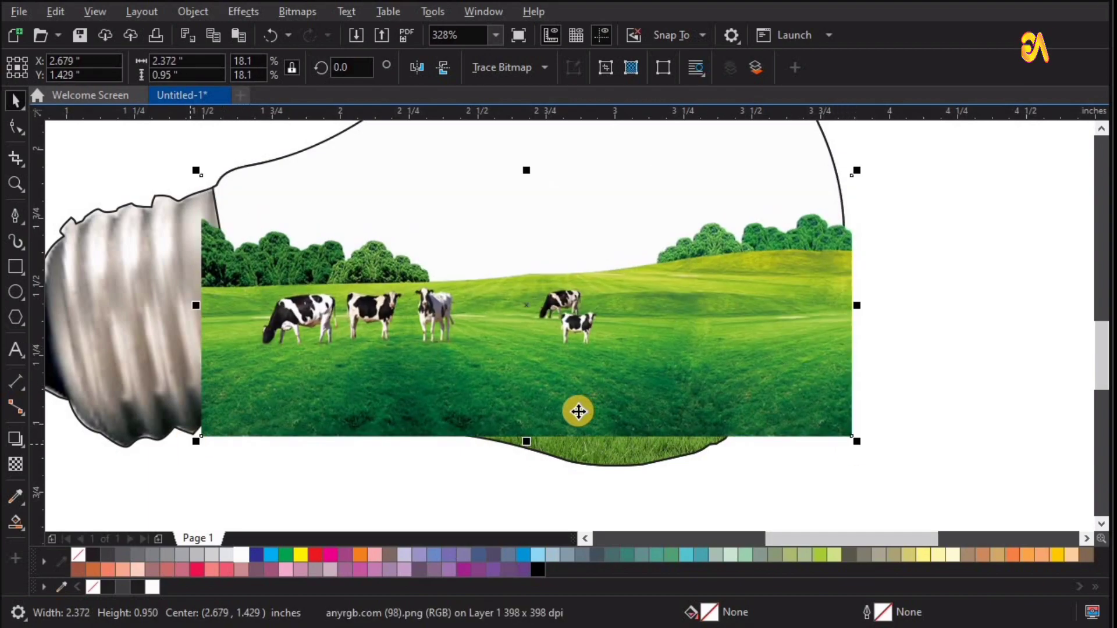
{"action": "scroll", "coordinate": [578, 411], "scroll_direction": "down", "scroll_amount": 2}
{"action": "left_click_drag", "start_coordinate": [578, 379], "coordinate": [581, 344]}
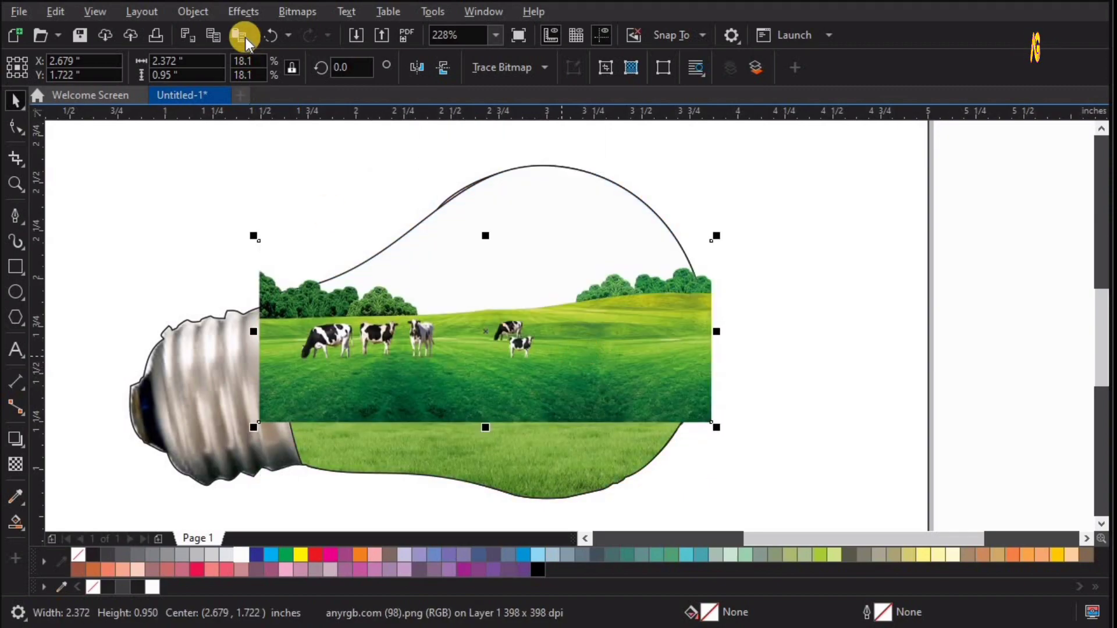
- PowerClip the cow pasture into the bulb and bring the grass photo forward one
{"action": "left_click", "coordinate": [245, 39]}
{"action": "left_click", "coordinate": [201, 13]}
{"action": "mouse_move", "coordinate": [220, 78]}
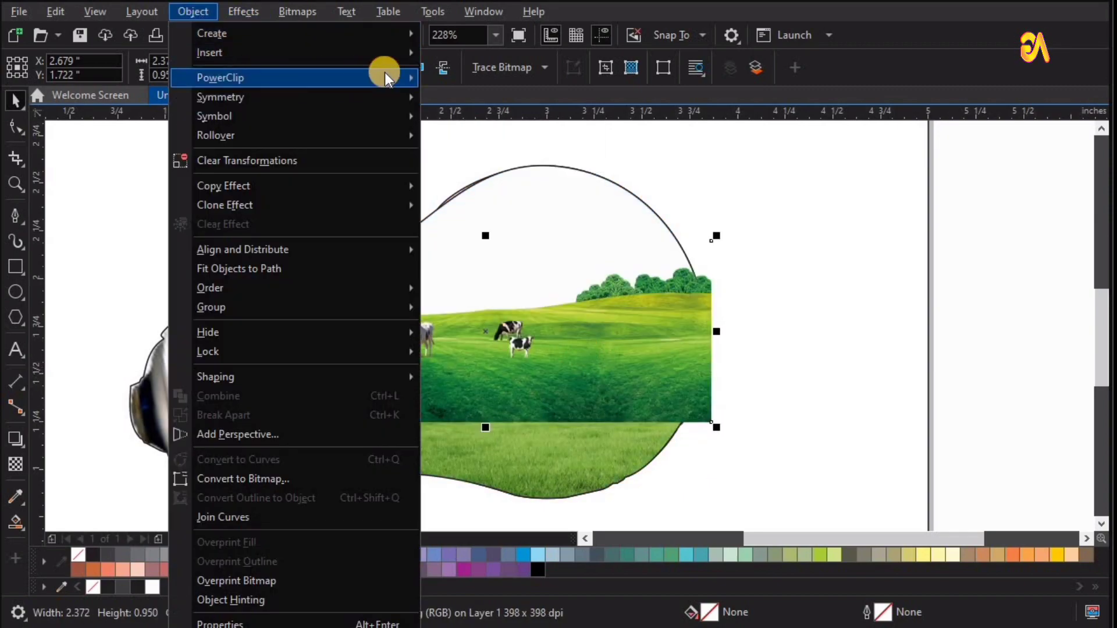
{"action": "left_click", "coordinate": [448, 452]}
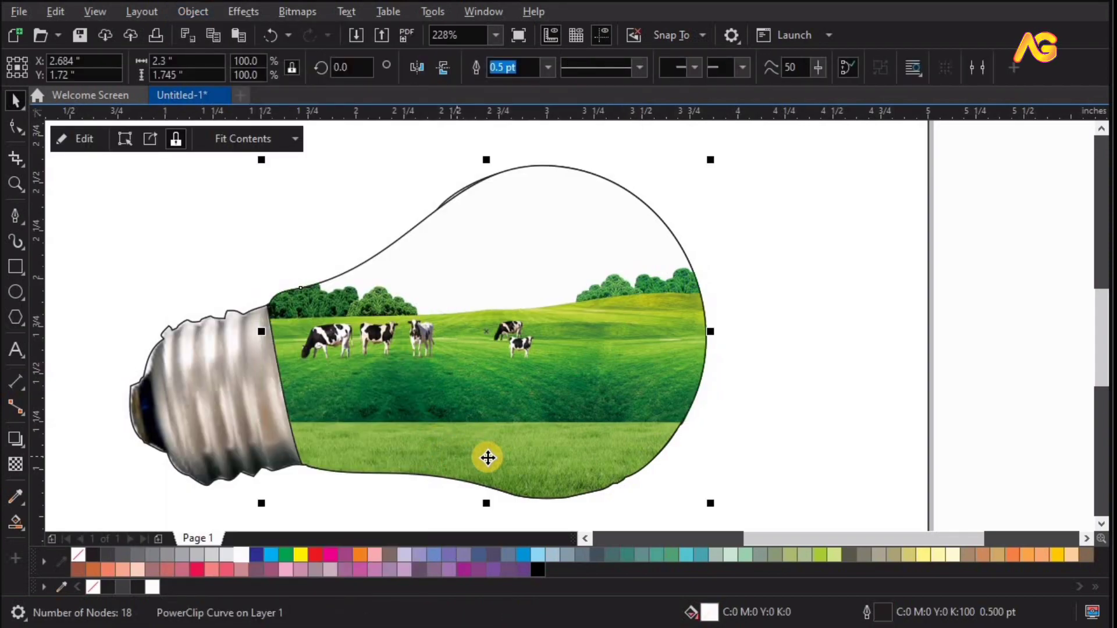
{"action": "left_click", "coordinate": [88, 140]}
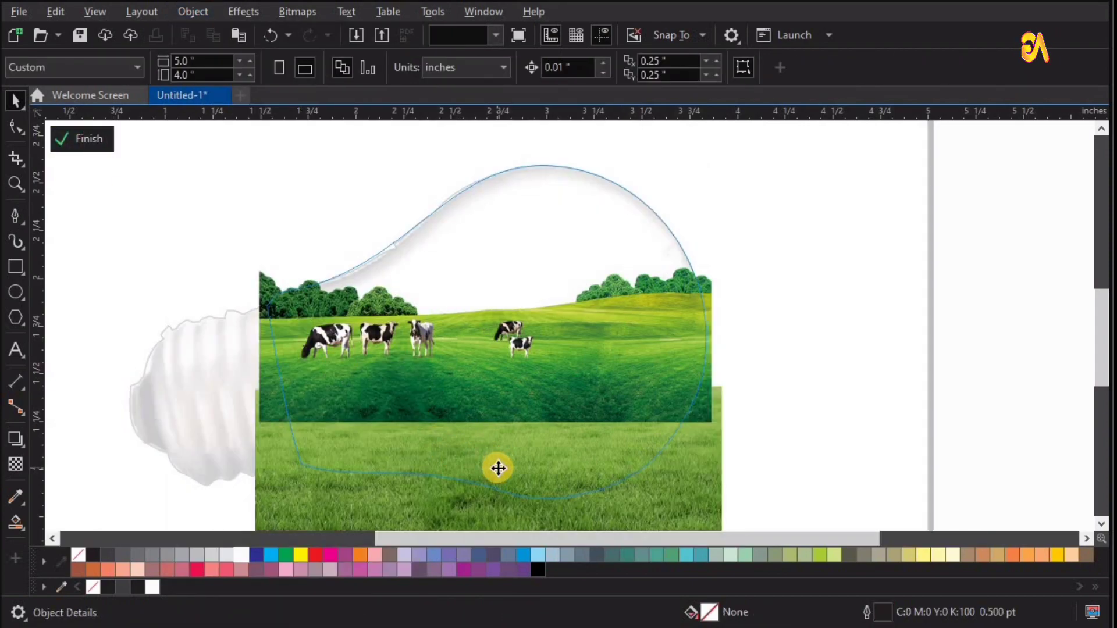
{"action": "right_click", "coordinate": [488, 452]}
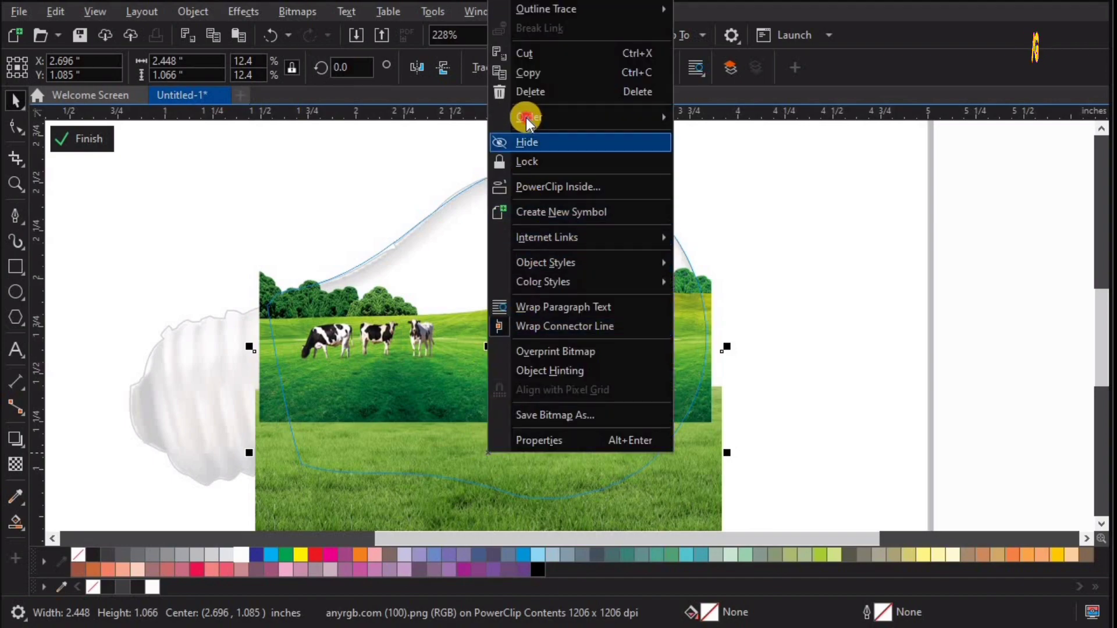
{"action": "mouse_move", "coordinate": [528, 117]}
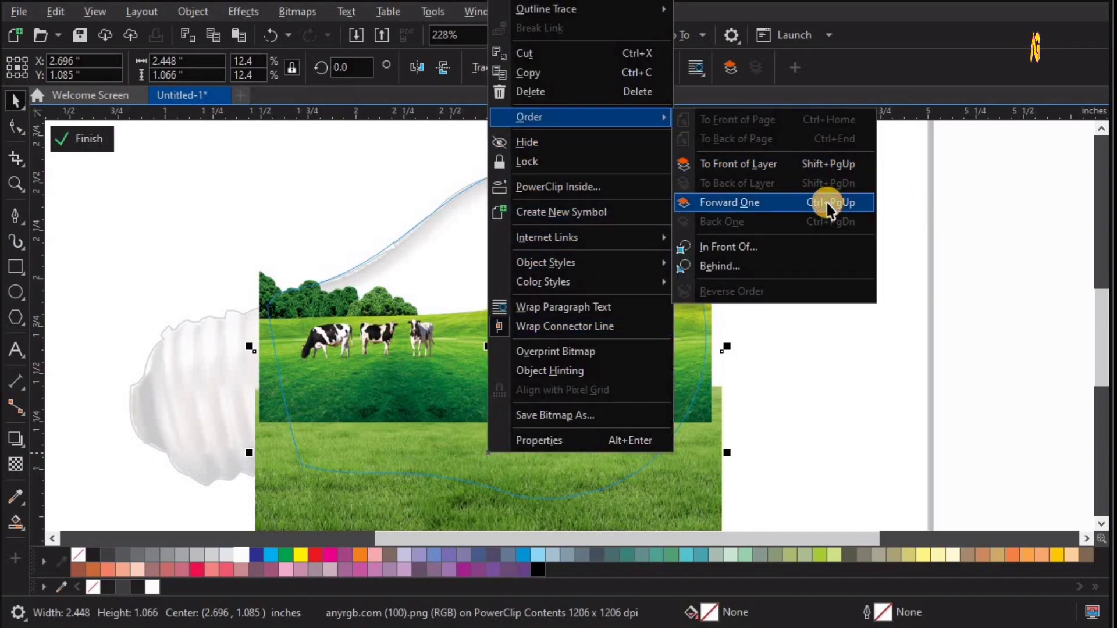
{"action": "left_click", "coordinate": [827, 203]}
{"action": "scroll", "coordinate": [378, 523], "scroll_direction": "up", "scroll_amount": 1}
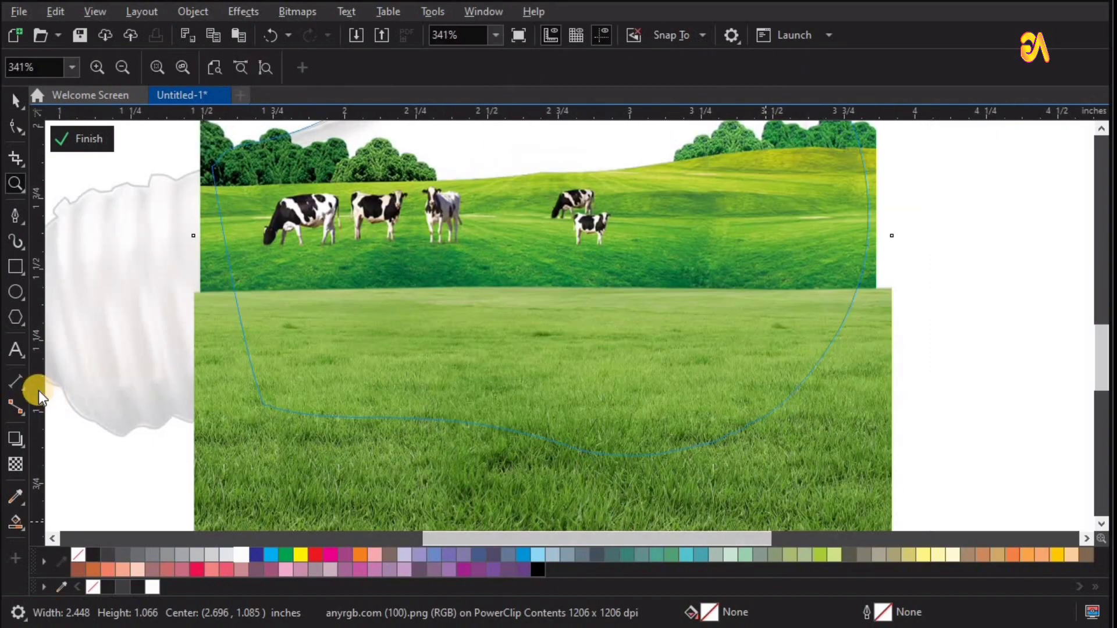
- Give the grass photo an upward linear transparency fade into the pasture, then finish editing
{"action": "left_click", "coordinate": [16, 464]}
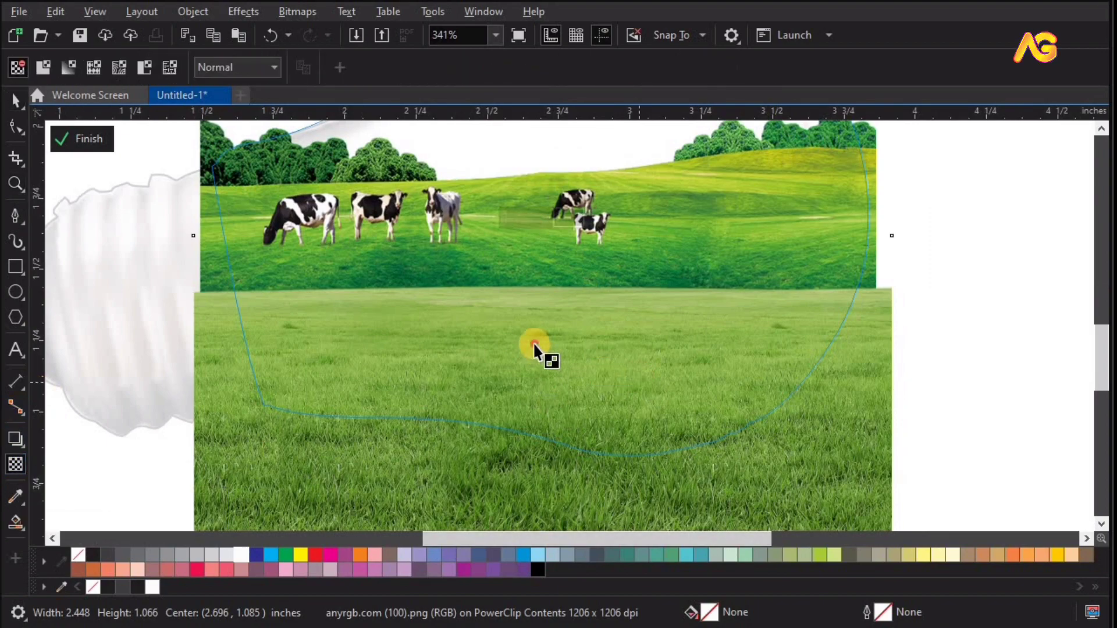
{"action": "left_click_drag", "start_coordinate": [534, 348], "coordinate": [535, 291]}
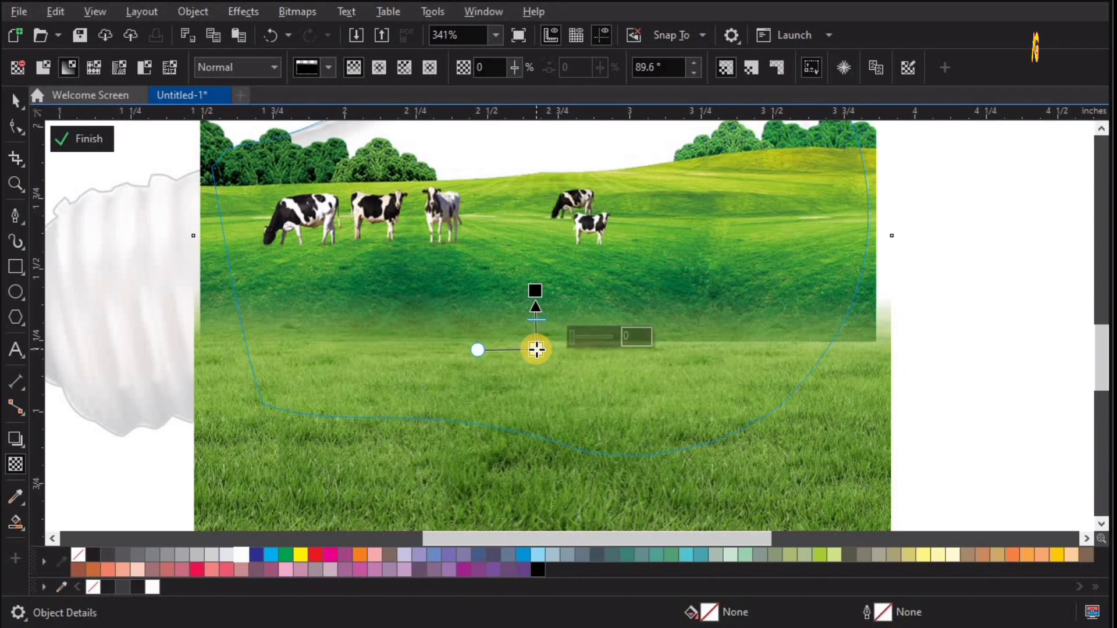
{"action": "left_click_drag", "start_coordinate": [536, 349], "coordinate": [536, 334]}
{"action": "left_click", "coordinate": [534, 342]}
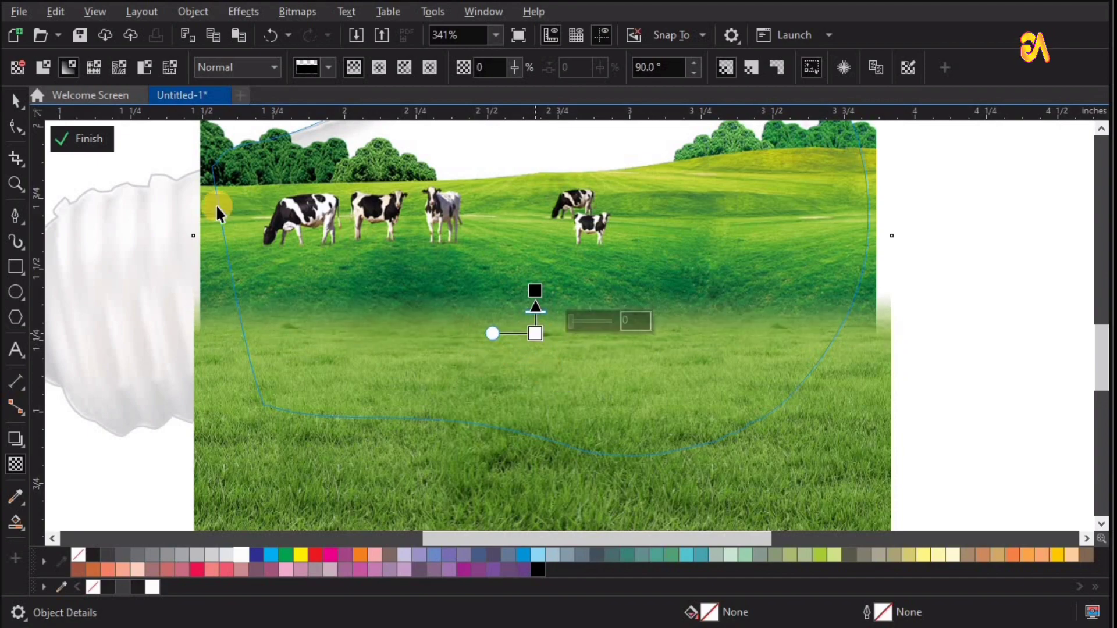
{"action": "left_click", "coordinate": [95, 142]}
{"action": "scroll", "coordinate": [463, 381], "scroll_direction": "down", "scroll_amount": 2}
- Enlarge the windmill-and-sky landscape picture and PowerClip it inside the bulb
{"action": "scroll", "coordinate": [509, 402], "scroll_direction": "down", "scroll_amount": 1}
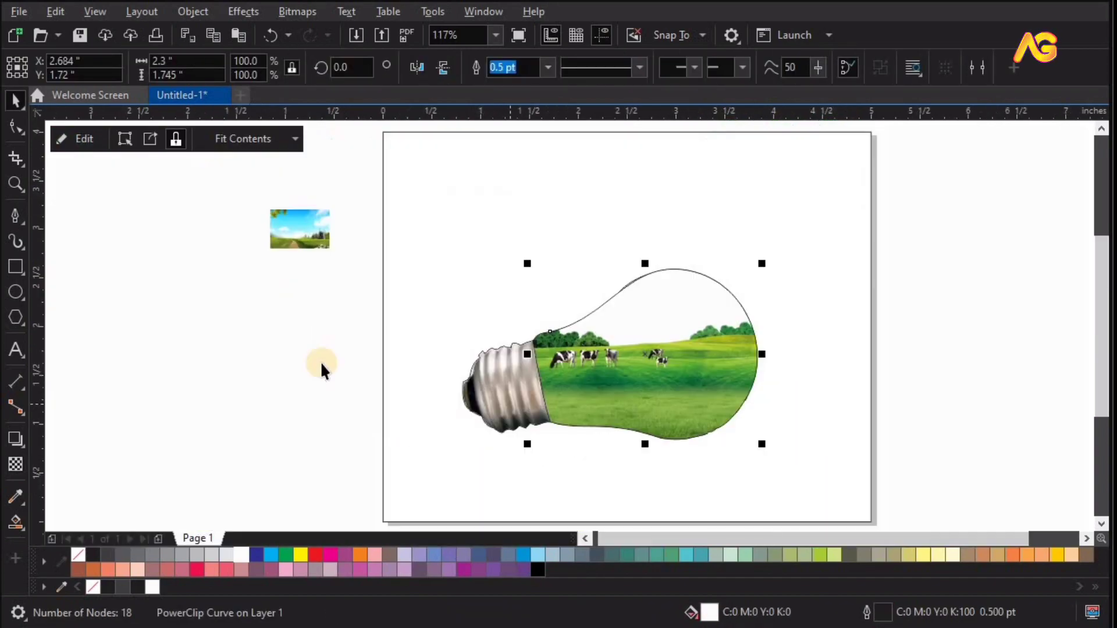
{"action": "left_click_drag", "start_coordinate": [295, 225], "coordinate": [447, 448]}
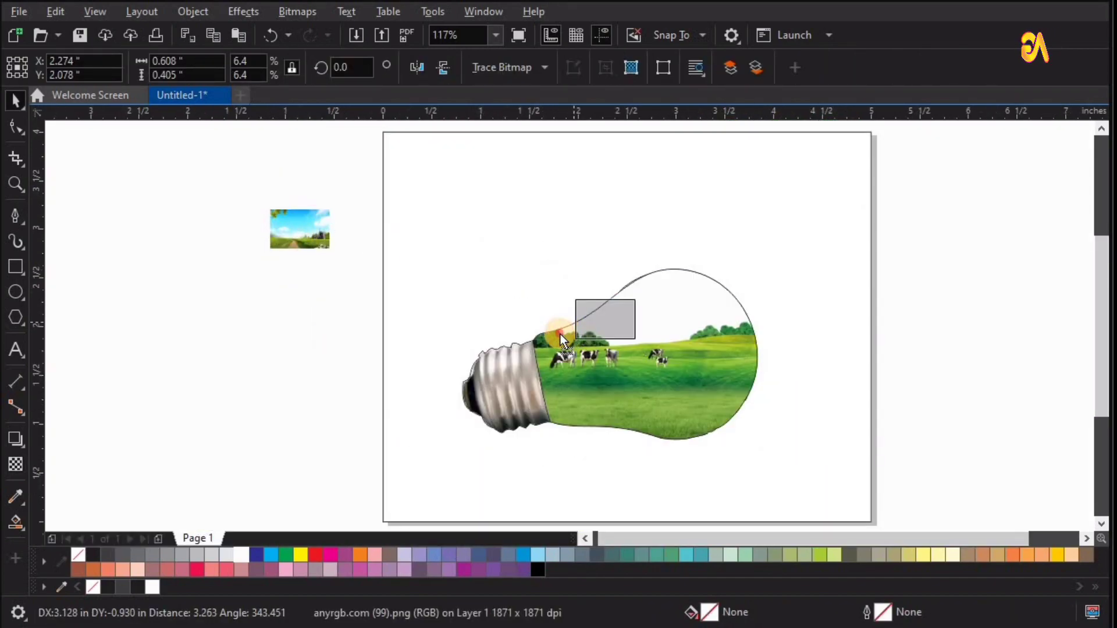
{"action": "scroll", "coordinate": [908, 211], "scroll_direction": "up", "scroll_amount": 3}
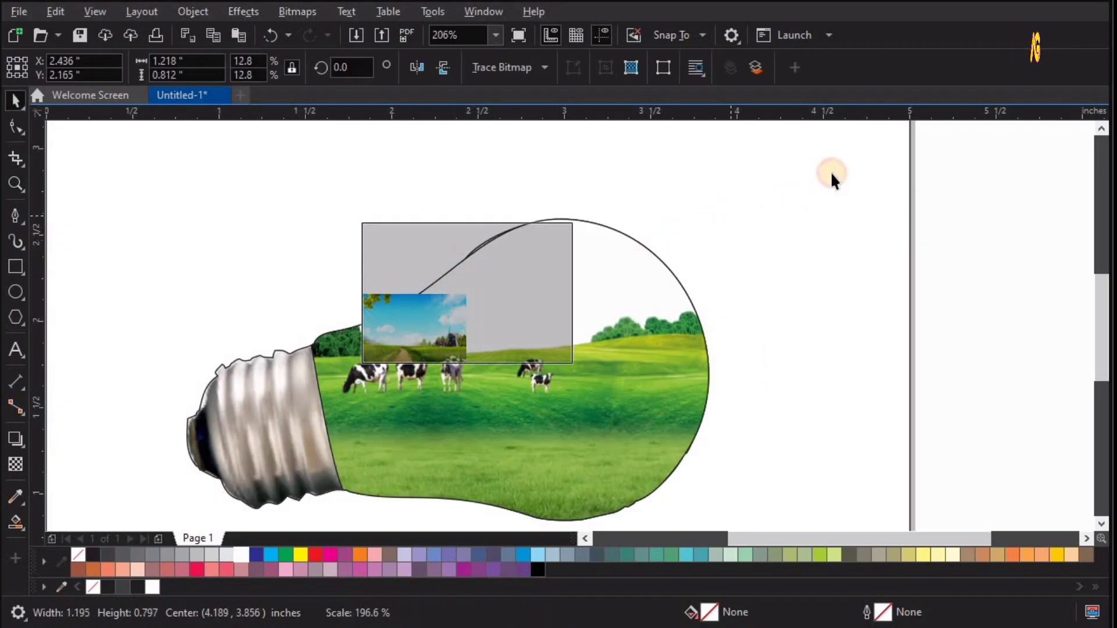
{"action": "left_click_drag", "start_coordinate": [735, 215], "coordinate": [641, 174]}
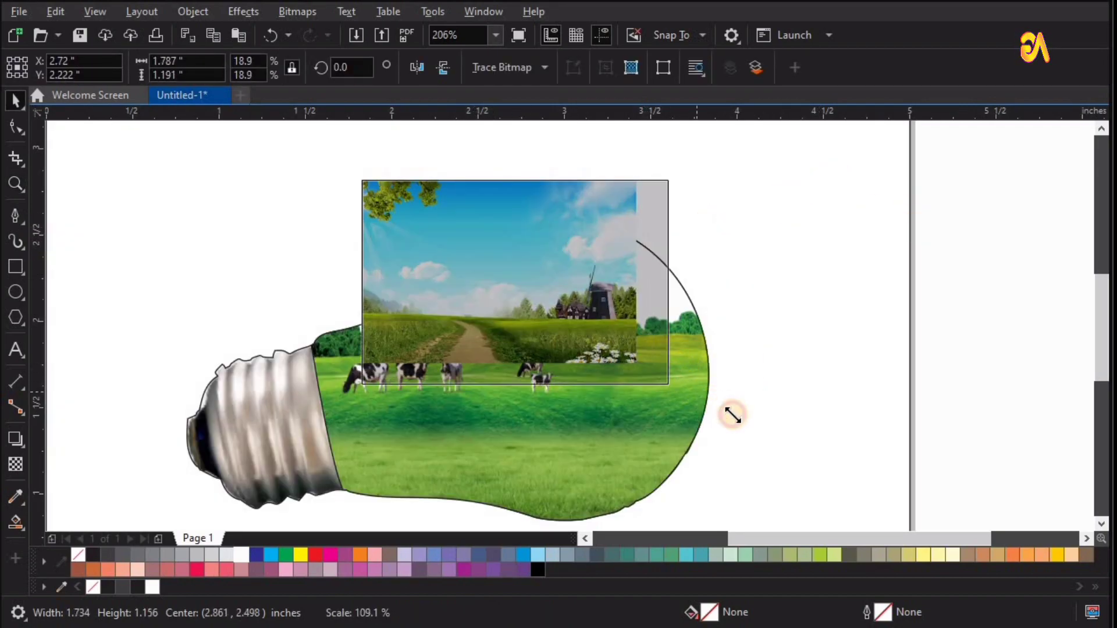
{"action": "left_click_drag", "start_coordinate": [701, 394], "coordinate": [727, 408]}
{"action": "key", "text": "z"}
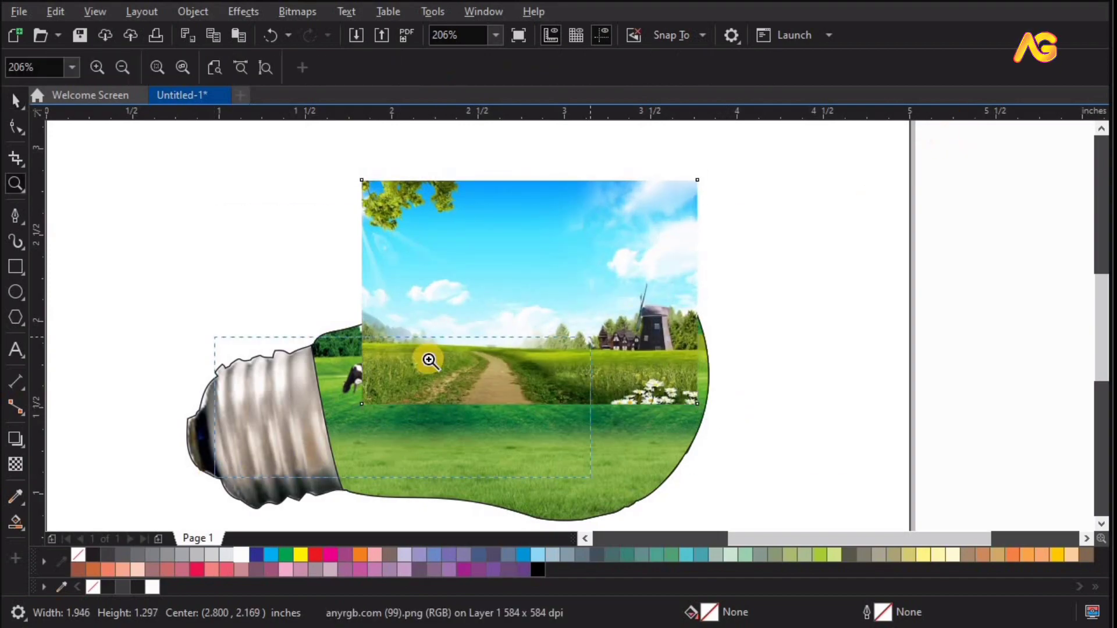
{"action": "scroll", "coordinate": [429, 361], "scroll_direction": "up", "scroll_amount": 1}
{"action": "key", "text": "space"}
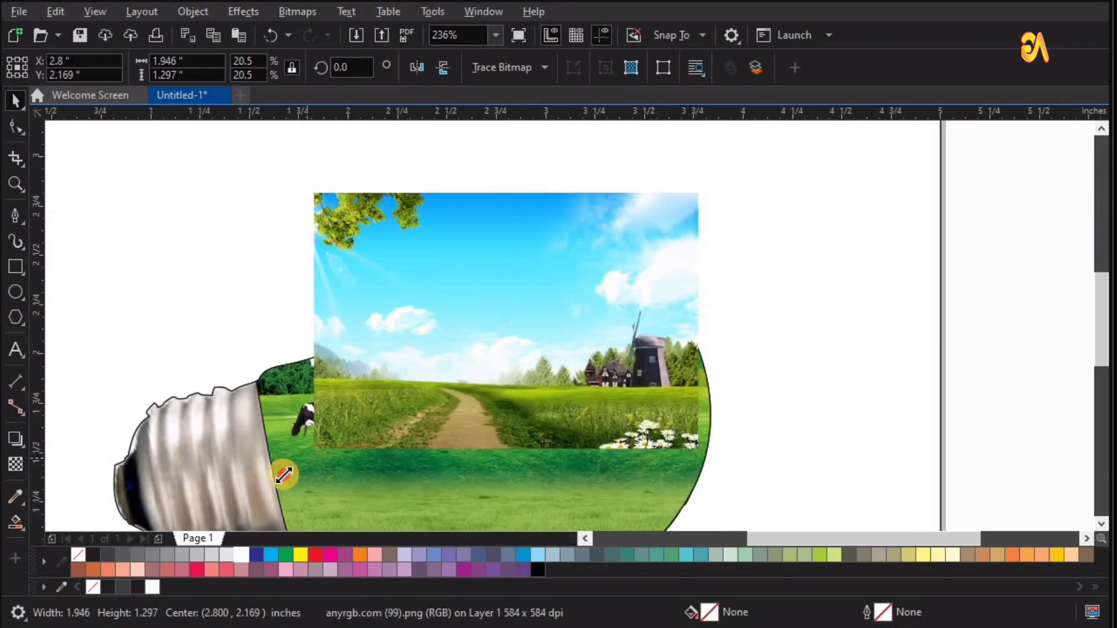
{"action": "left_click_drag", "start_coordinate": [306, 459], "coordinate": [289, 471]}
{"action": "left_click_drag", "start_coordinate": [439, 433], "coordinate": [442, 409]}
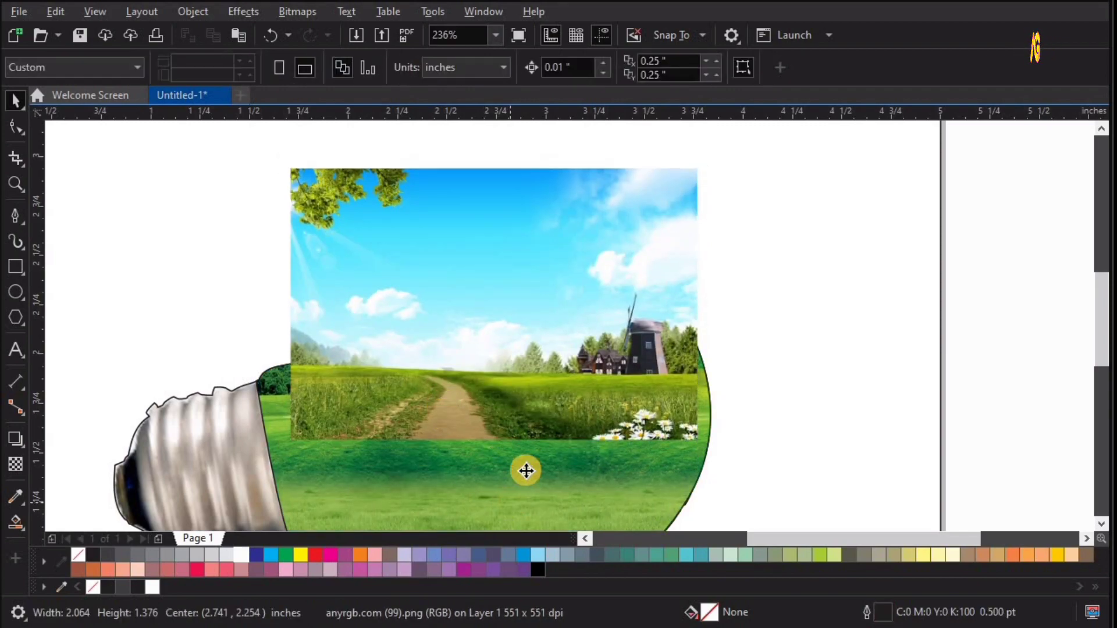
{"action": "left_click_drag", "start_coordinate": [506, 503], "coordinate": [553, 386]}
- Send the windmill landscape back one behind the cow pasture and raise it in the bulb
{"action": "double_click", "coordinate": [553, 386]}
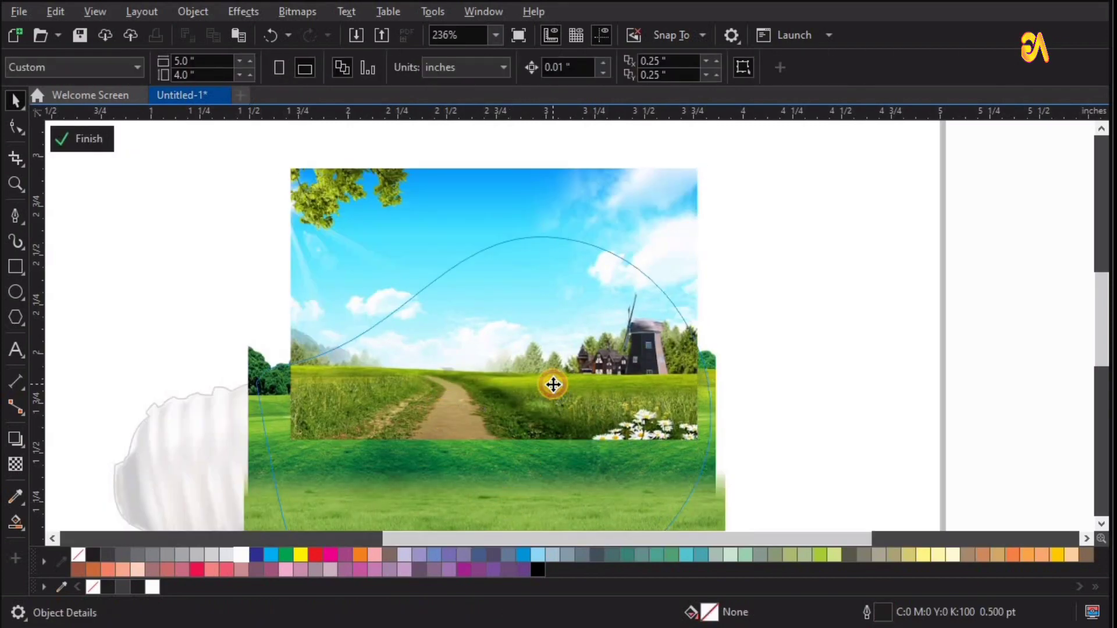
{"action": "right_click", "coordinate": [499, 304]}
{"action": "mouse_move", "coordinate": [593, 390]}
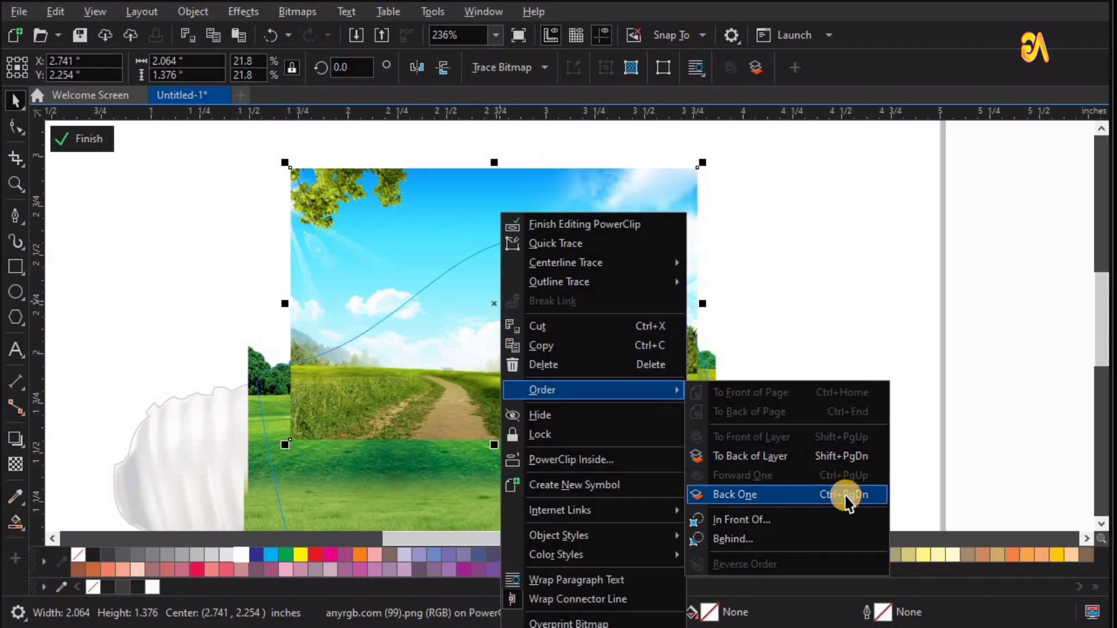
{"action": "left_click", "coordinate": [843, 494]}
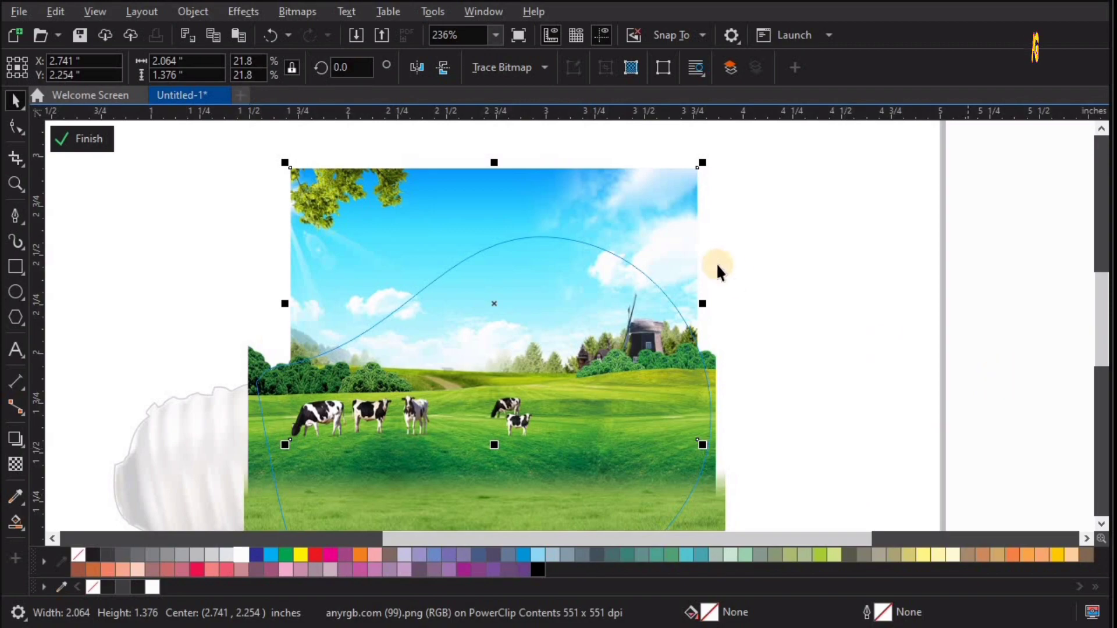
{"action": "left_click_drag", "start_coordinate": [672, 212], "coordinate": [673, 194]}
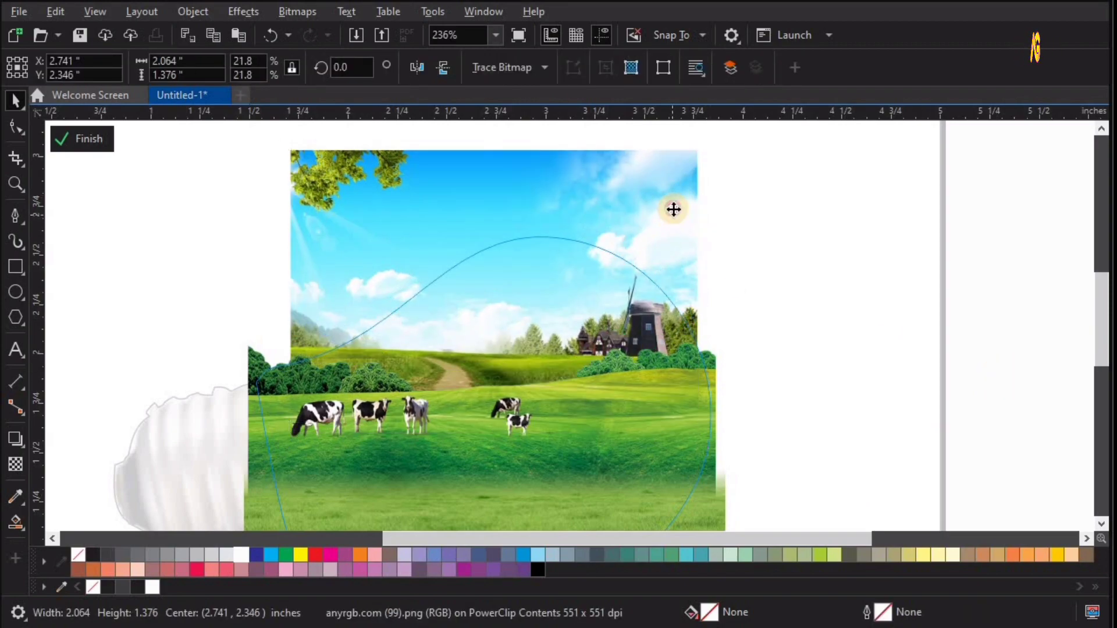
{"action": "key", "text": "Up"}
{"action": "left_click_drag", "start_coordinate": [673, 209], "coordinate": [673, 211]}
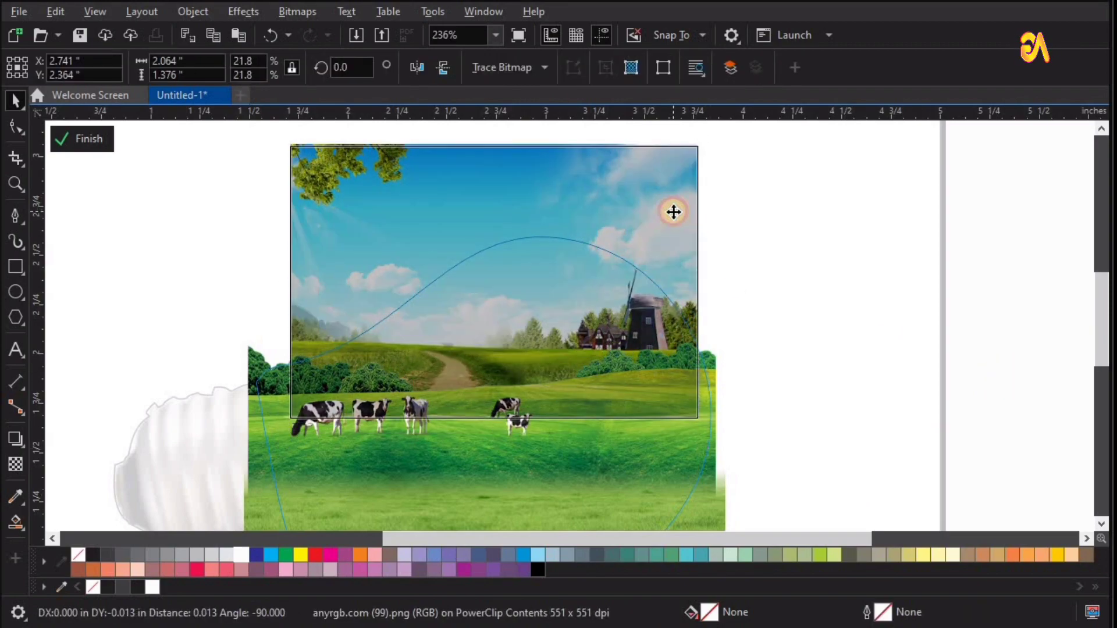
{"action": "scroll", "coordinate": [718, 438], "scroll_direction": "down", "scroll_amount": 1}
{"action": "scroll", "coordinate": [718, 439], "scroll_direction": "up", "scroll_amount": 1}
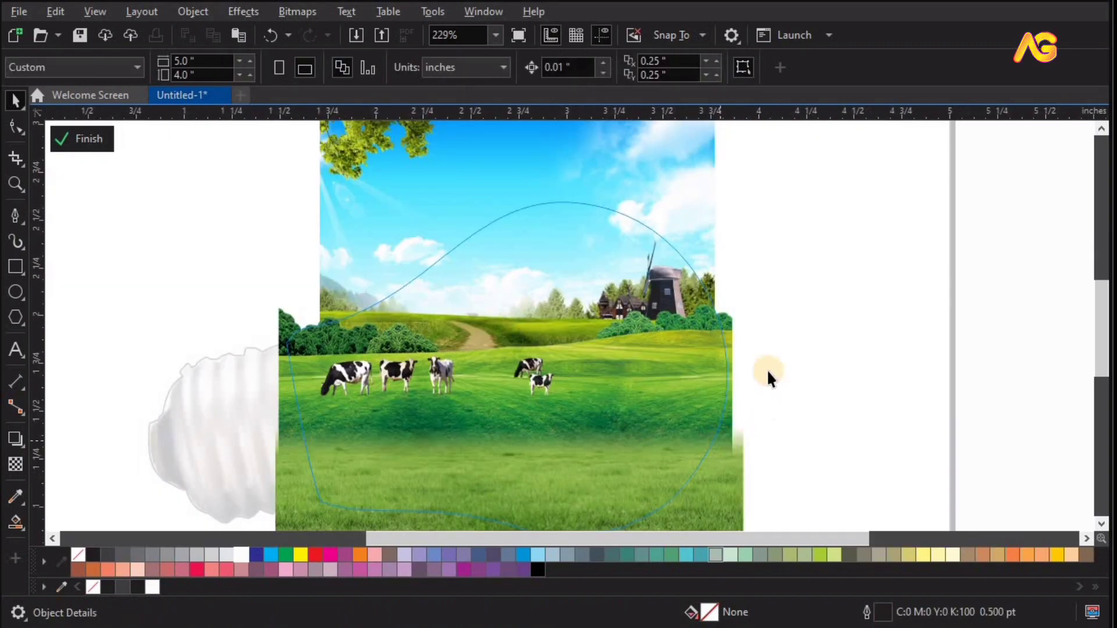
- Enlarge and shift the cow pasture picture left and up, then reposition the sky landscape
{"action": "left_click", "coordinate": [728, 317]}
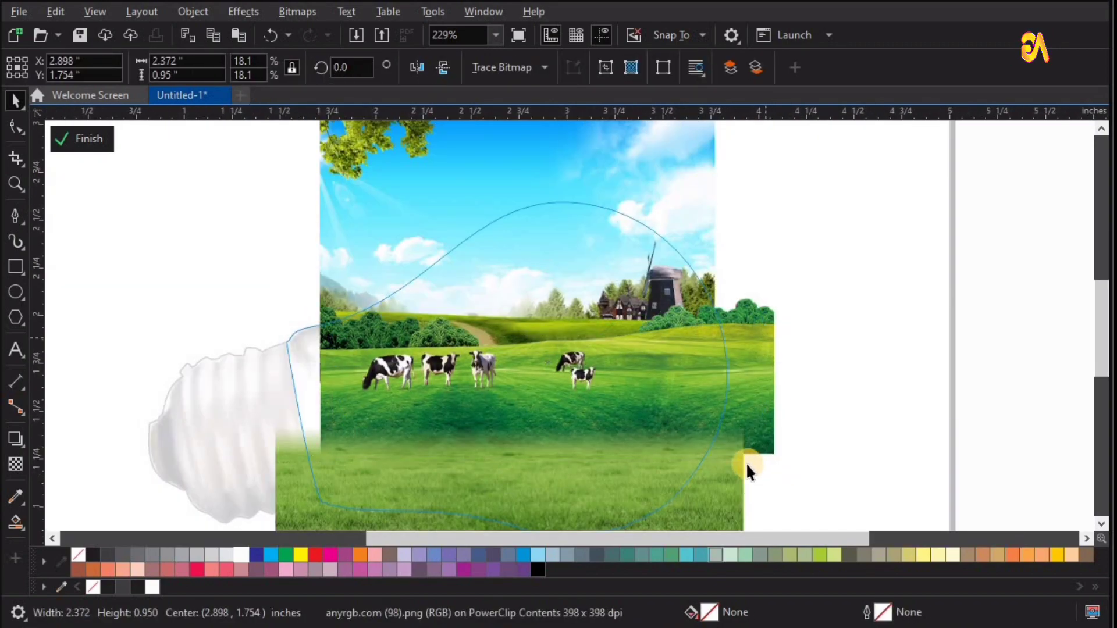
{"action": "key", "text": "ctrl+z"}
{"action": "mouse_move", "coordinate": [737, 464]}
{"action": "left_mouse_down"}
{"action": "mouse_move", "coordinate": [909, 541]}
{"action": "mouse_move", "coordinate": [890, 227]}
{"action": "mouse_move", "coordinate": [947, 203]}
{"action": "left_mouse_up"}
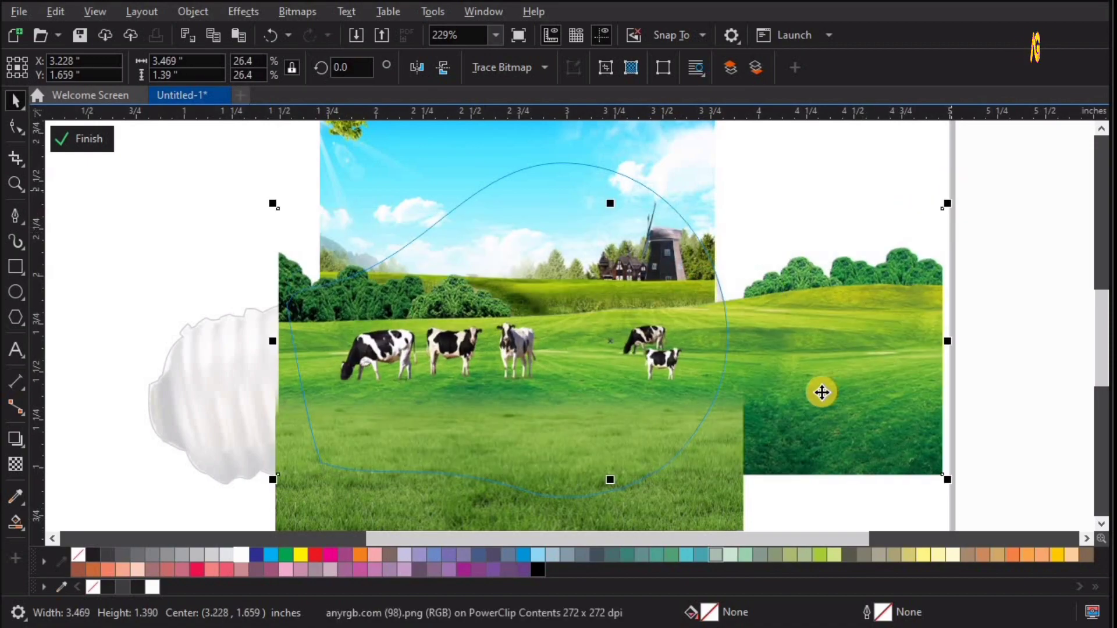
{"action": "left_click_drag", "start_coordinate": [815, 392], "coordinate": [826, 369]}
{"action": "left_click_drag", "start_coordinate": [715, 220], "coordinate": [710, 219]}
{"action": "left_click_drag", "start_coordinate": [701, 173], "coordinate": [706, 176]}
{"action": "left_click", "coordinate": [706, 176]}
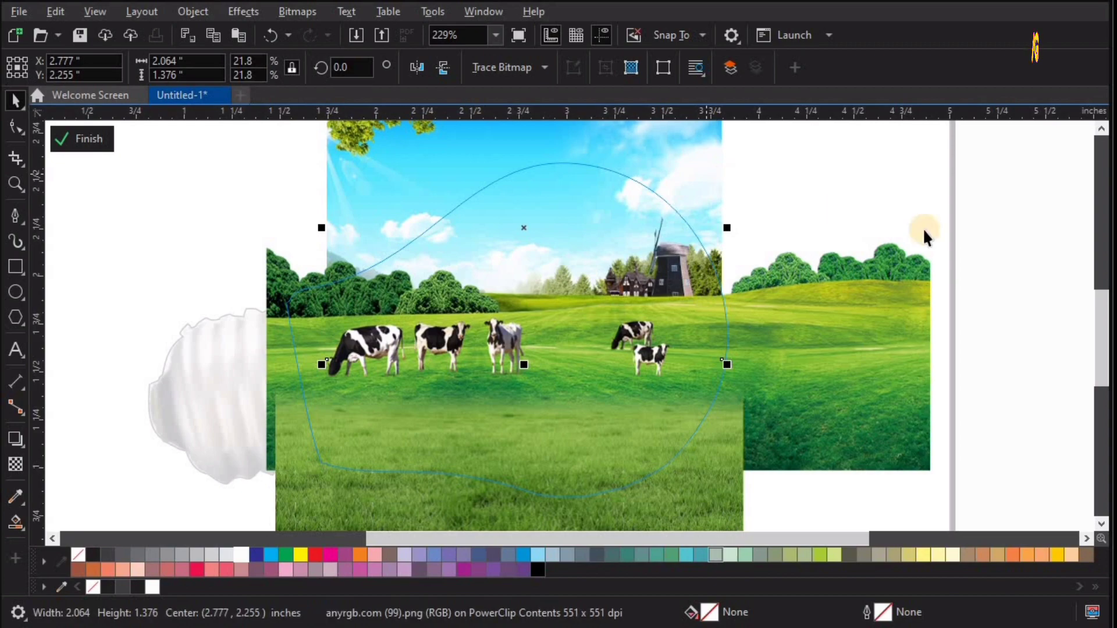
- Finish the PowerClip edit and set the bulb and metal base outlines to No Color
{"action": "left_click", "coordinate": [93, 138]}
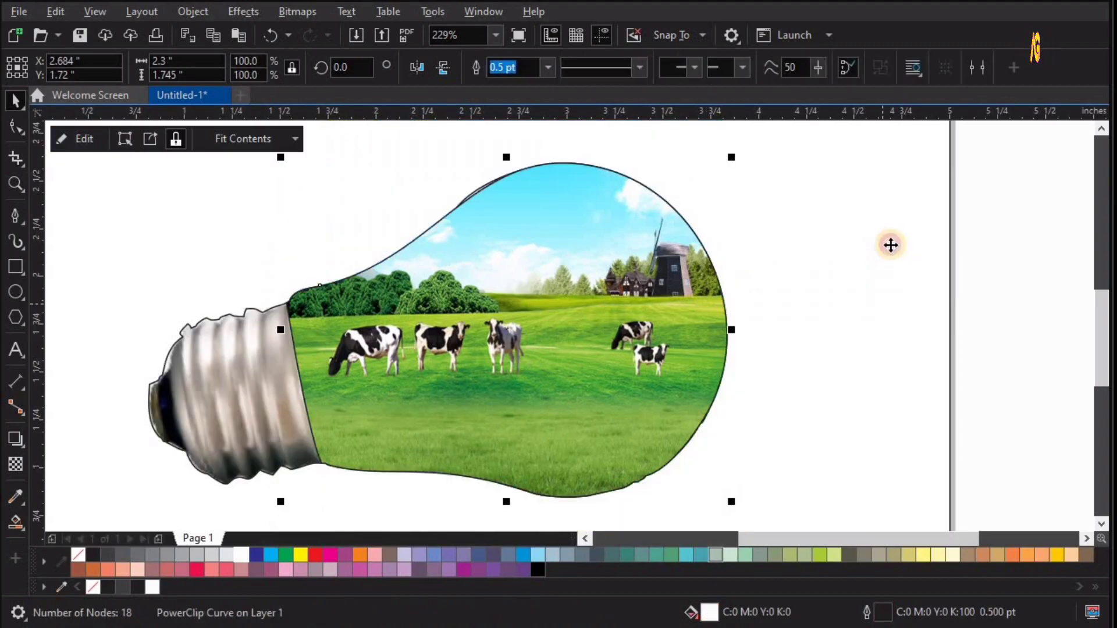
{"action": "left_click", "coordinate": [654, 351], "text": "shift"}
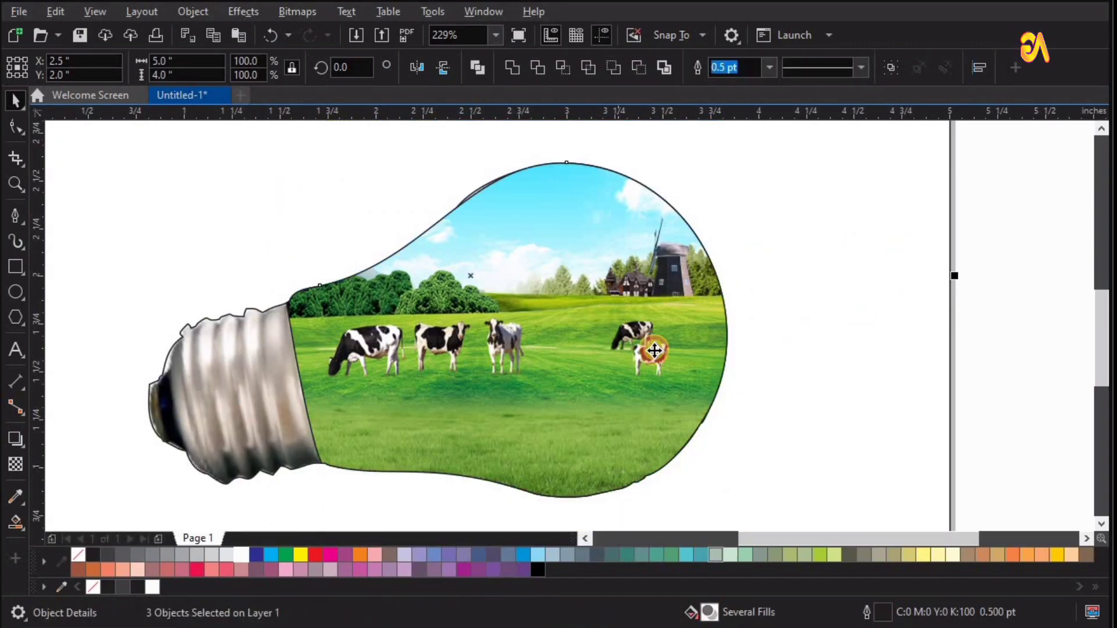
{"action": "left_click", "coordinate": [678, 319]}
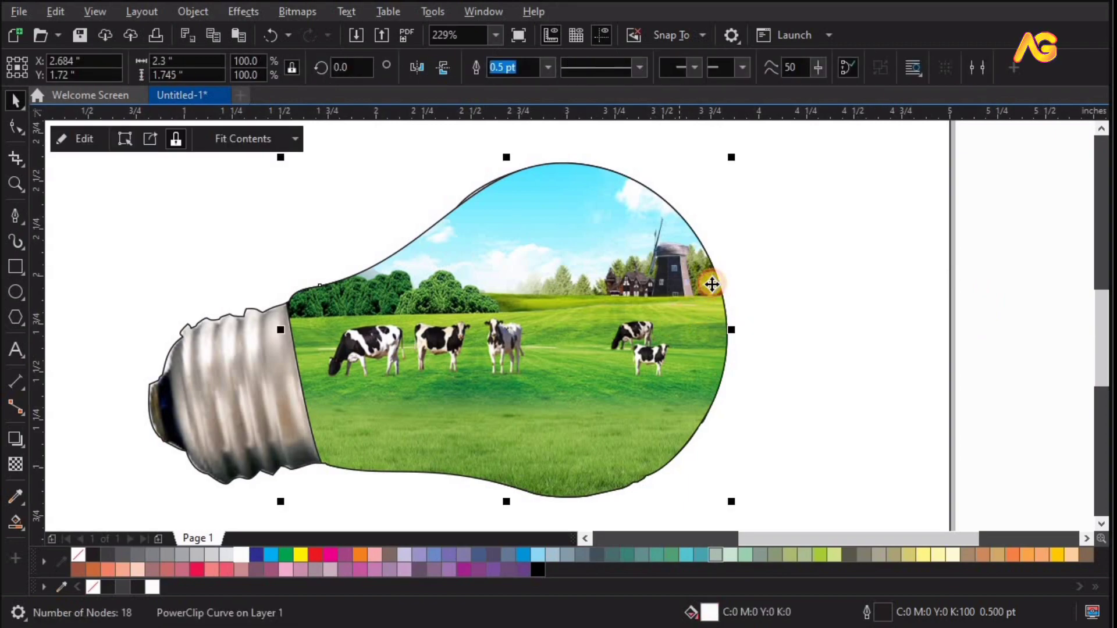
{"action": "left_click_drag", "start_coordinate": [711, 282], "coordinate": [747, 243]}
{"action": "key", "text": "ctrl+z"}
{"action": "left_click", "coordinate": [220, 424], "text": "shift"}
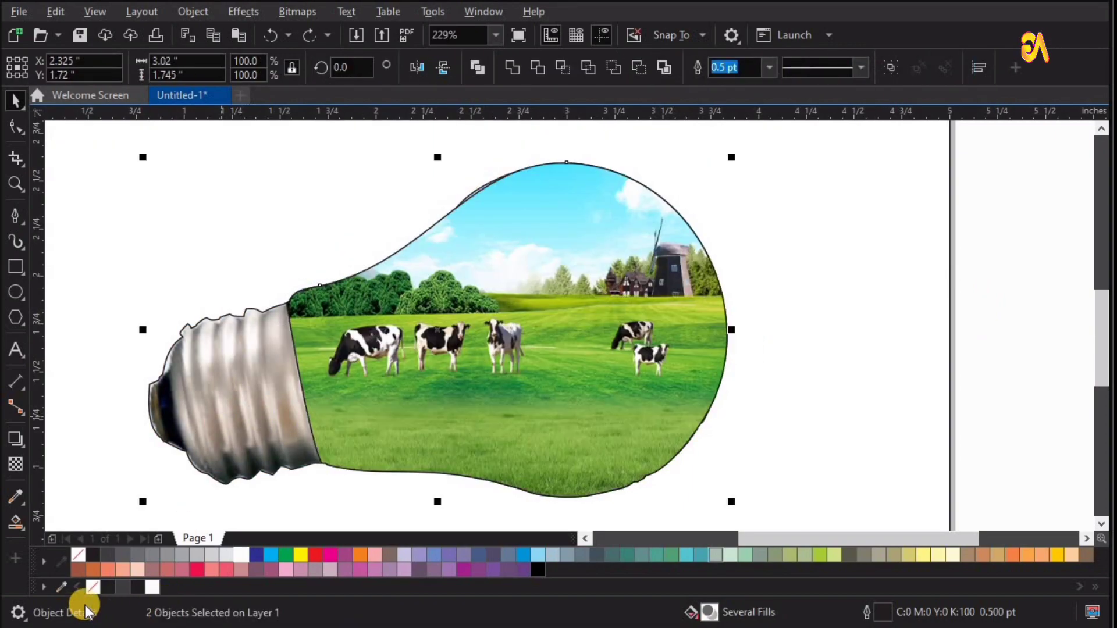
{"action": "right_click", "coordinate": [80, 555]}
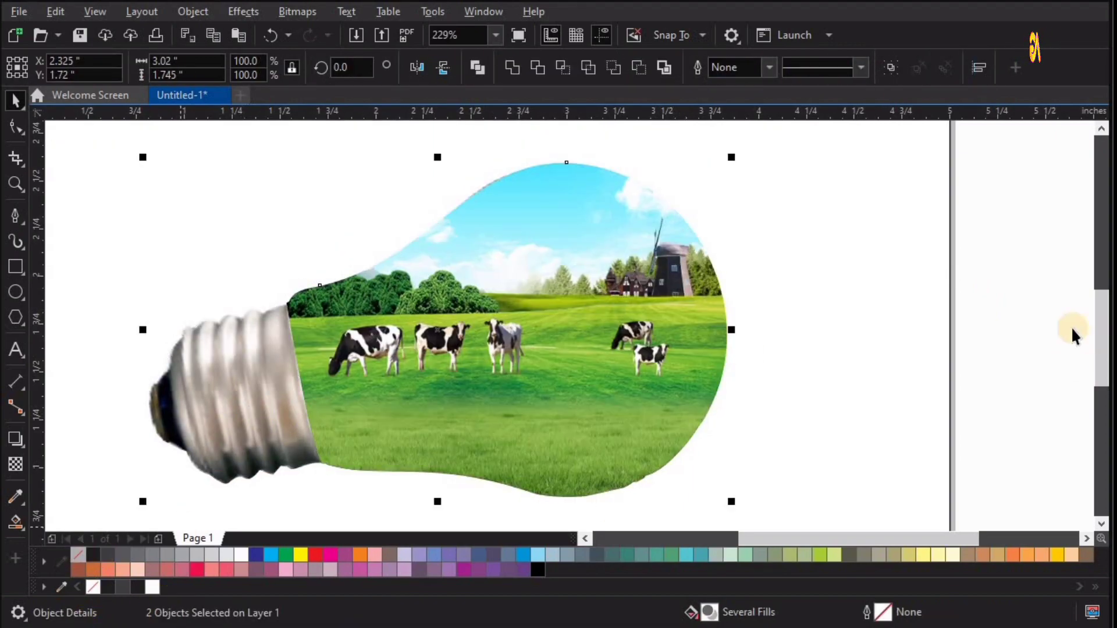
{"action": "left_click", "coordinate": [1013, 287]}
{"action": "key", "text": "shift+F4"}
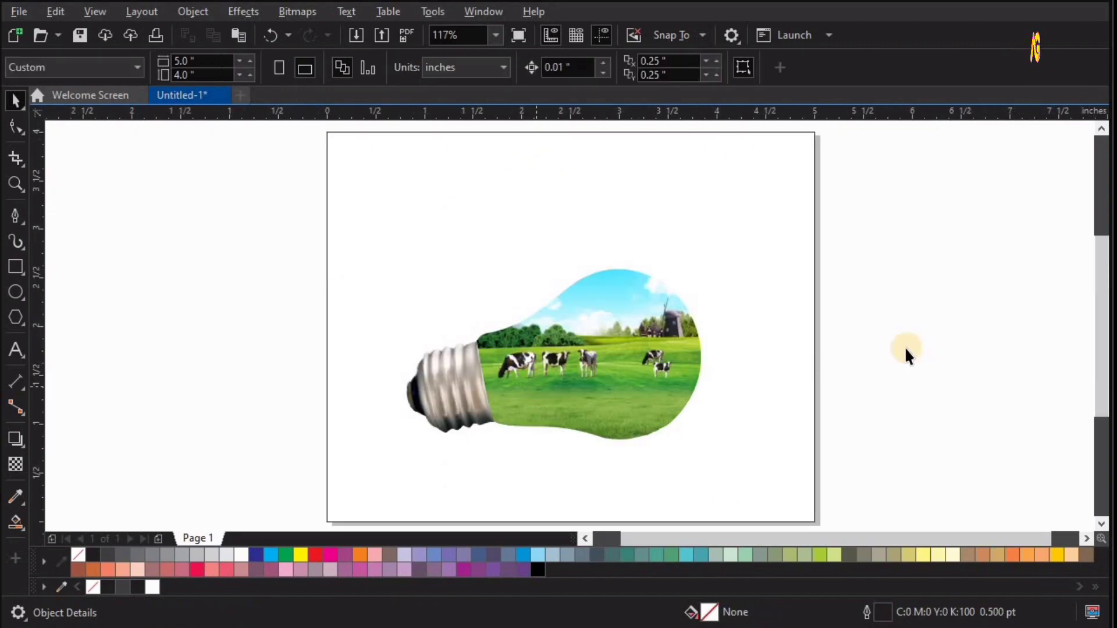
- Shrink the solar-panel picture and PowerClip it into the bulb's lower left, adjusting its position
{"action": "left_click_drag", "start_coordinate": [547, 230], "coordinate": [968, 413]}
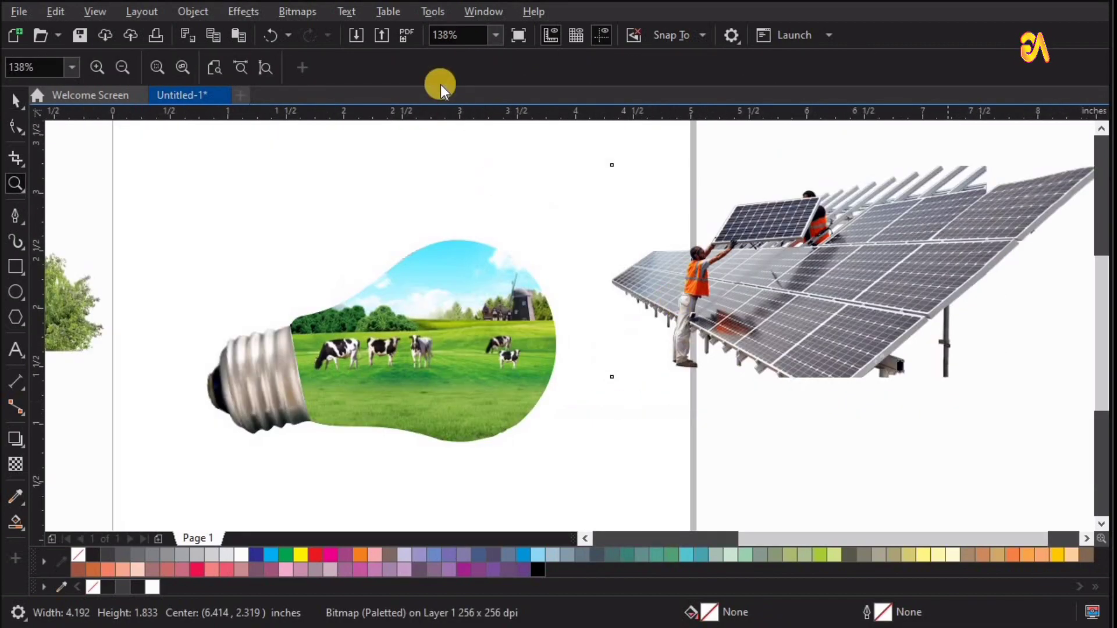
{"action": "key", "text": "space"}
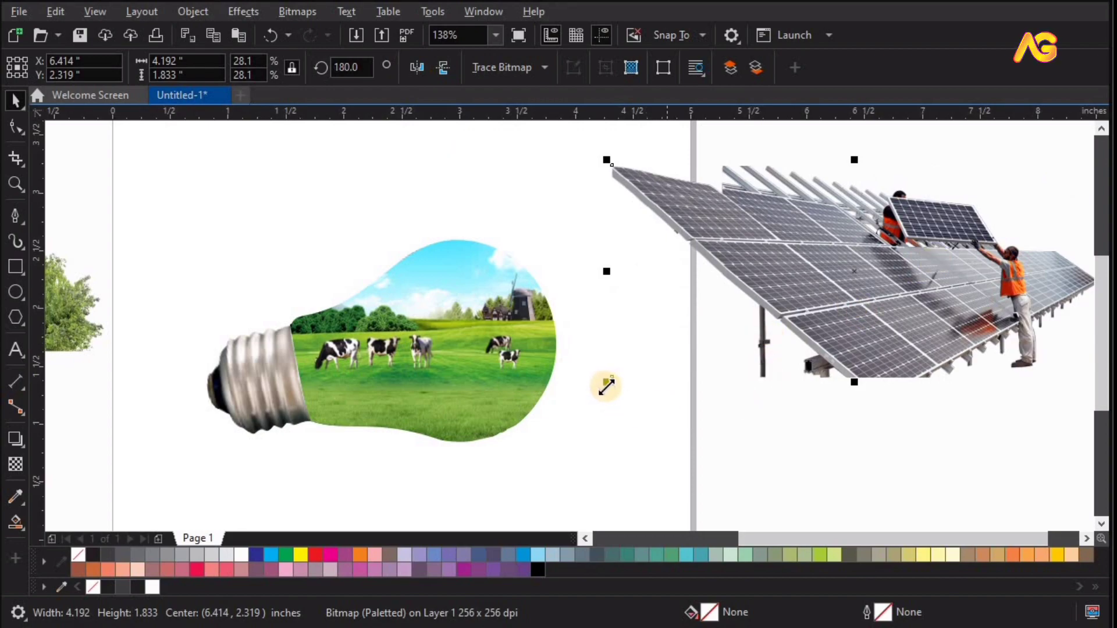
{"action": "mouse_move", "coordinate": [606, 385]}
{"action": "left_mouse_down", "text": "shift"}
{"action": "mouse_move", "coordinate": [750, 318]}
{"action": "mouse_move", "coordinate": [280, 416]}
{"action": "left_mouse_up", "text": "shift"}
{"action": "key", "text": "F2"}
{"action": "left_click_drag", "start_coordinate": [200, 299], "coordinate": [619, 499]}
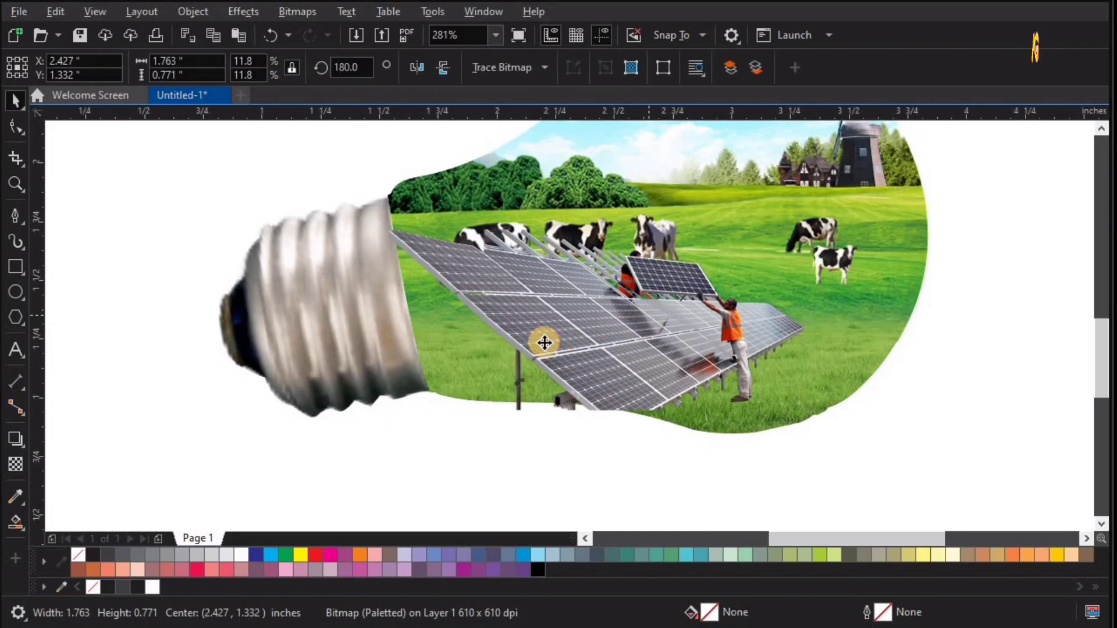
{"action": "left_click_drag", "start_coordinate": [544, 343], "coordinate": [524, 347]}
{"action": "key", "text": "ctrl+z"}
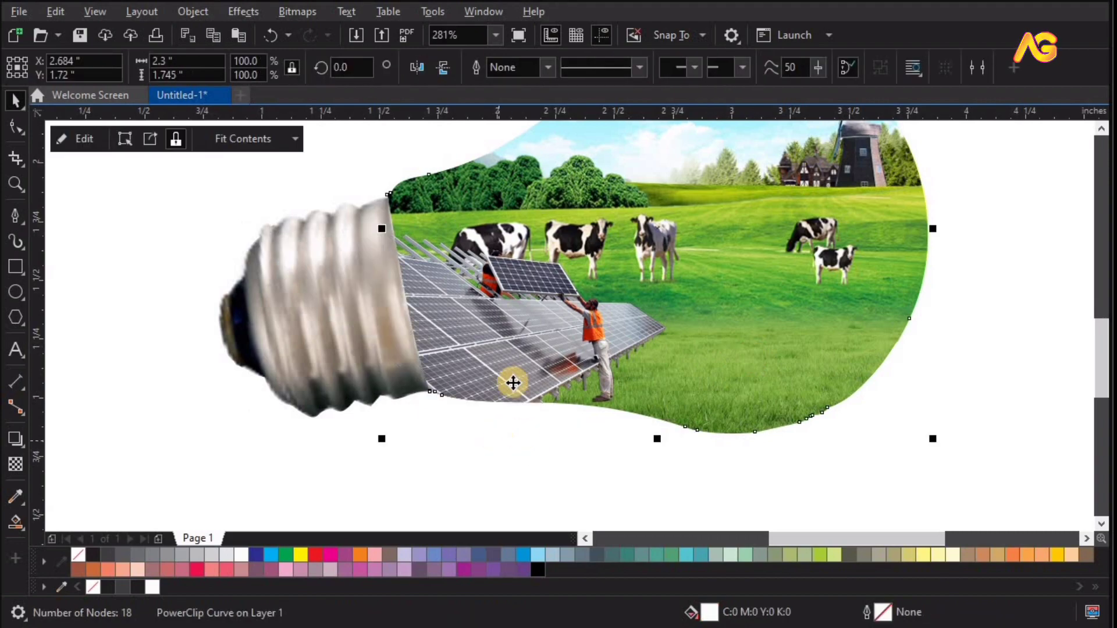
{"action": "double_click", "coordinate": [515, 375]}
{"action": "left_click_drag", "start_coordinate": [526, 364], "coordinate": [517, 363]}
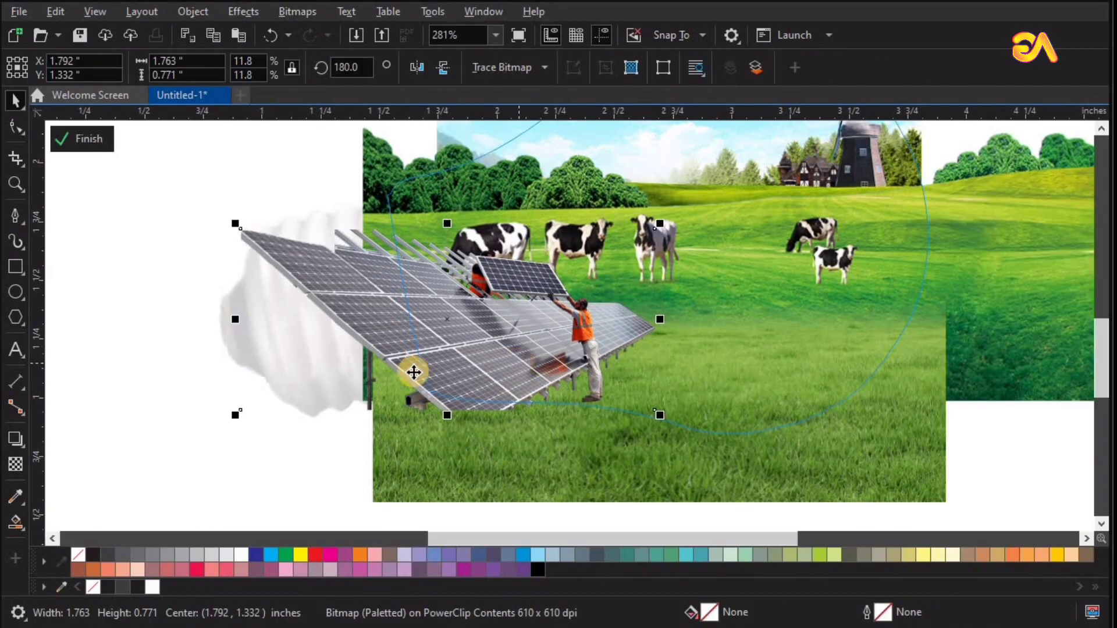
{"action": "left_click", "coordinate": [82, 139]}
- Resize the rooftop solar-panel picture and move it onto the bulb's lower right
{"action": "scroll", "coordinate": [392, 347], "scroll_direction": "down", "scroll_amount": 3}
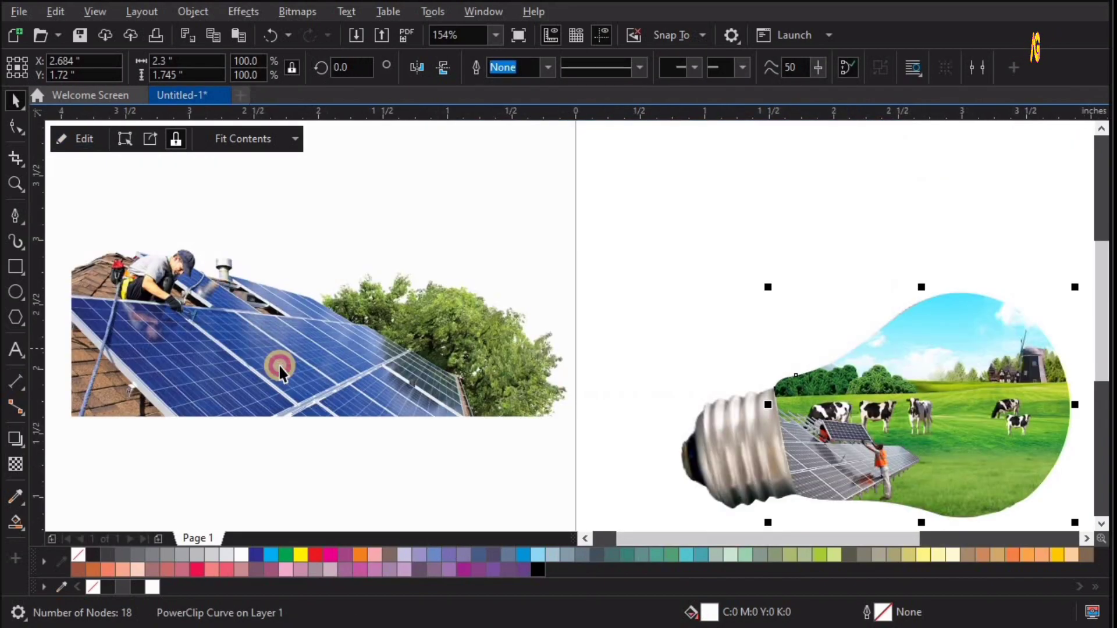
{"action": "left_click", "coordinate": [278, 364]}
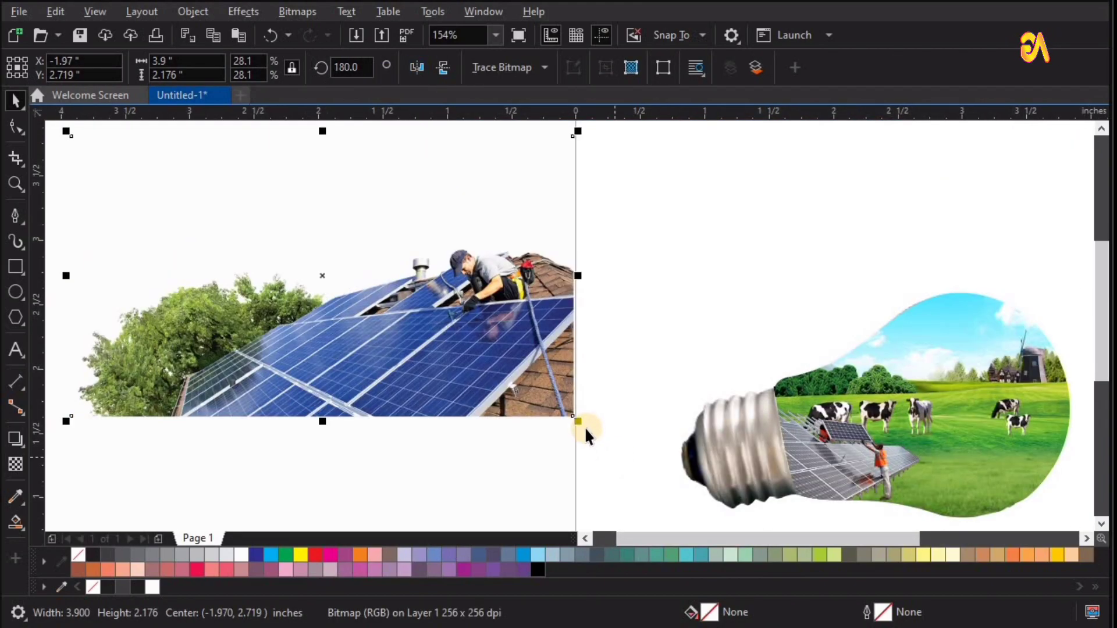
{"action": "left_click_drag", "start_coordinate": [569, 401], "coordinate": [448, 347]}
{"action": "left_click_drag", "start_coordinate": [321, 305], "coordinate": [779, 387]}
{"action": "scroll", "coordinate": [806, 257], "scroll_direction": "up", "scroll_amount": 3}
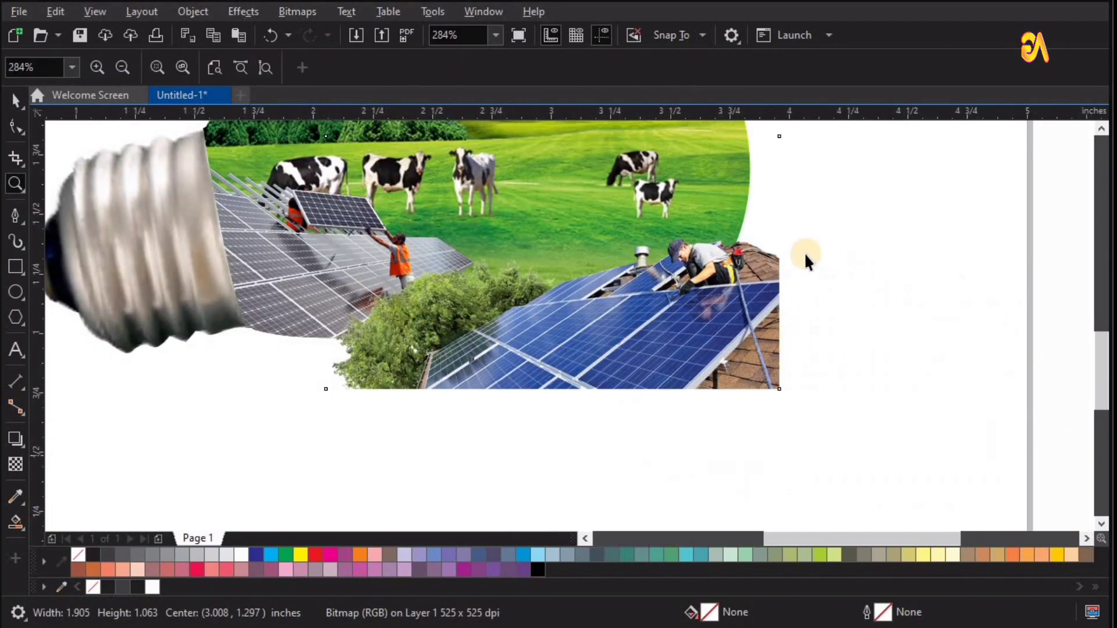
{"action": "key", "text": "z"}
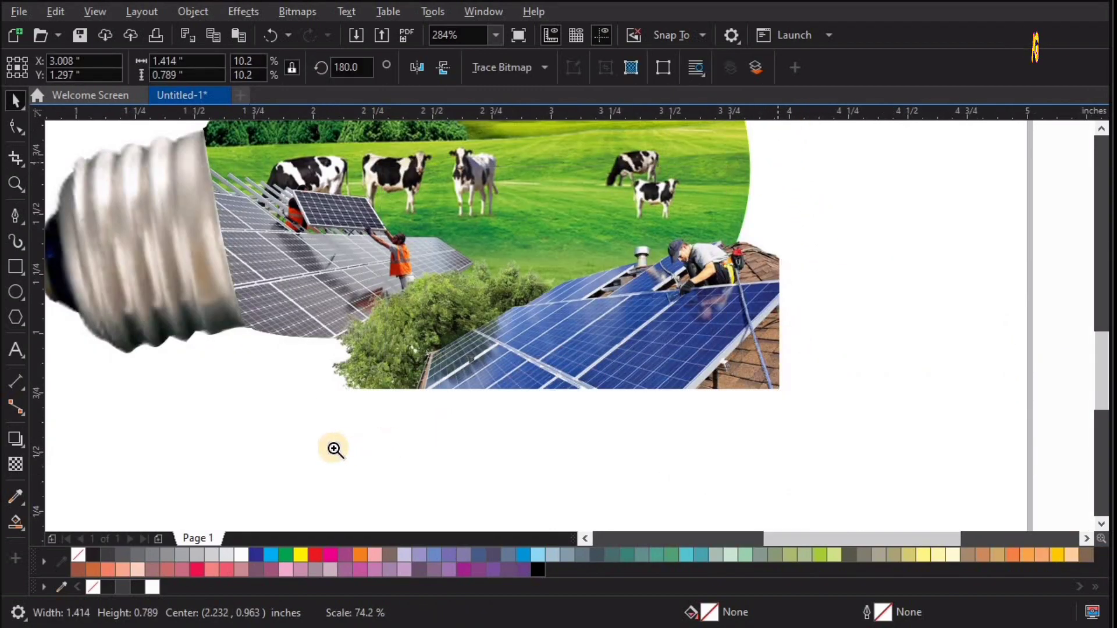
{"action": "left_click_drag", "start_coordinate": [939, 130], "coordinate": [335, 449]}
{"action": "key", "text": "space"}
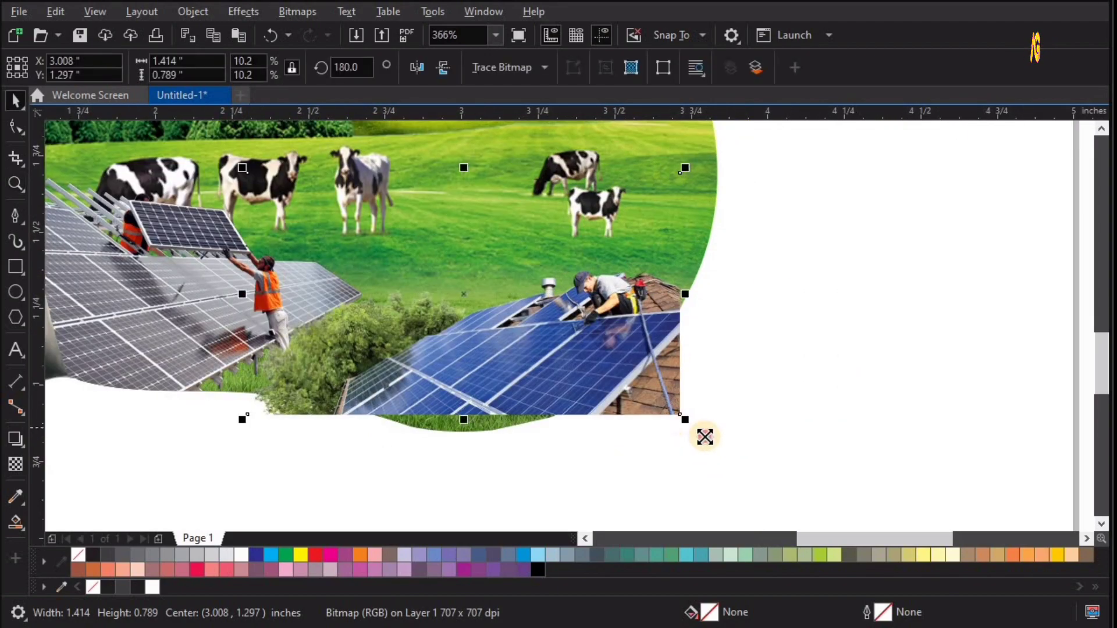
{"action": "left_click_drag", "start_coordinate": [689, 424], "coordinate": [728, 447]}
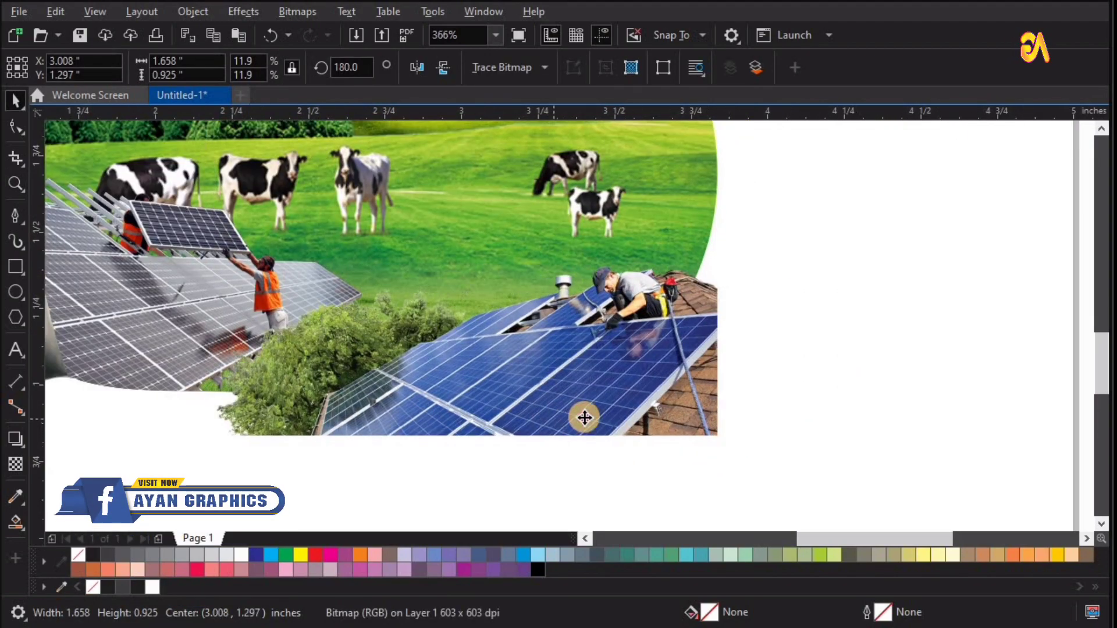
{"action": "left_click_drag", "start_coordinate": [554, 419], "coordinate": [582, 419]}
- Fade the solar-panel photo's left edge into the grass with a linear transparency
{"action": "left_click", "coordinate": [13, 464]}
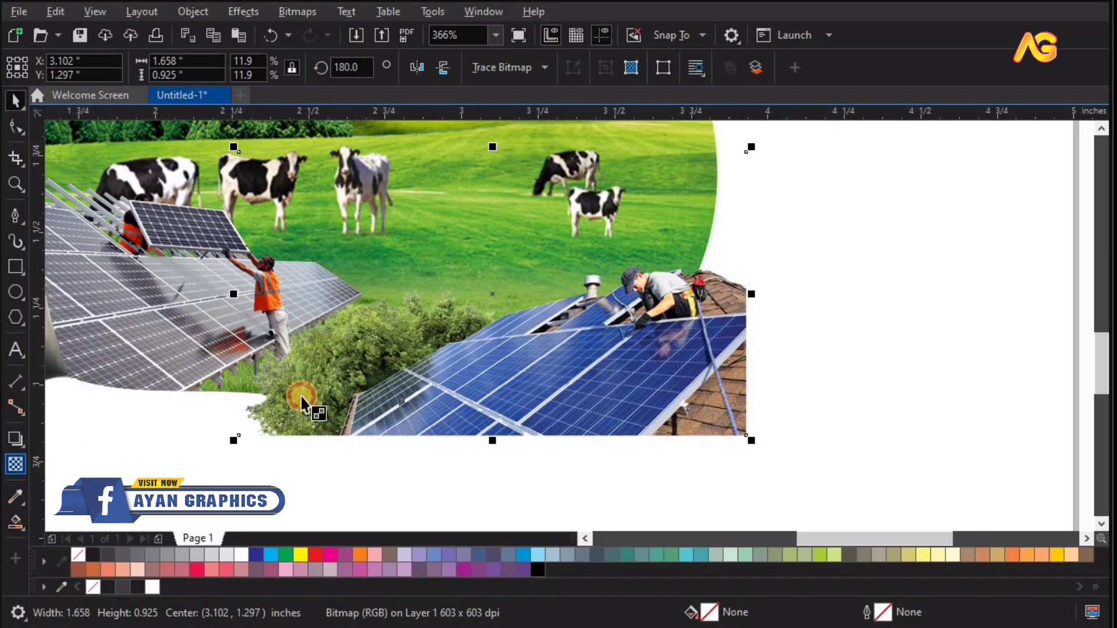
{"action": "mouse_move", "coordinate": [421, 375]}
{"action": "left_mouse_down"}
{"action": "mouse_move", "coordinate": [373, 375]}
{"action": "mouse_move", "coordinate": [420, 366]}
{"action": "mouse_move", "coordinate": [399, 363]}
{"action": "left_mouse_up"}
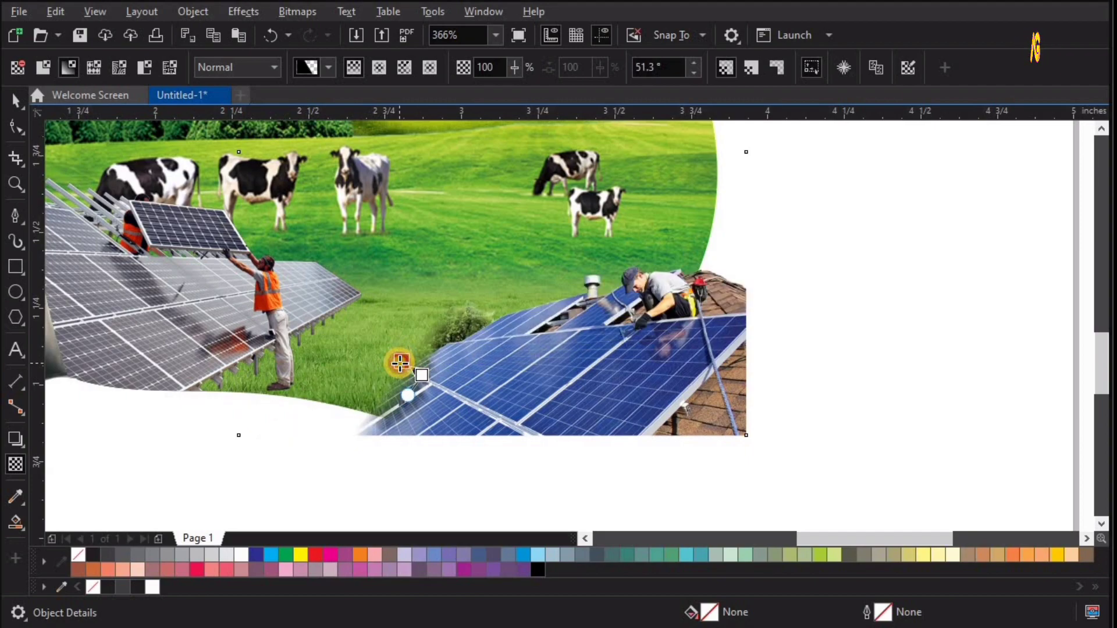
{"action": "left_click", "coordinate": [400, 364]}
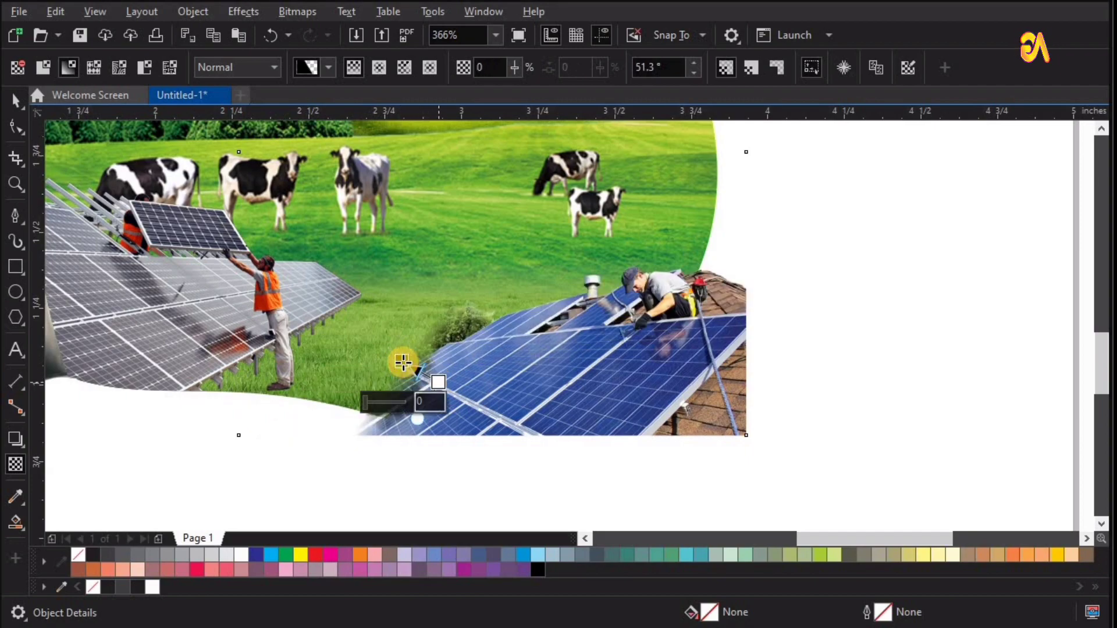
{"action": "left_click_drag", "start_coordinate": [402, 363], "coordinate": [421, 370]}
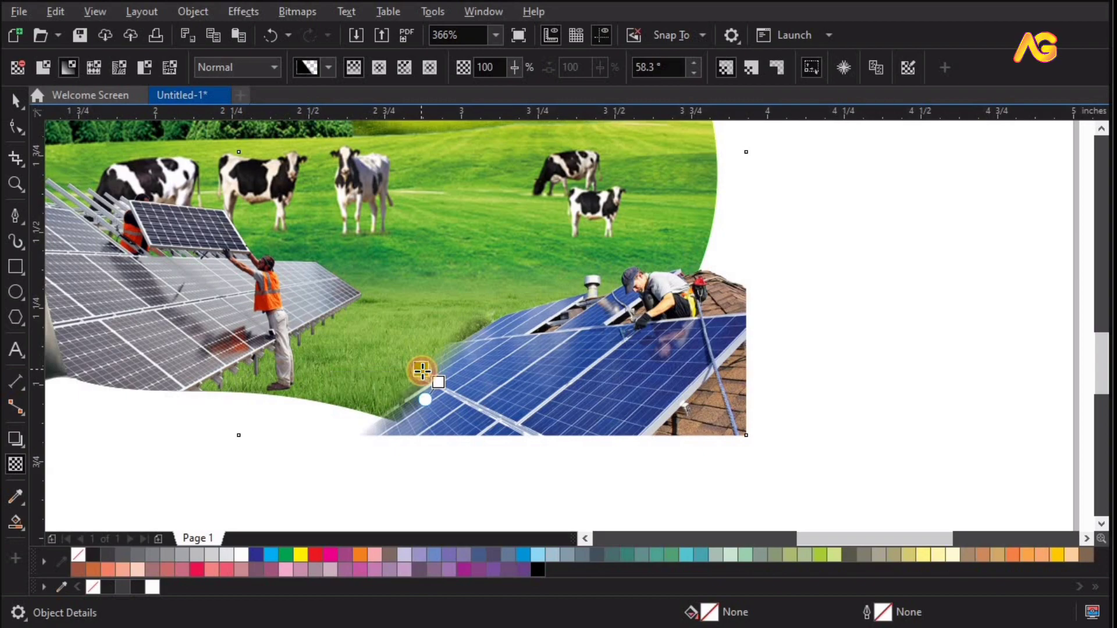
{"action": "left_click_drag", "start_coordinate": [422, 371], "coordinate": [427, 368]}
{"action": "key", "text": "space"}
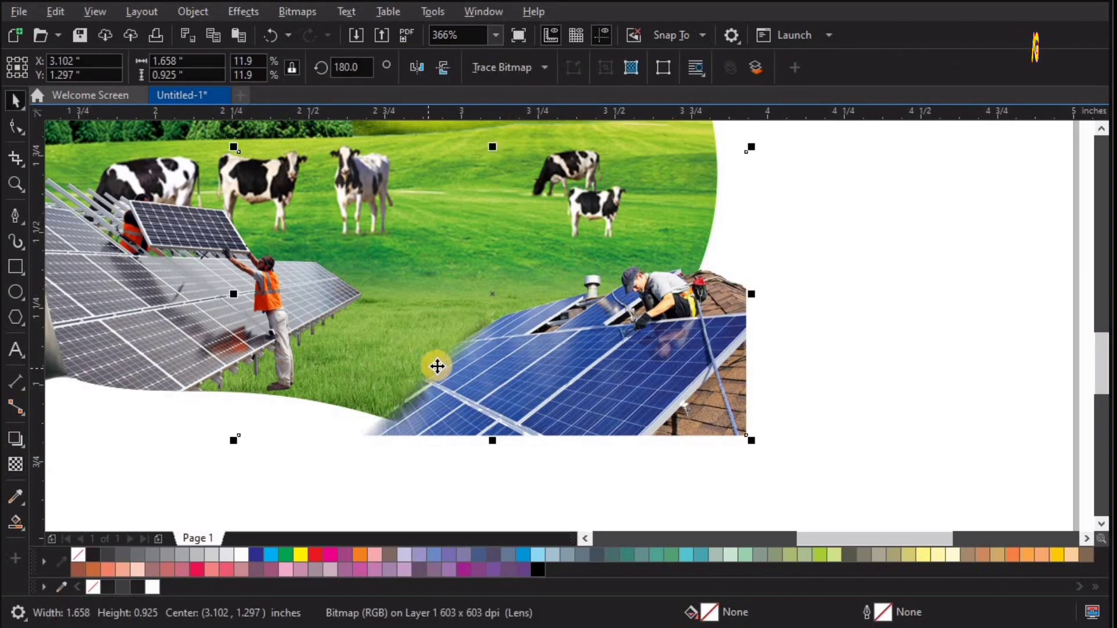
{"action": "scroll", "coordinate": [437, 366], "scroll_direction": "down", "scroll_amount": 3}
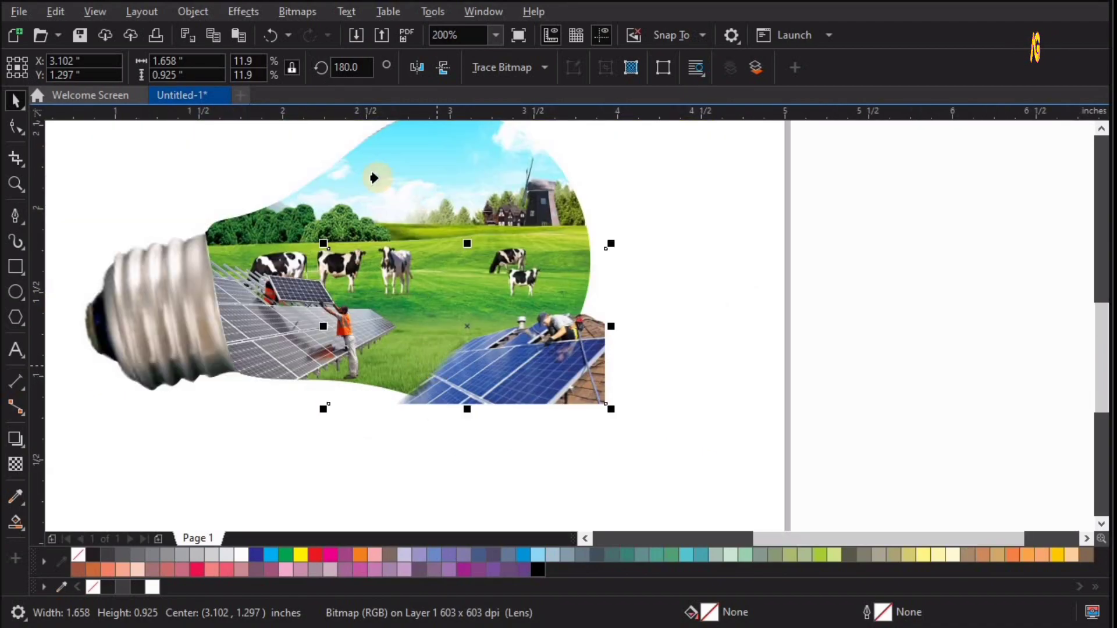
- Bring the wind turbine picture into the bulb, scale it and position it in the pasture
{"action": "left_click", "coordinate": [554, 356]}
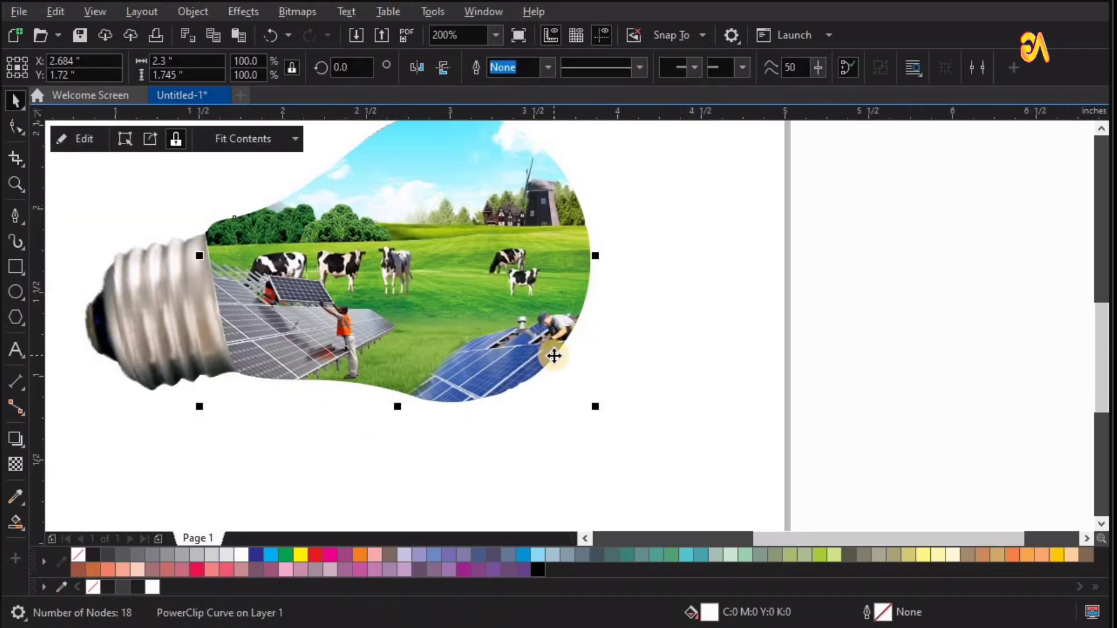
{"action": "scroll", "coordinate": [554, 355], "scroll_direction": "up", "scroll_amount": 1}
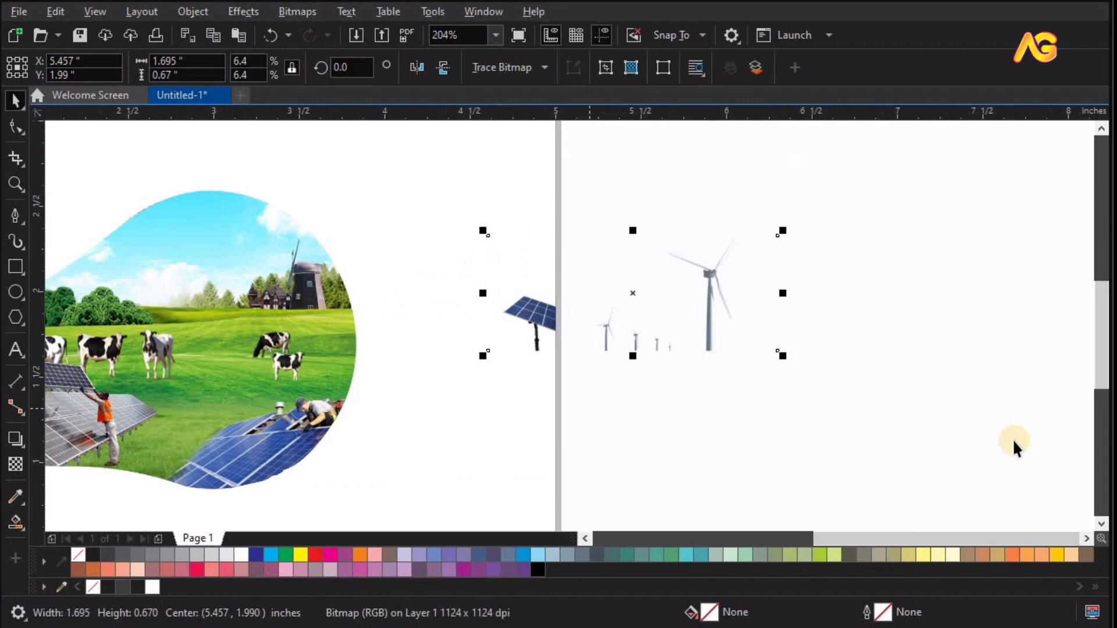
{"action": "scroll", "coordinate": [845, 292], "scroll_direction": "up", "scroll_amount": 1}
{"action": "left_click_drag", "start_coordinate": [588, 341], "coordinate": [364, 324]}
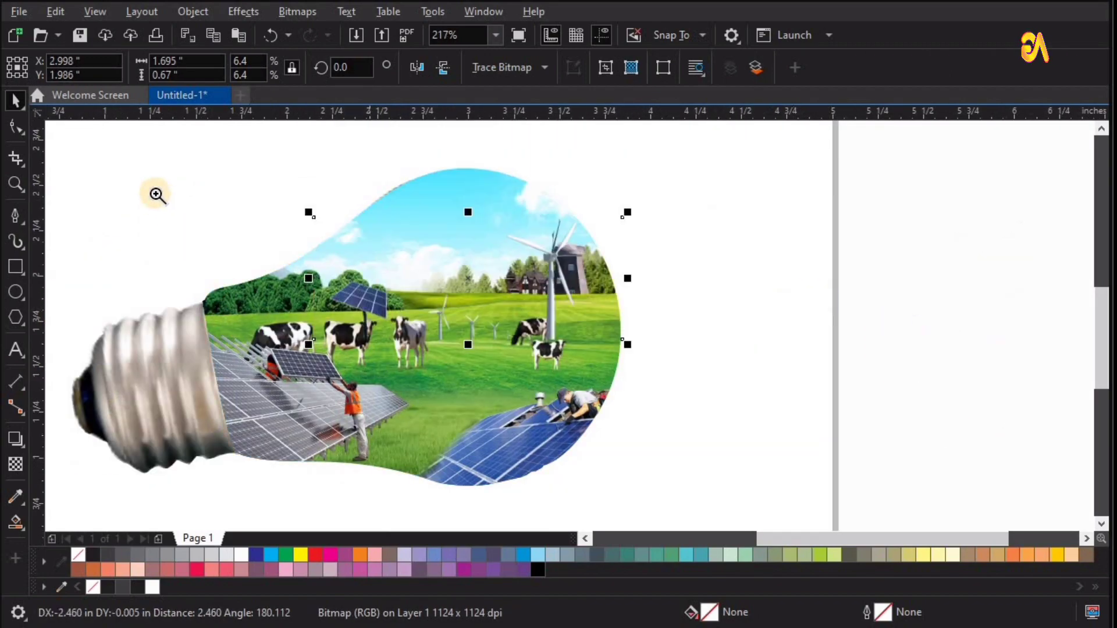
{"action": "key", "text": "z"}
{"action": "left_click", "coordinate": [678, 419]}
{"action": "key", "text": "space"}
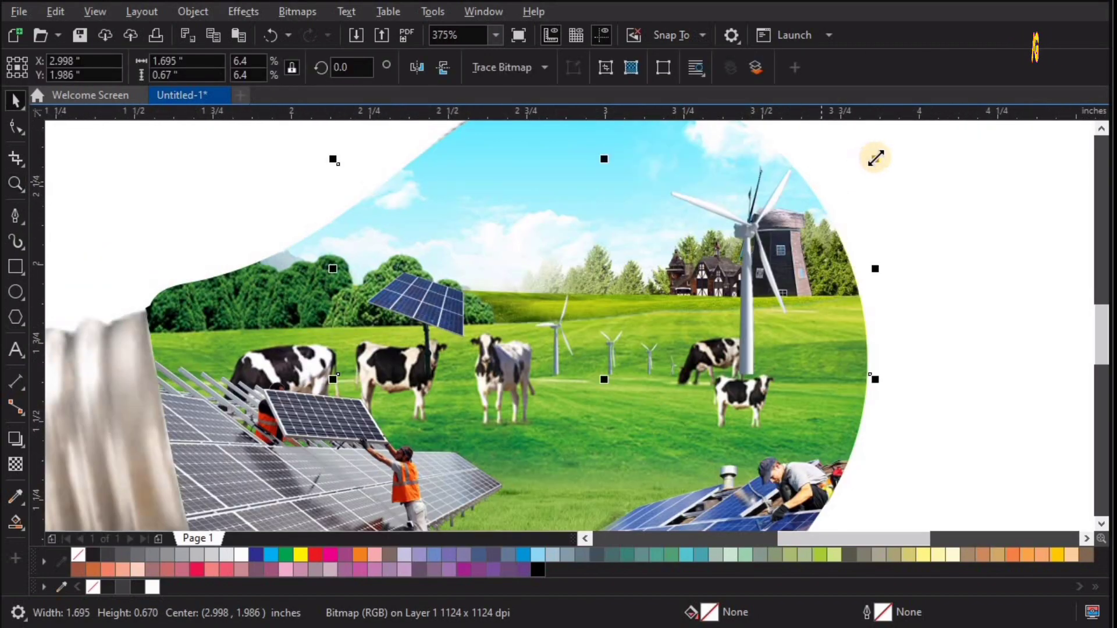
{"action": "left_click_drag", "start_coordinate": [861, 181], "coordinate": [815, 182]}
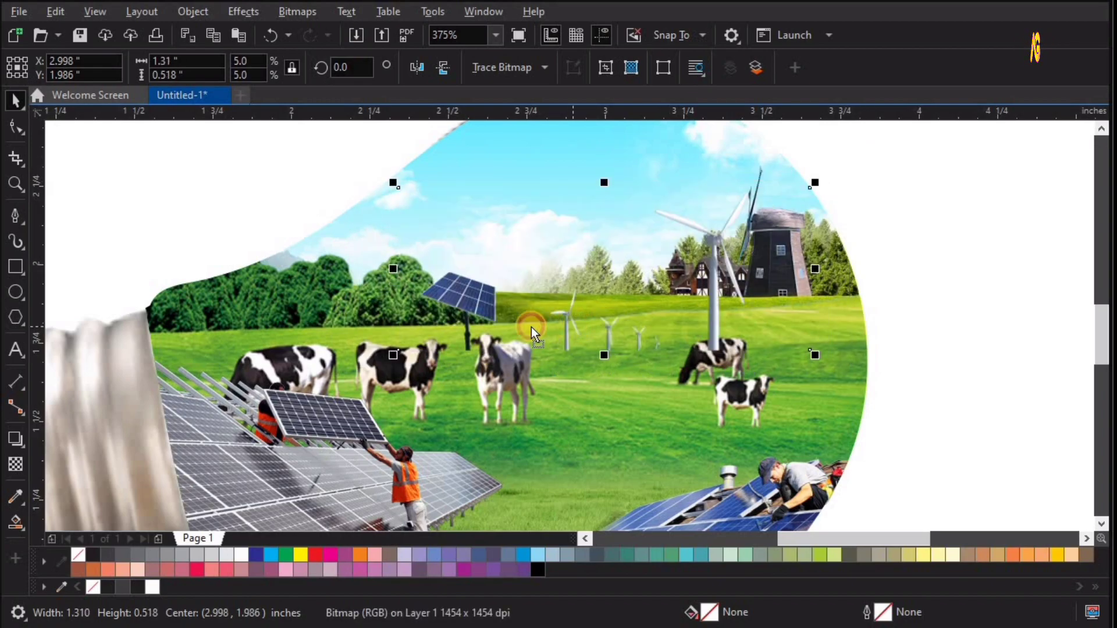
{"action": "left_click_drag", "start_coordinate": [532, 330], "coordinate": [448, 319]}
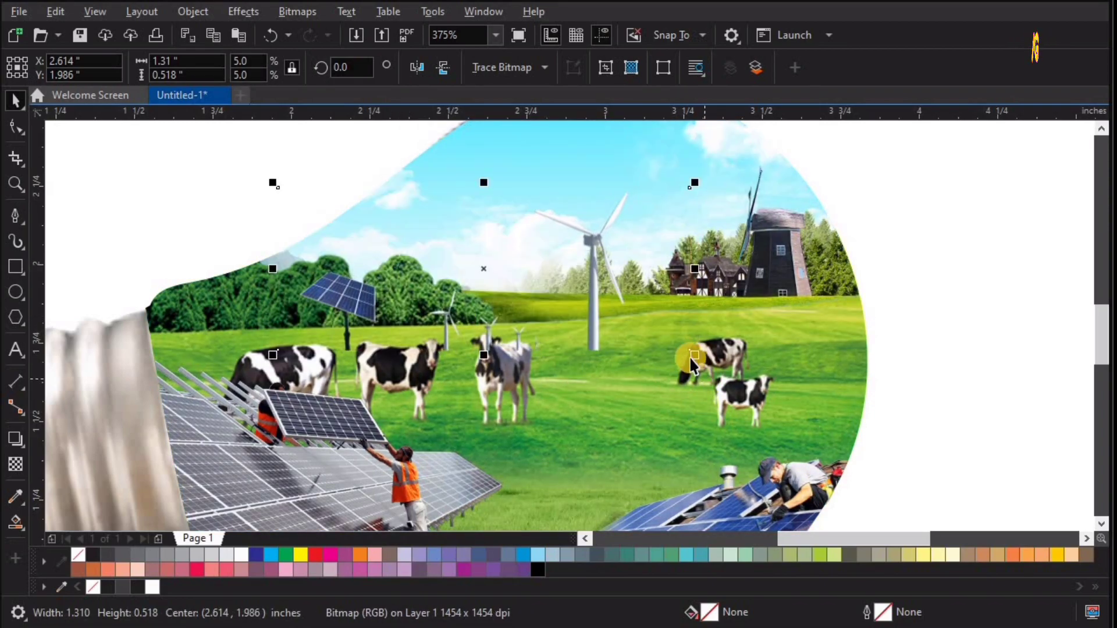
{"action": "left_click_drag", "start_coordinate": [696, 359], "coordinate": [721, 369]}
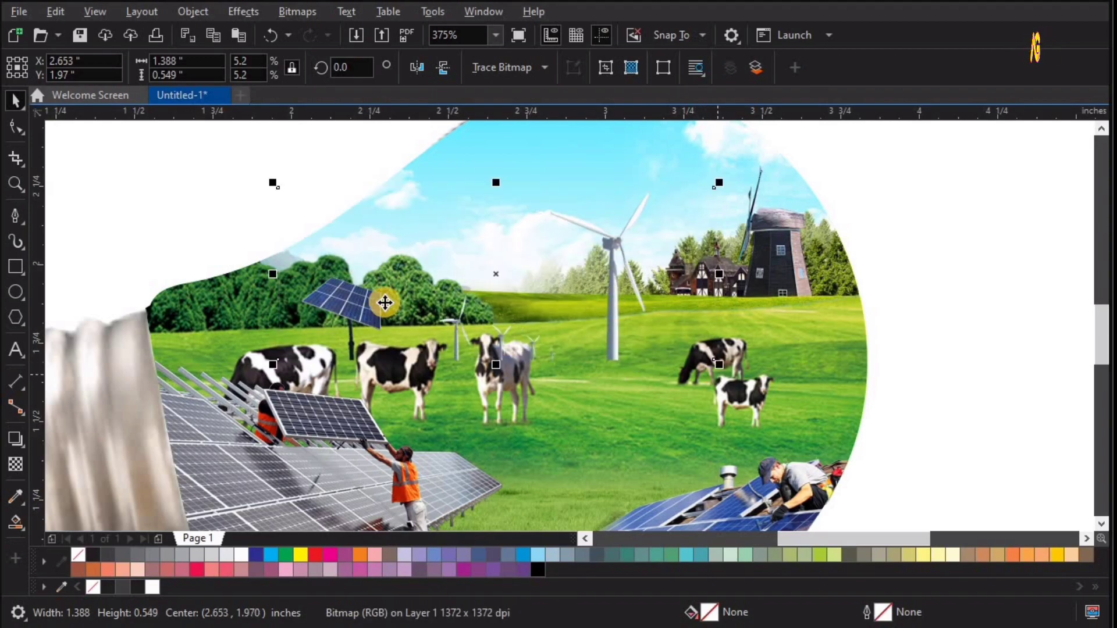
{"action": "left_click_drag", "start_coordinate": [368, 307], "coordinate": [373, 300]}
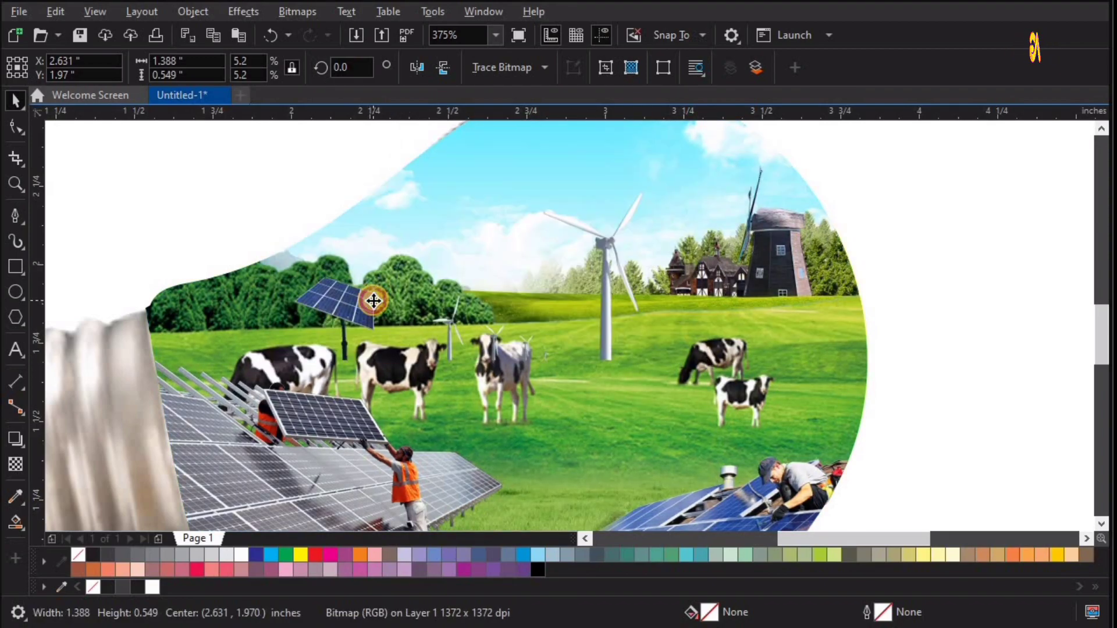
- Fade the bottom of the wind turbines into the grass with transparency
{"action": "left_click", "coordinate": [538, 394]}
{"action": "left_click_drag", "start_coordinate": [450, 365], "coordinate": [451, 366]}
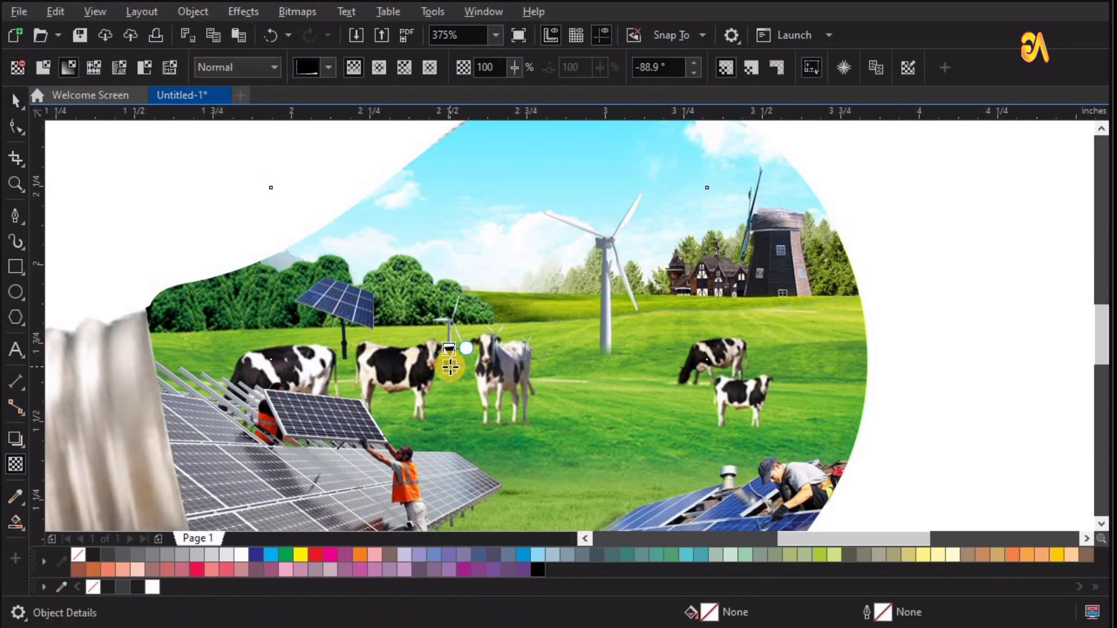
{"action": "key", "text": "space"}
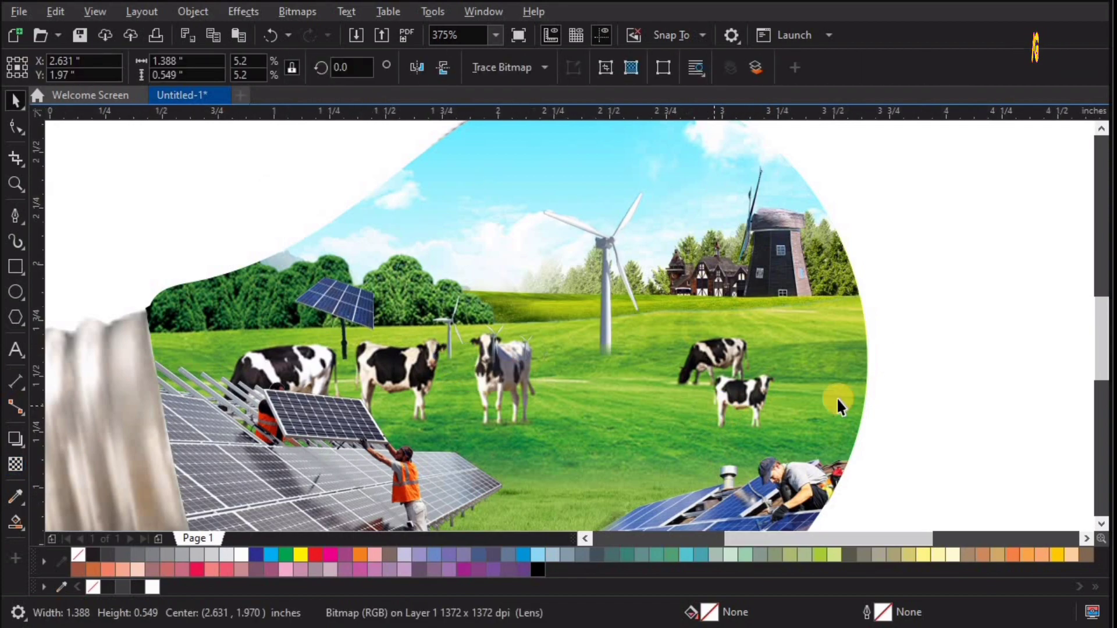
{"action": "scroll", "coordinate": [836, 396], "scroll_direction": "down", "scroll_amount": 1}
{"action": "left_click", "coordinate": [940, 269]}
{"action": "scroll", "coordinate": [739, 282], "scroll_direction": "down", "scroll_amount": 2}
- Shrink the light-streak picture and move it over the bulb's sky
{"action": "left_click_drag", "start_coordinate": [673, 276], "coordinate": [613, 284]}
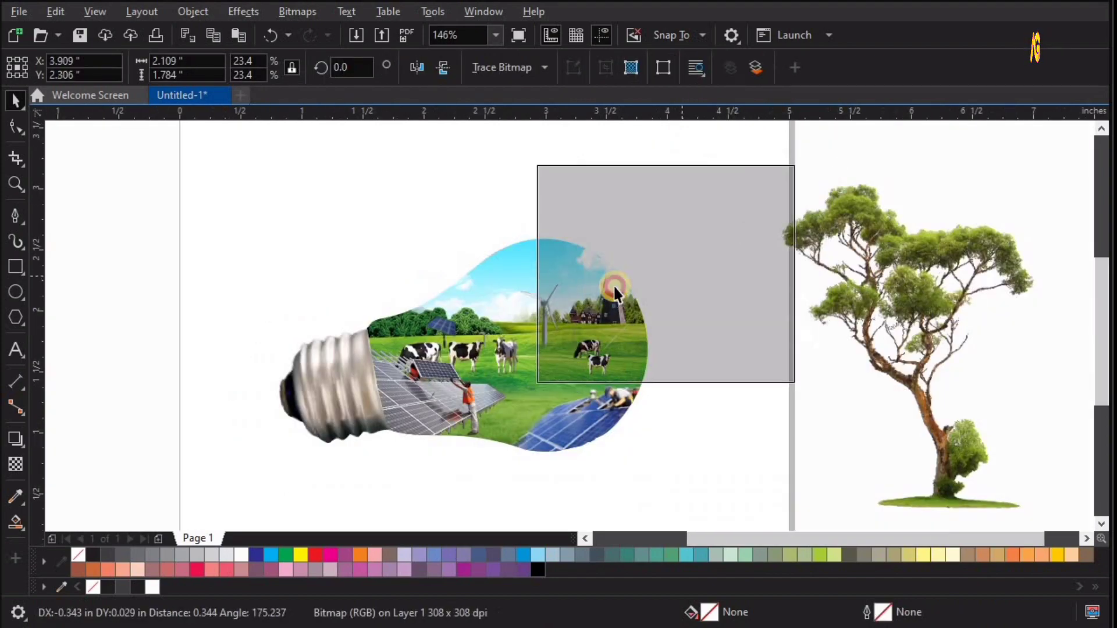
{"action": "key", "text": "z"}
{"action": "left_click", "coordinate": [767, 410]}
{"action": "key", "text": "space"}
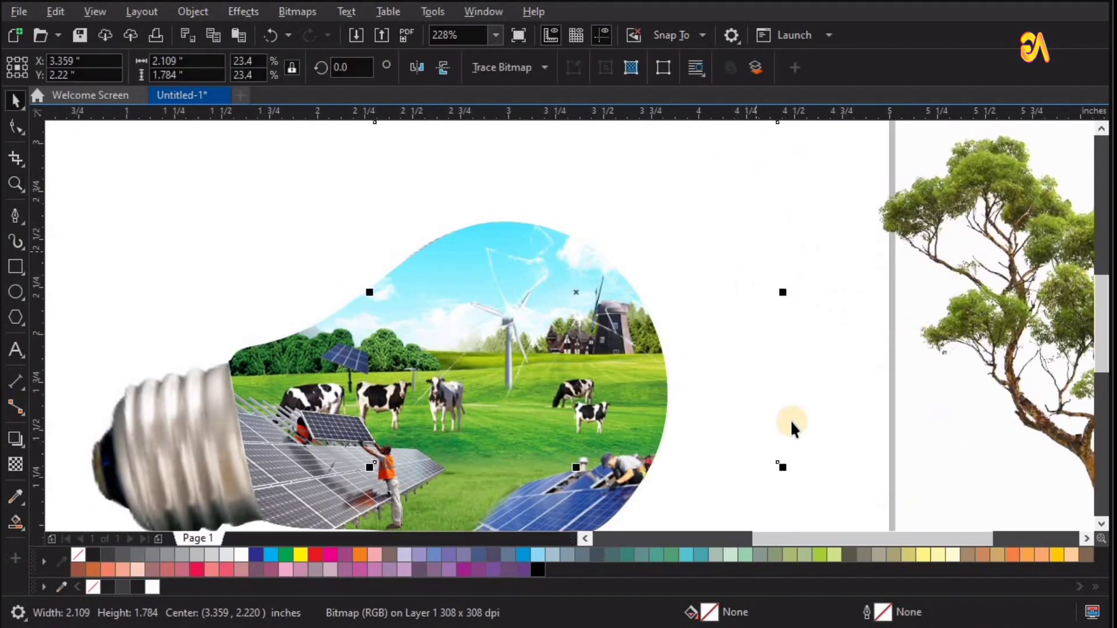
{"action": "left_click_drag", "start_coordinate": [779, 466], "coordinate": [717, 439]}
{"action": "key", "text": "z"}
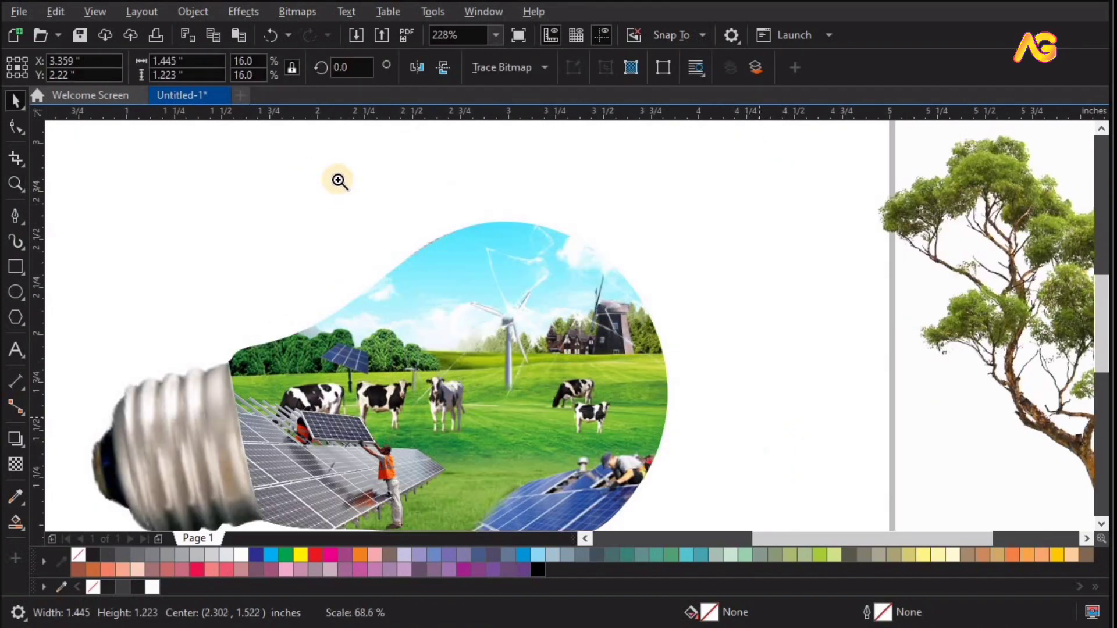
{"action": "left_click", "coordinate": [601, 336]}
{"action": "key", "text": "space"}
{"action": "left_click_drag", "start_coordinate": [596, 355], "coordinate": [609, 354]}
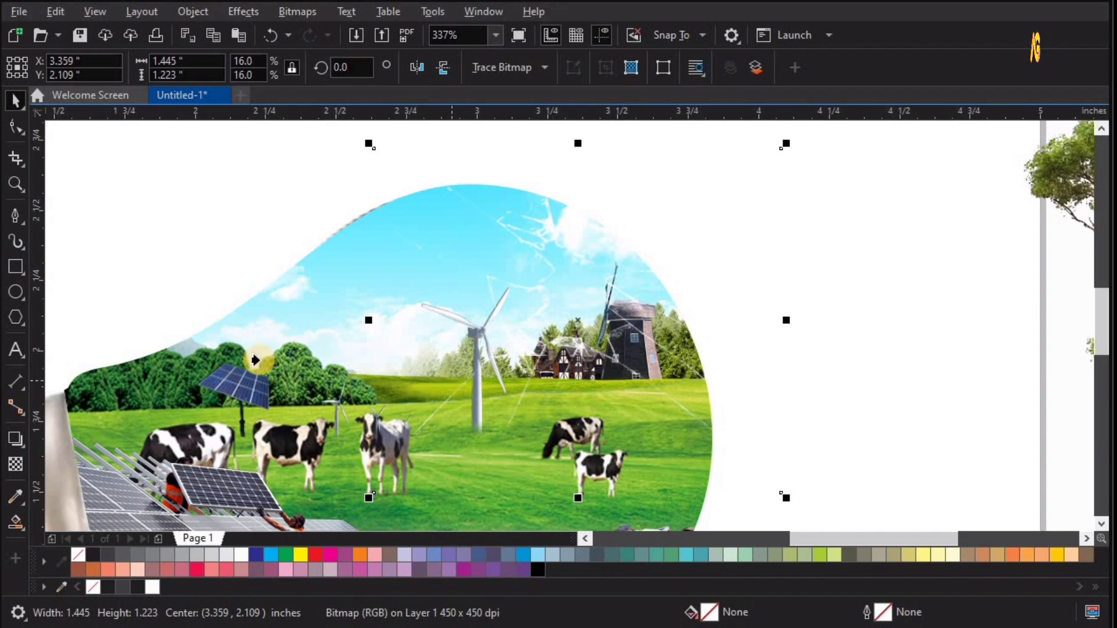
- Place the light streaks inside the bulb, retrying after an error
{"action": "left_click", "coordinate": [256, 357]}
{"action": "left_click", "coordinate": [559, 372]}
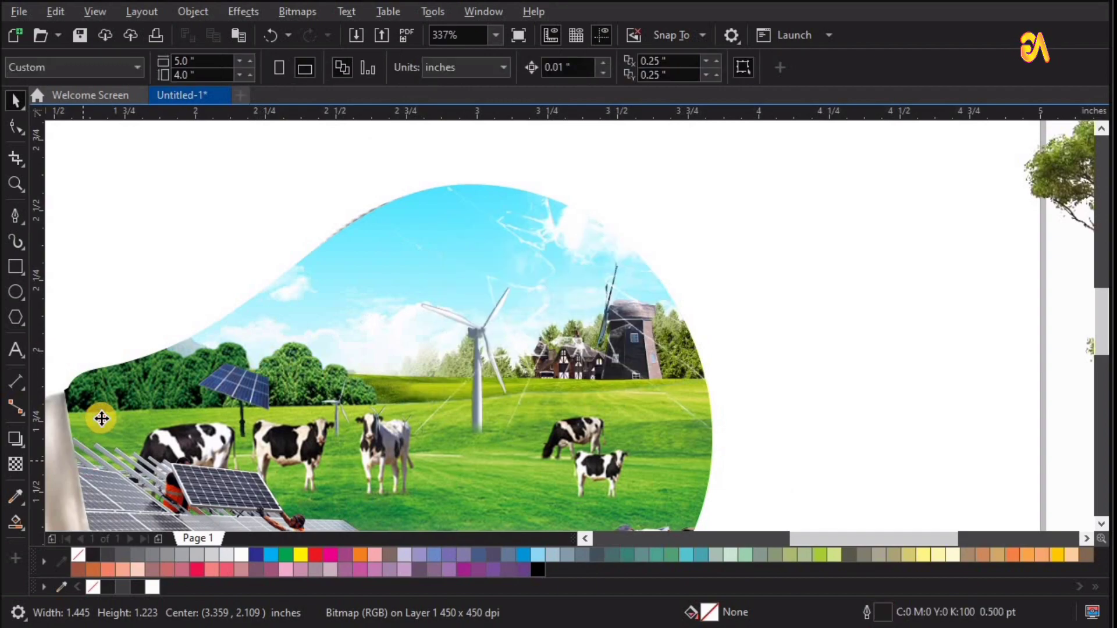
{"action": "left_click", "coordinate": [100, 416]}
{"action": "left_click", "coordinate": [938, 331]}
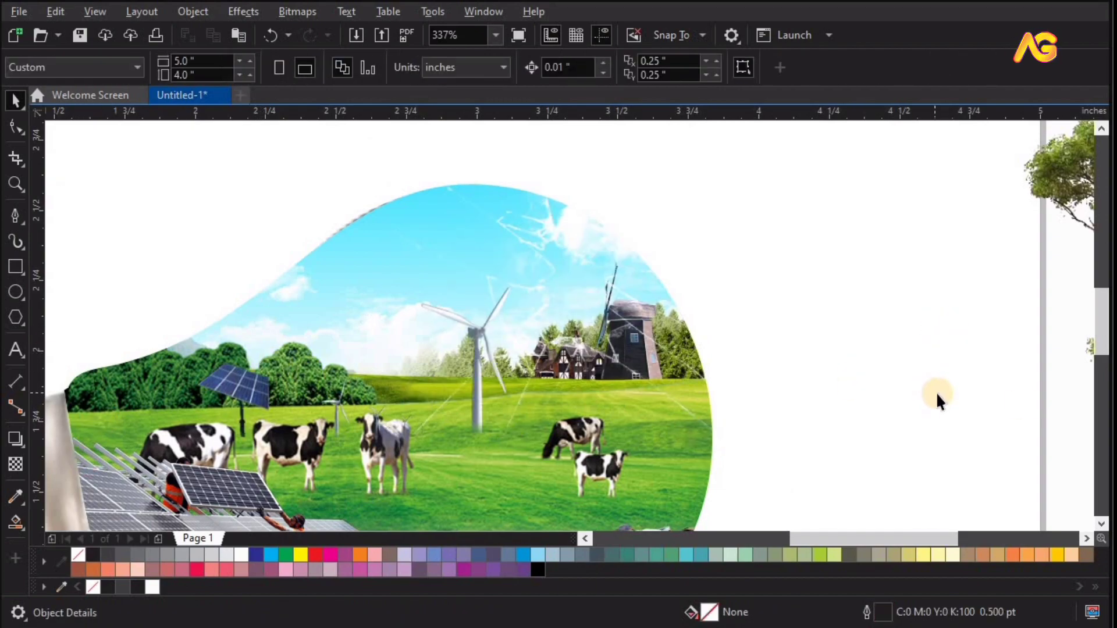
{"action": "scroll", "coordinate": [933, 392], "scroll_direction": "down", "scroll_amount": 3}
- Move the tree picture next to the bulb and shrink it
{"action": "left_click_drag", "start_coordinate": [833, 326], "coordinate": [630, 251]}
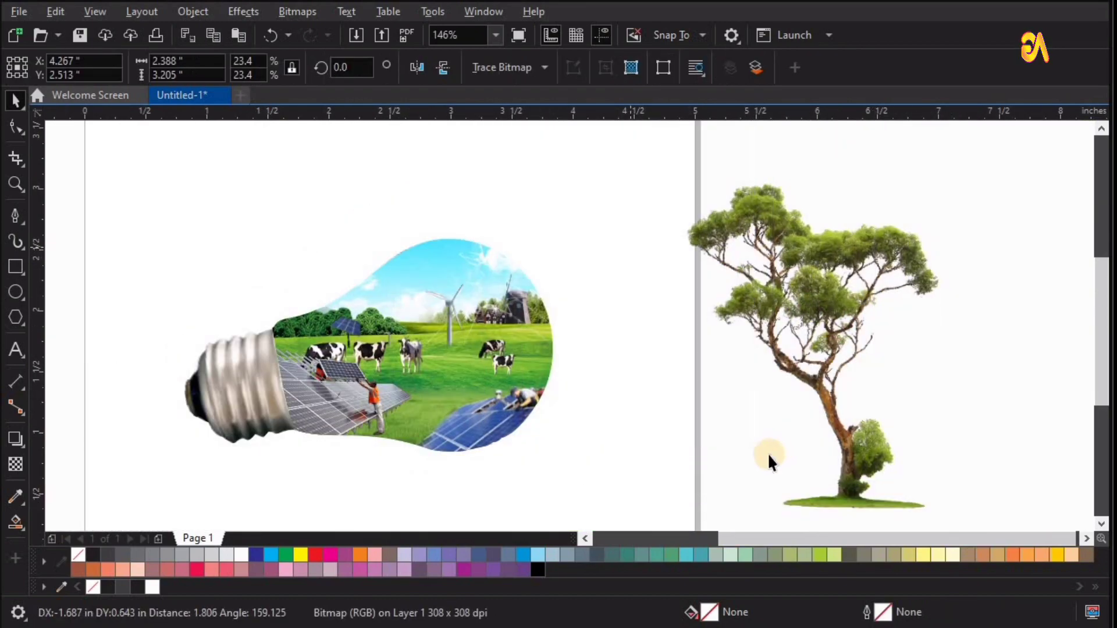
{"action": "mouse_move", "coordinate": [724, 380]}
{"action": "left_mouse_down"}
{"action": "mouse_move", "coordinate": [693, 362]}
{"action": "mouse_move", "coordinate": [509, 388]}
{"action": "left_mouse_up"}
{"action": "key", "text": "z"}
{"action": "scroll", "coordinate": [683, 396], "scroll_direction": "up", "scroll_amount": 1}
{"action": "key", "text": "space"}
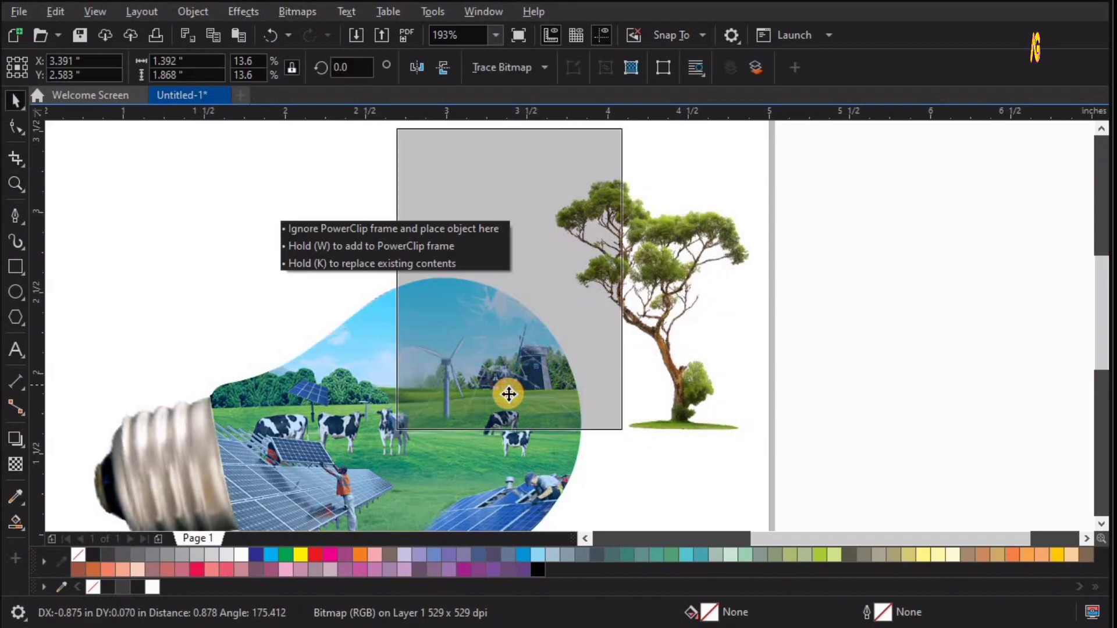
- Enlarge the tree and set its base on top of the bulb
{"action": "left_click_drag", "start_coordinate": [286, 163], "coordinate": [740, 501]}
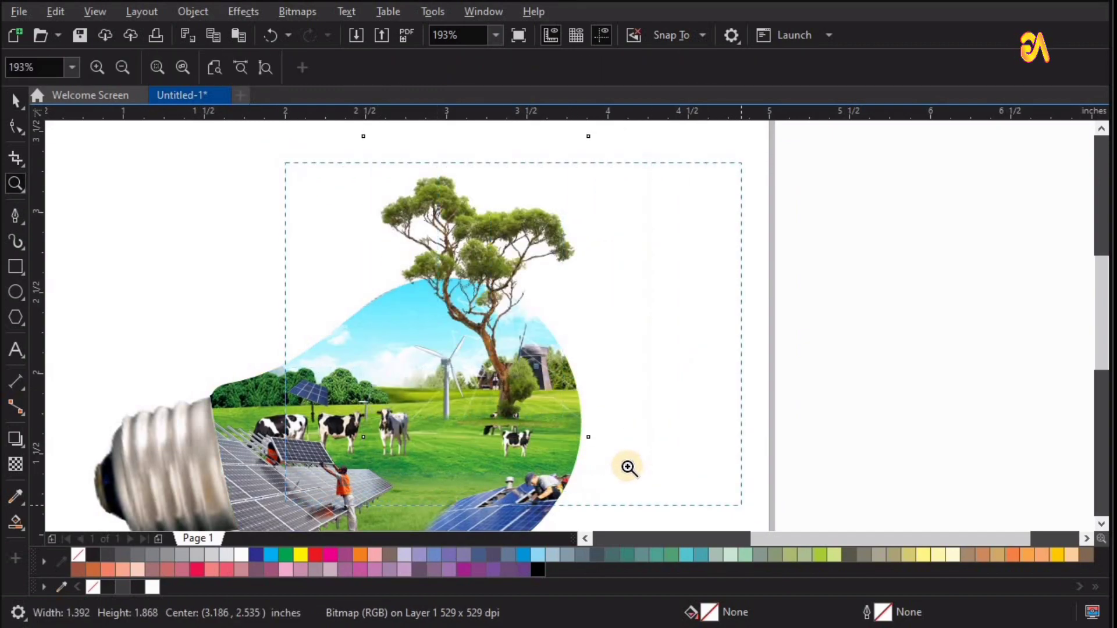
{"action": "key", "text": "space"}
{"action": "mouse_move", "coordinate": [573, 362]}
{"action": "left_mouse_down"}
{"action": "mouse_move", "coordinate": [584, 352]}
{"action": "mouse_move", "coordinate": [687, 417]}
{"action": "left_mouse_up"}
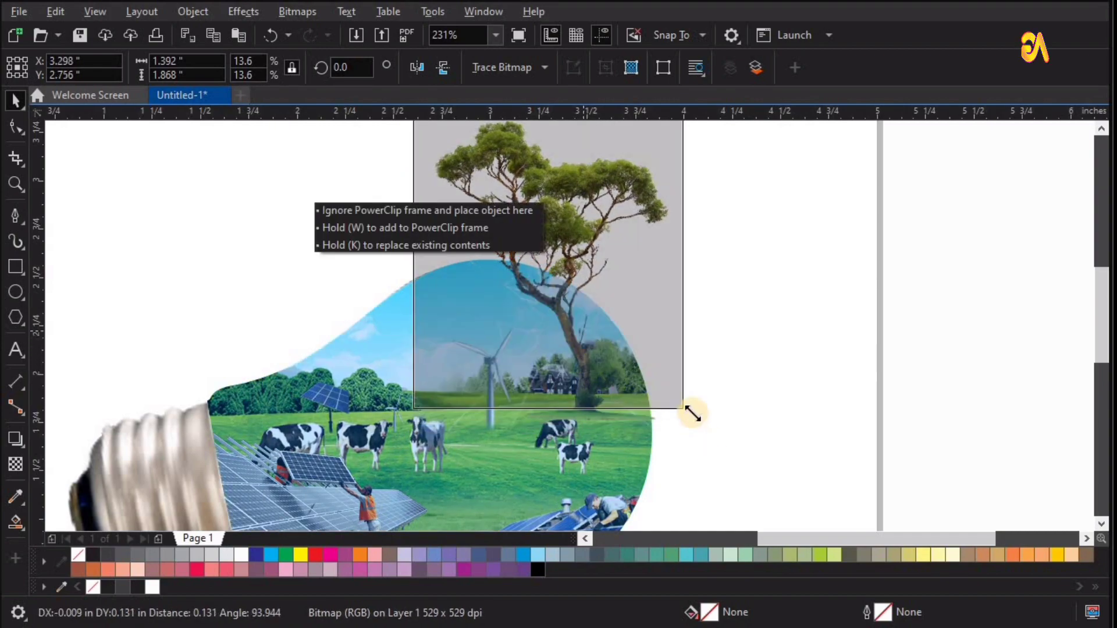
{"action": "left_click_drag", "start_coordinate": [797, 501], "coordinate": [752, 456]}
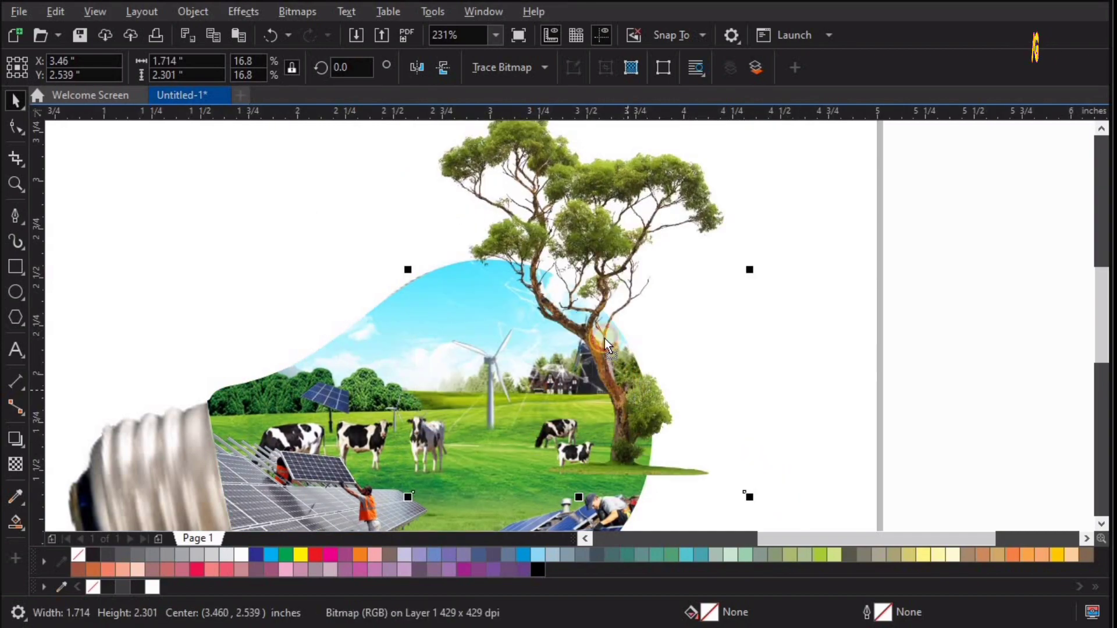
{"action": "mouse_move", "coordinate": [609, 357]}
{"action": "left_mouse_down"}
{"action": "mouse_move", "coordinate": [575, 335]}
{"action": "mouse_move", "coordinate": [575, 323]}
{"action": "left_mouse_up"}
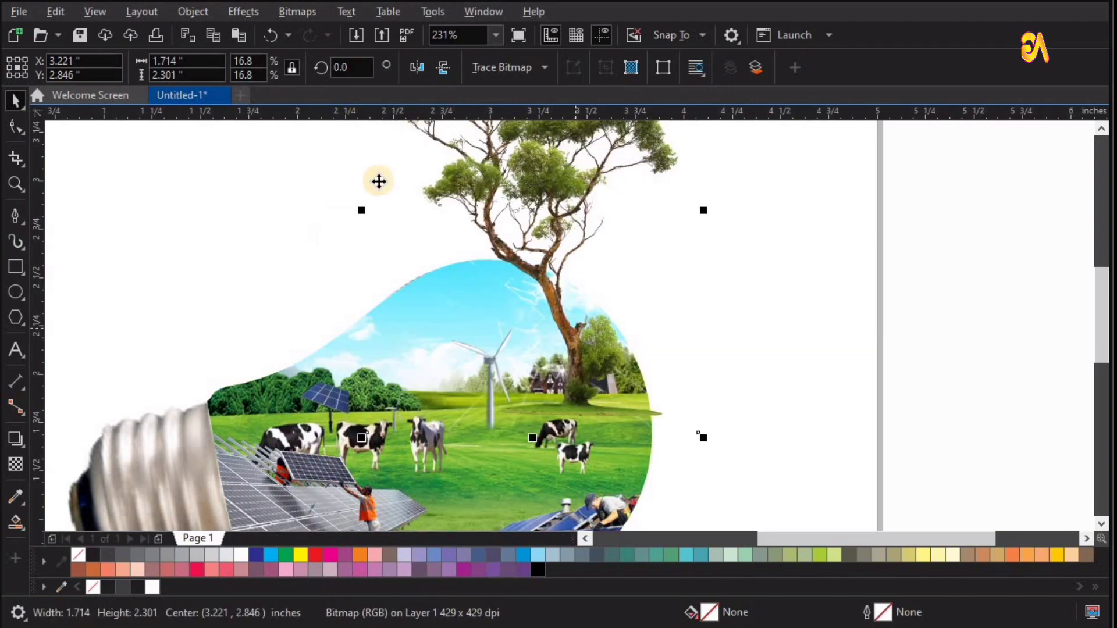
- Copy the tree, fade its bottom with a vertical linear transparency, and PowerClip it into the bulb
{"action": "left_click", "coordinate": [56, 12]}
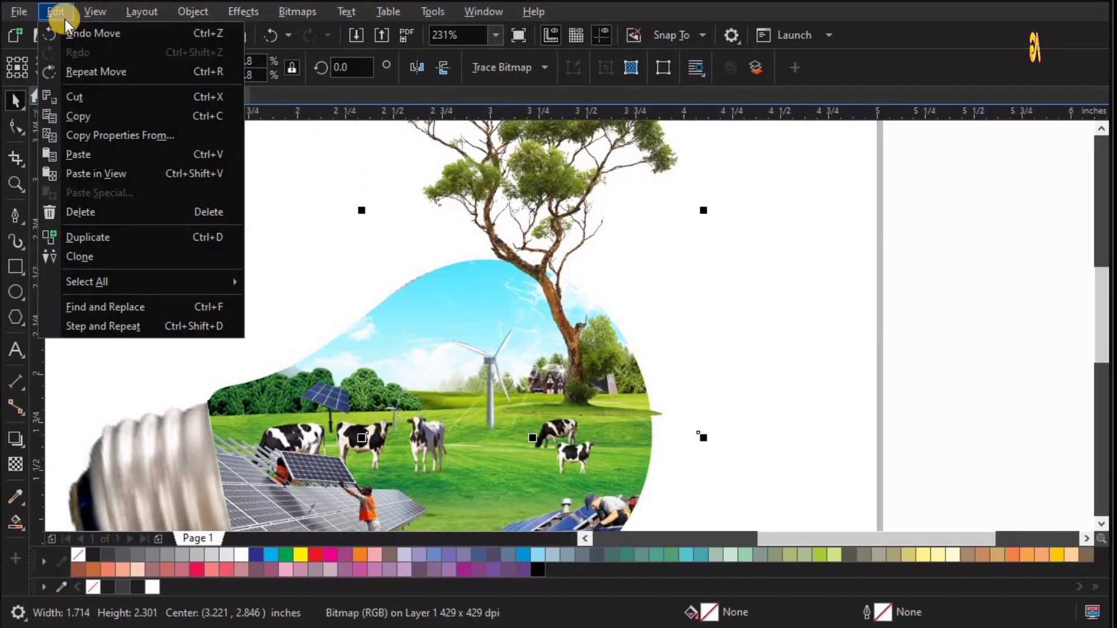
{"action": "left_click", "coordinate": [91, 115]}
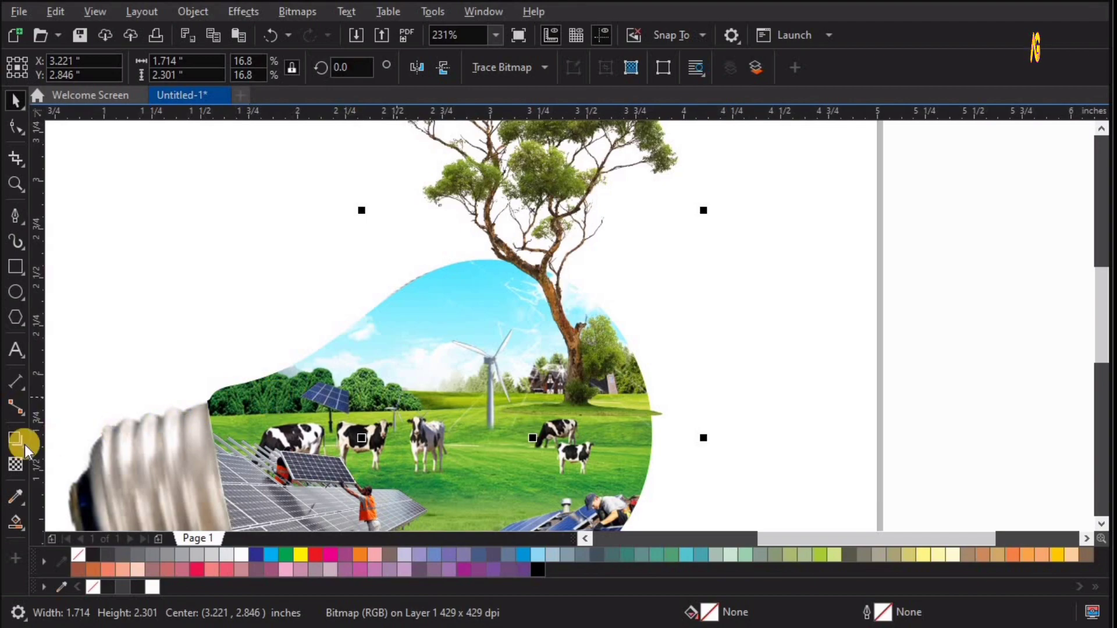
{"action": "left_click", "coordinate": [18, 465]}
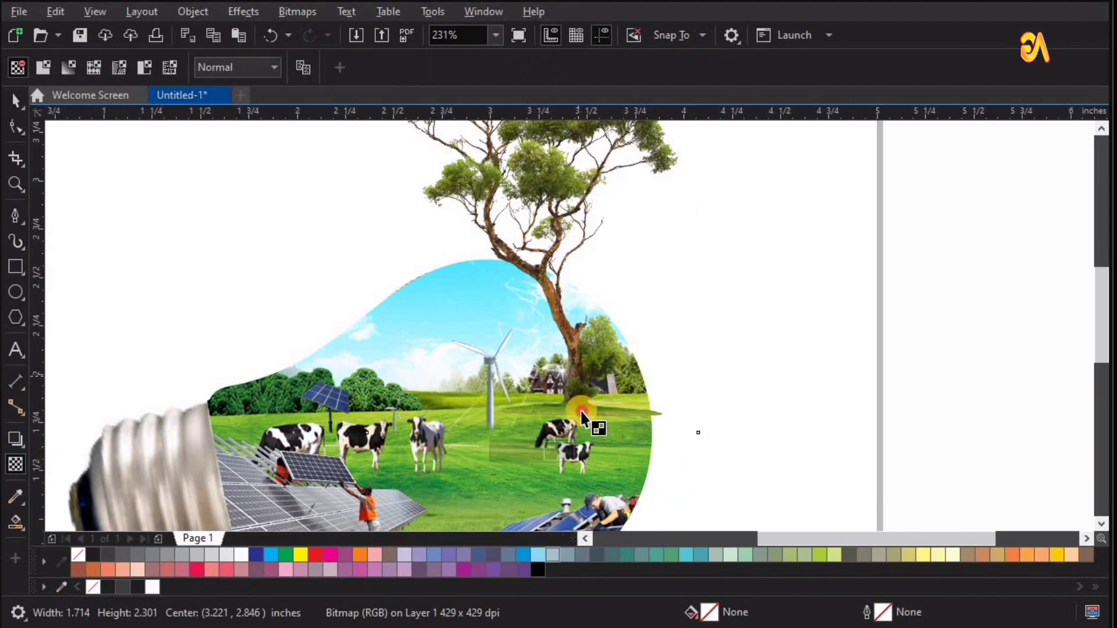
{"action": "left_click_drag", "start_coordinate": [578, 376], "coordinate": [580, 414]}
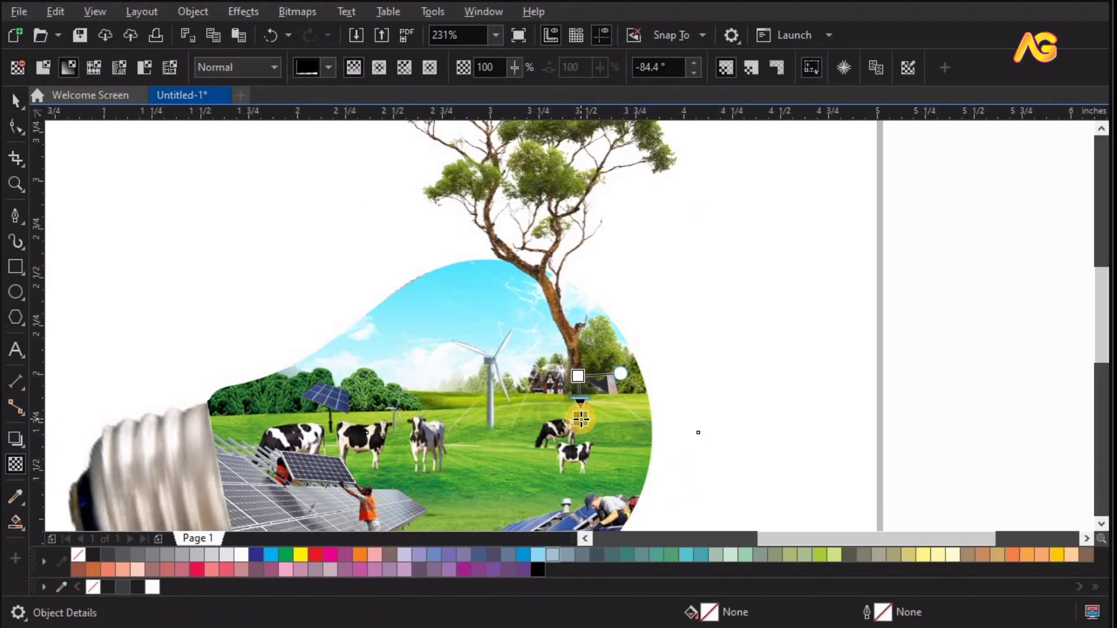
{"action": "key", "text": "space"}
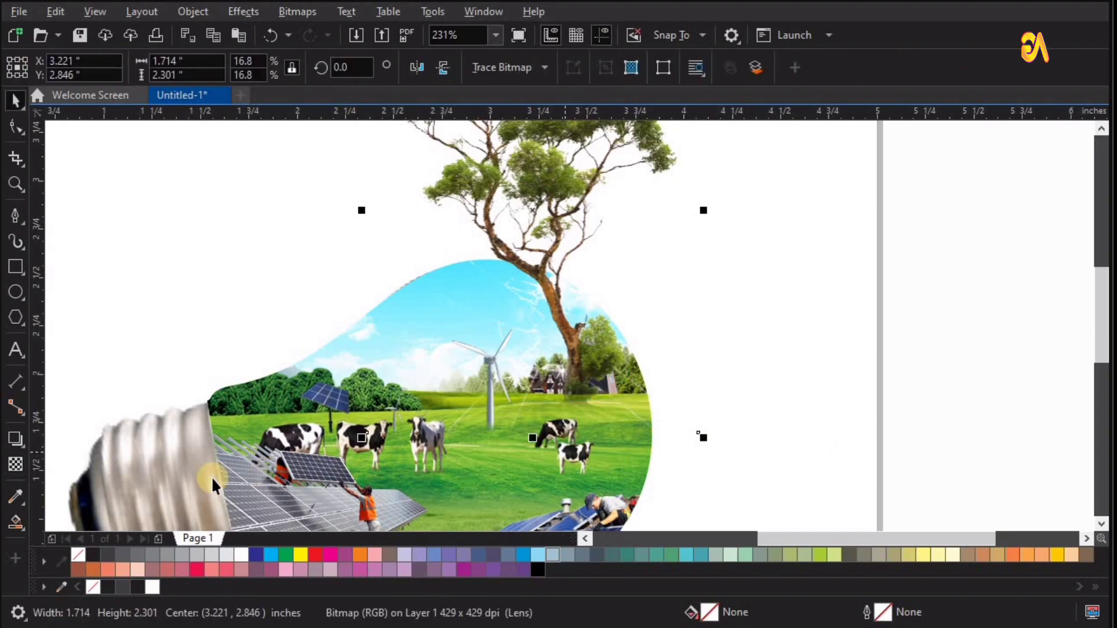
{"action": "key", "text": "Escape"}
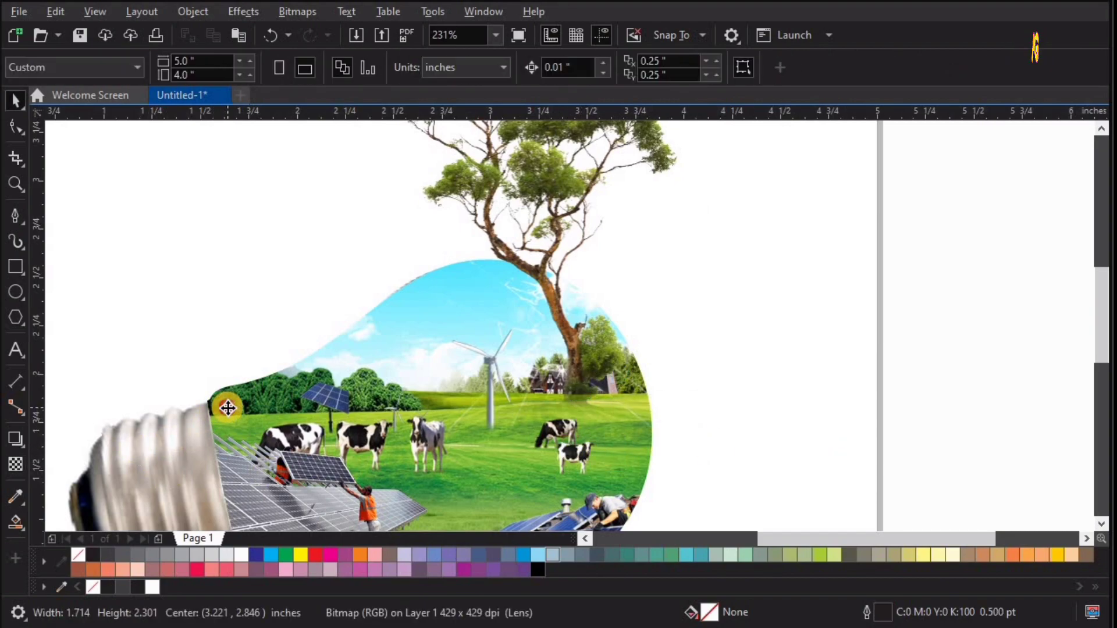
{"action": "left_click", "coordinate": [227, 408]}
{"action": "key", "text": "Escape"}
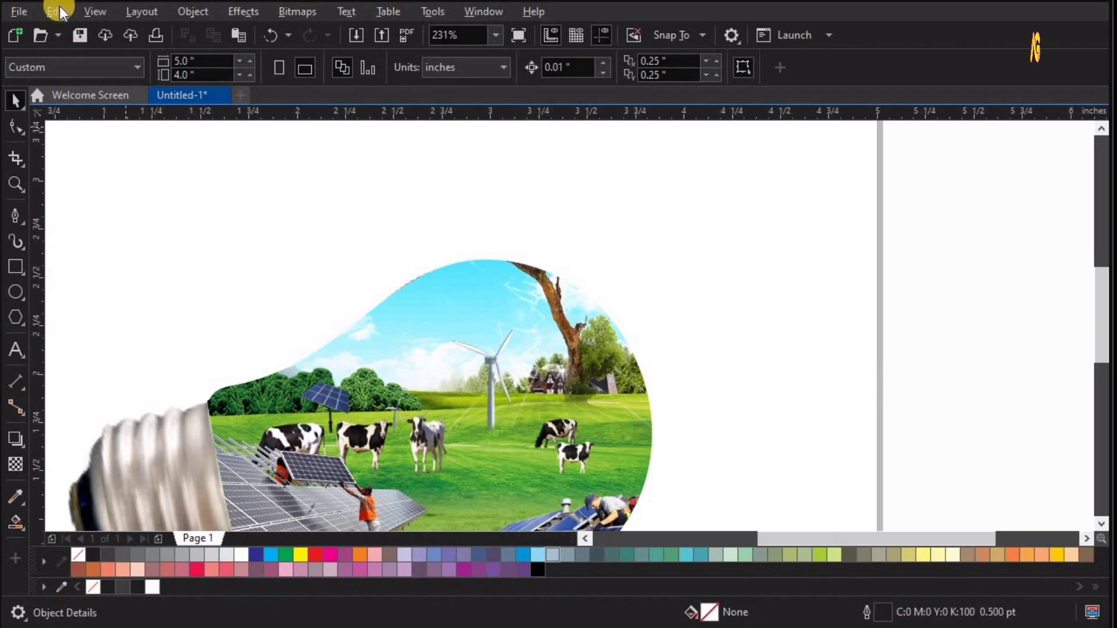
- Paste the tree copy and raise its bottom nodes so it ends at the bulb's top
{"action": "left_click", "coordinate": [56, 11]}
{"action": "left_click", "coordinate": [85, 155]}
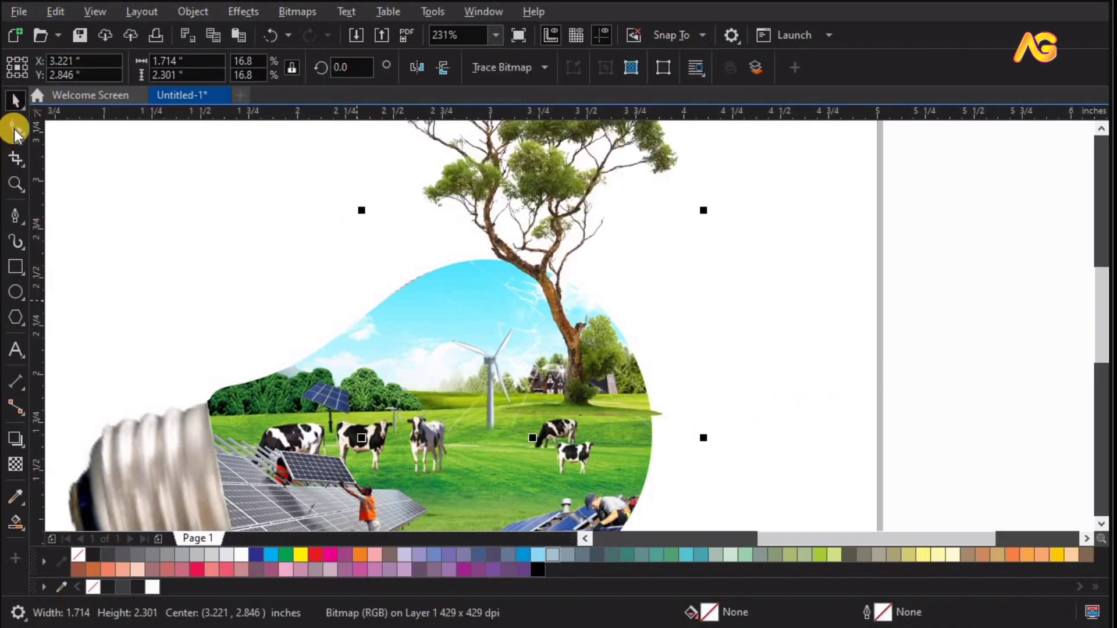
{"action": "left_click", "coordinate": [533, 426]}
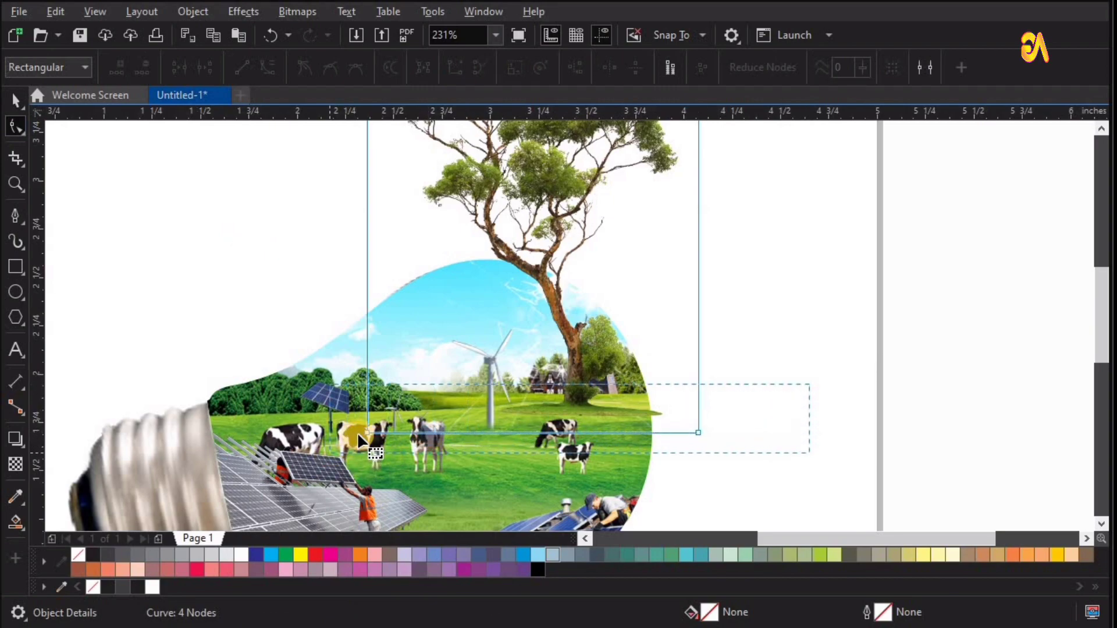
{"action": "left_click_drag", "start_coordinate": [357, 432], "coordinate": [361, 282]}
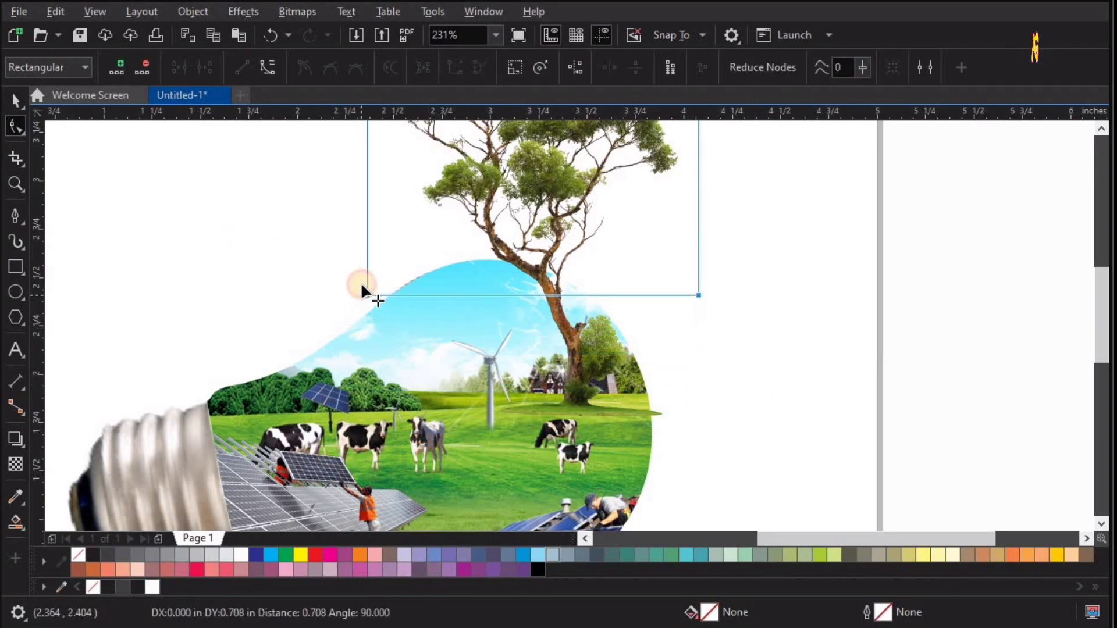
{"action": "left_click_drag", "start_coordinate": [360, 285], "coordinate": [361, 277]}
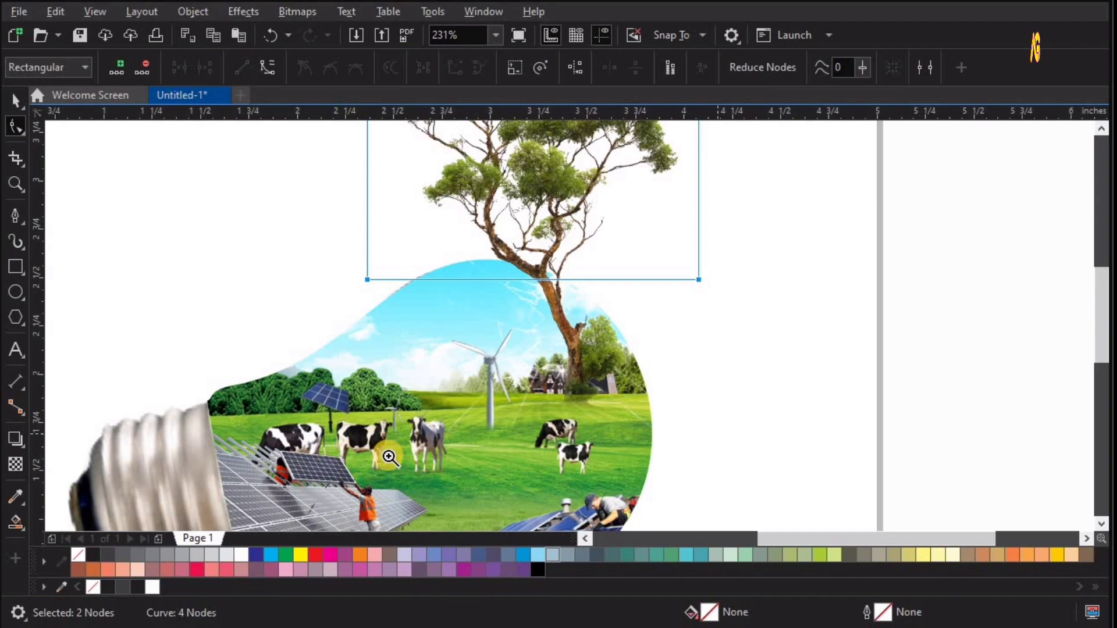
{"action": "key", "text": "z"}
{"action": "scroll", "coordinate": [815, 223], "scroll_direction": "up", "scroll_amount": 1}
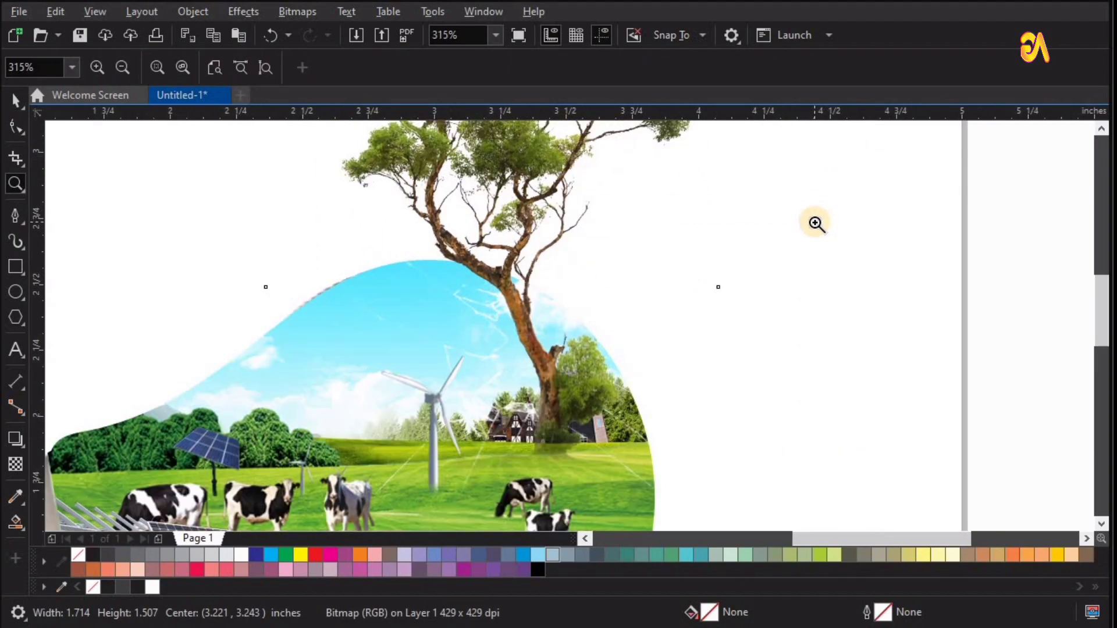
- In the bulb's PowerClip contents, shift a scene image right to align with the tree, then finish editing
{"action": "key", "text": "space"}
{"action": "left_click", "coordinate": [269, 375]}
{"action": "left_click", "coordinate": [142, 436]}
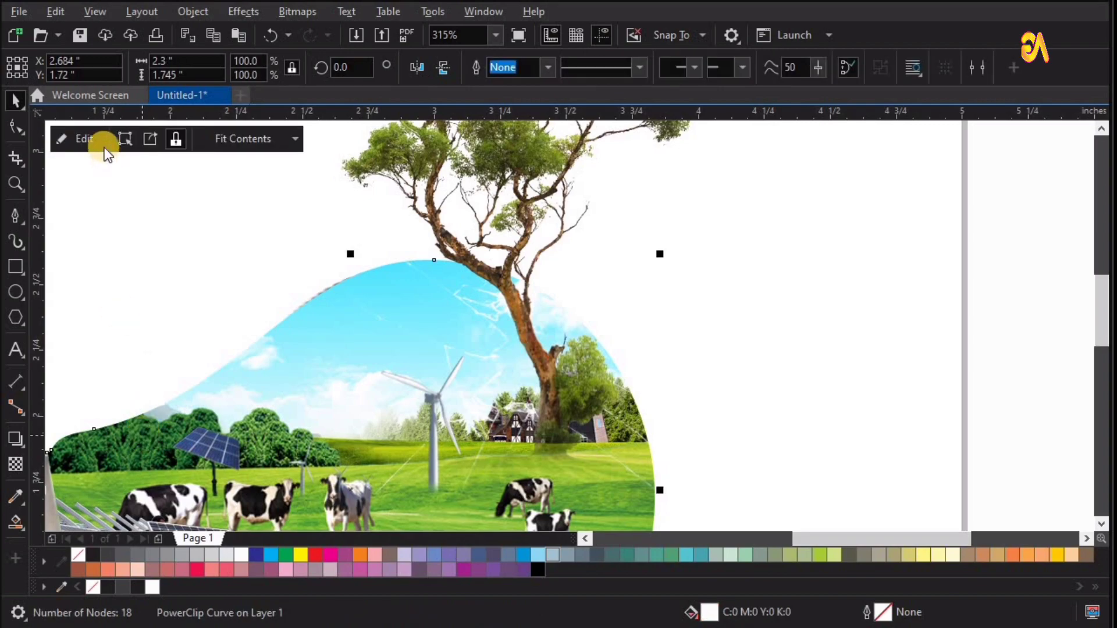
{"action": "left_click", "coordinate": [90, 135]}
{"action": "left_click", "coordinate": [468, 317]}
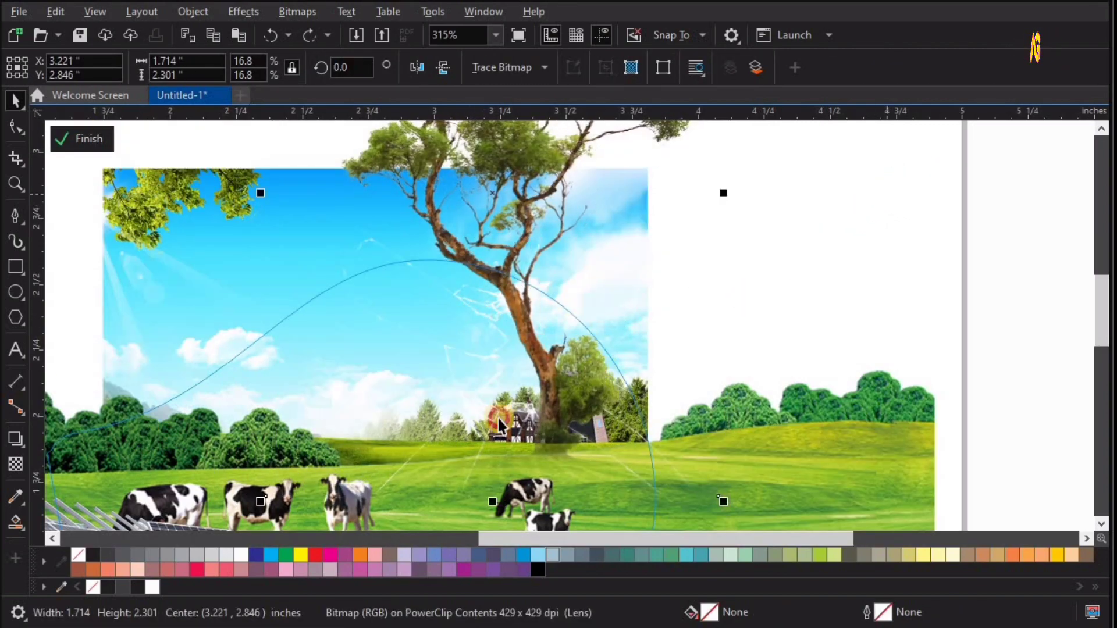
{"action": "key", "text": "Escape"}
{"action": "scroll", "coordinate": [375, 461], "scroll_direction": "down", "scroll_amount": 2}
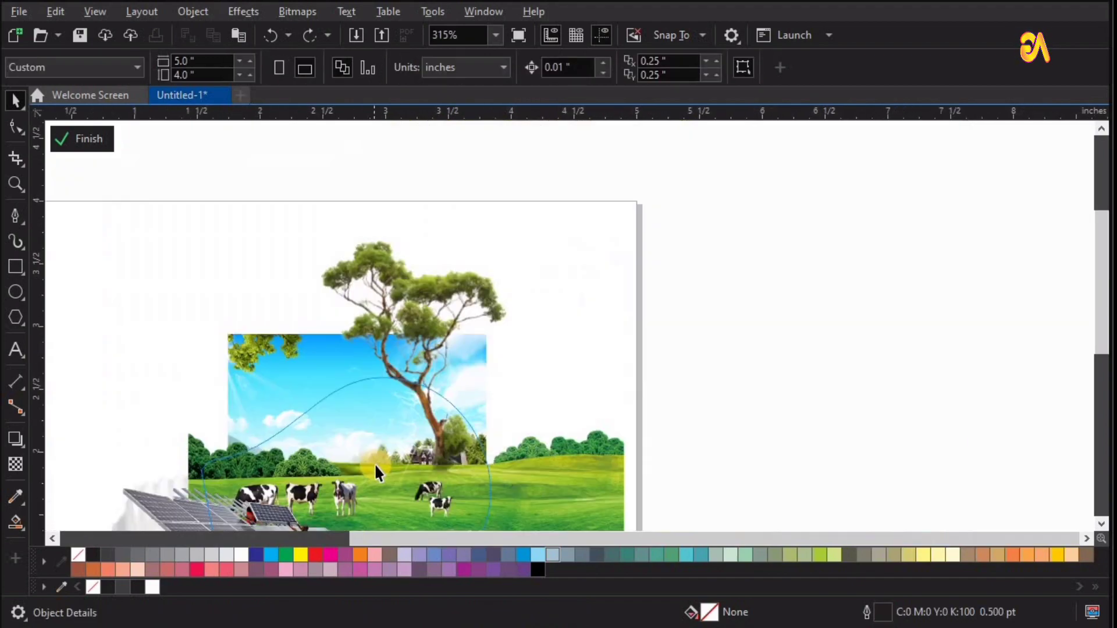
{"action": "left_click", "coordinate": [340, 422]}
{"action": "scroll", "coordinate": [740, 473], "scroll_direction": "up", "scroll_amount": 2}
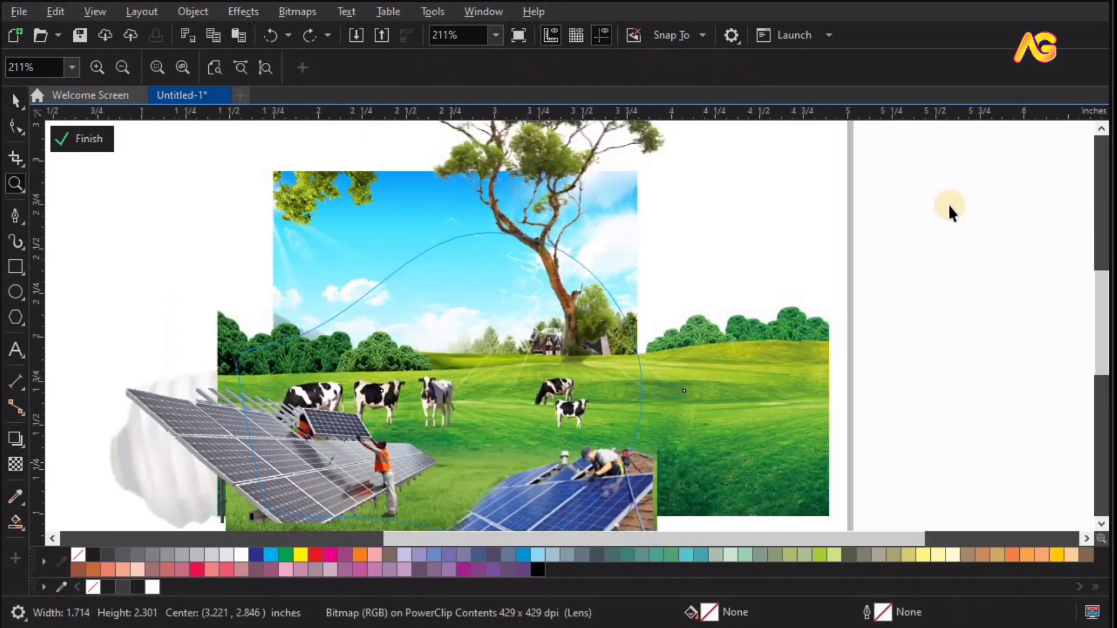
{"action": "left_click", "coordinate": [257, 464]}
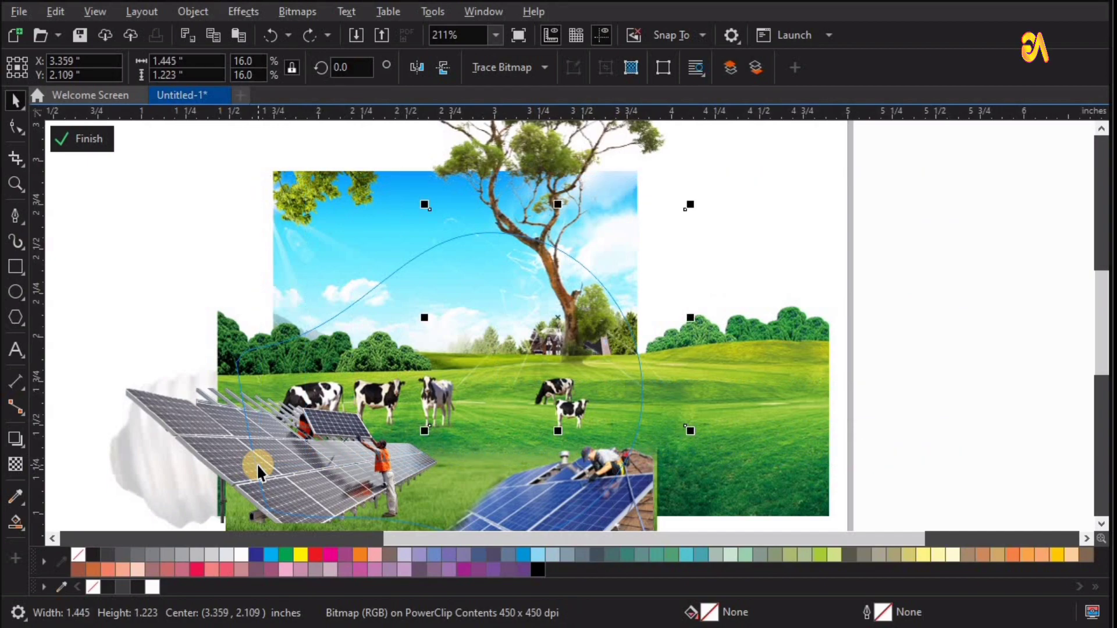
{"action": "left_click_drag", "start_coordinate": [257, 463], "coordinate": [575, 316]}
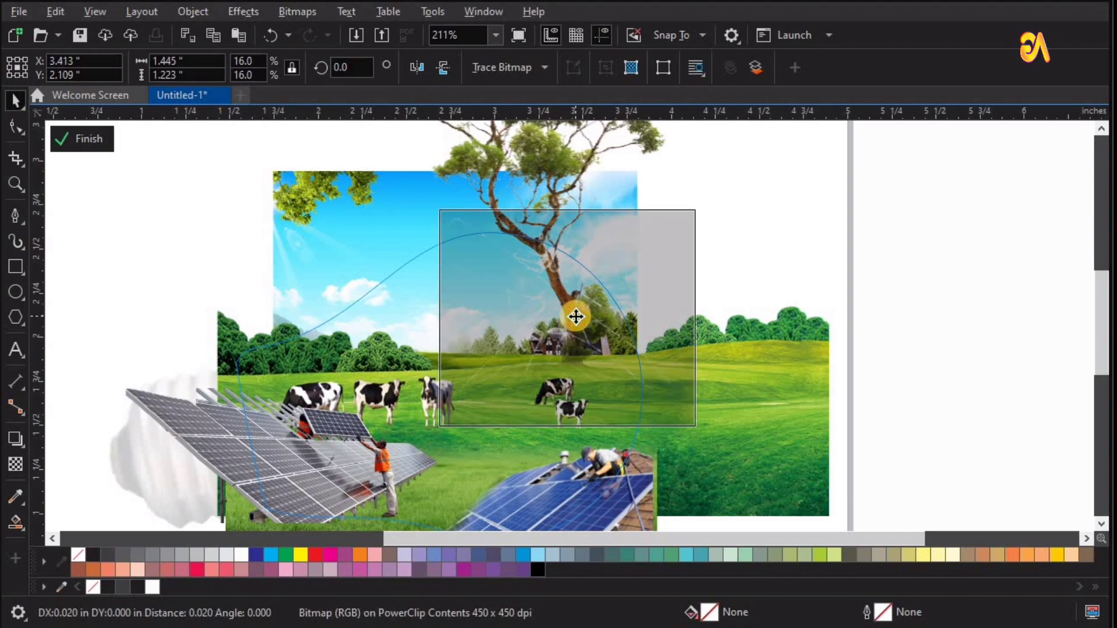
{"action": "left_click", "coordinate": [85, 139]}
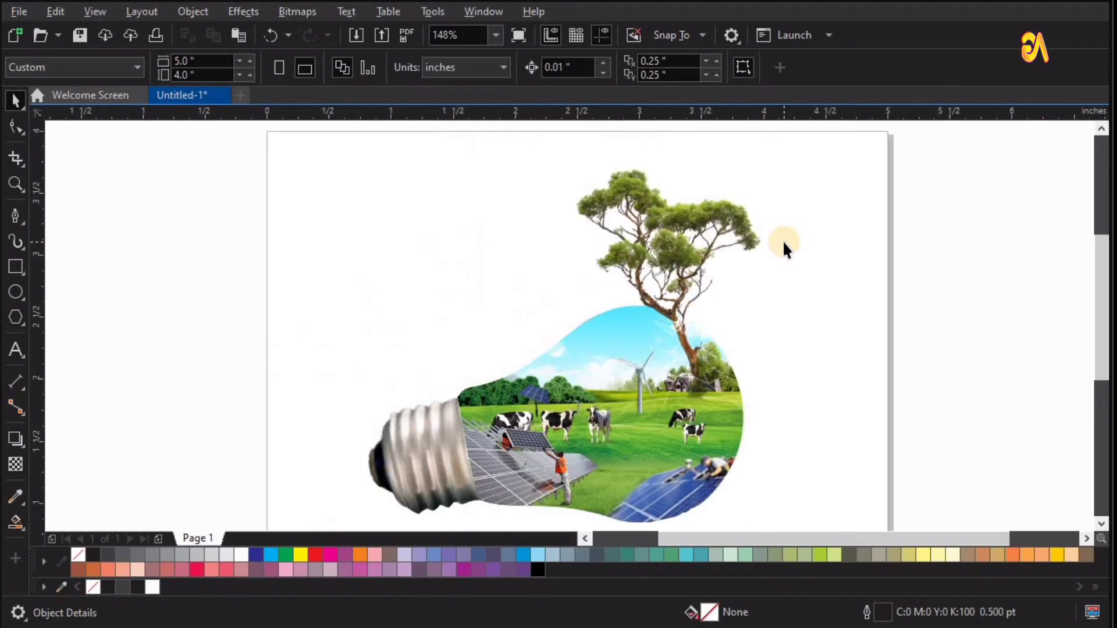
- Place the flock of birds above the bulb's upper left
{"action": "left_click_drag", "start_coordinate": [511, 284], "coordinate": [453, 279]}
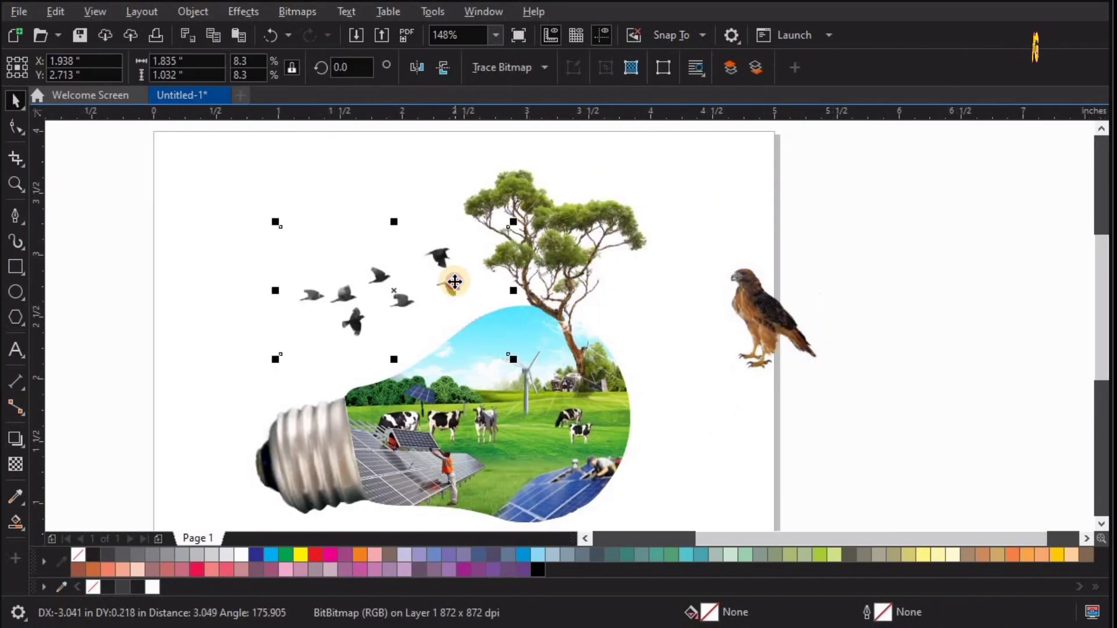
{"action": "left_click_drag", "start_coordinate": [493, 232], "coordinate": [495, 235]}
{"action": "left_click_drag", "start_coordinate": [443, 285], "coordinate": [454, 285]}
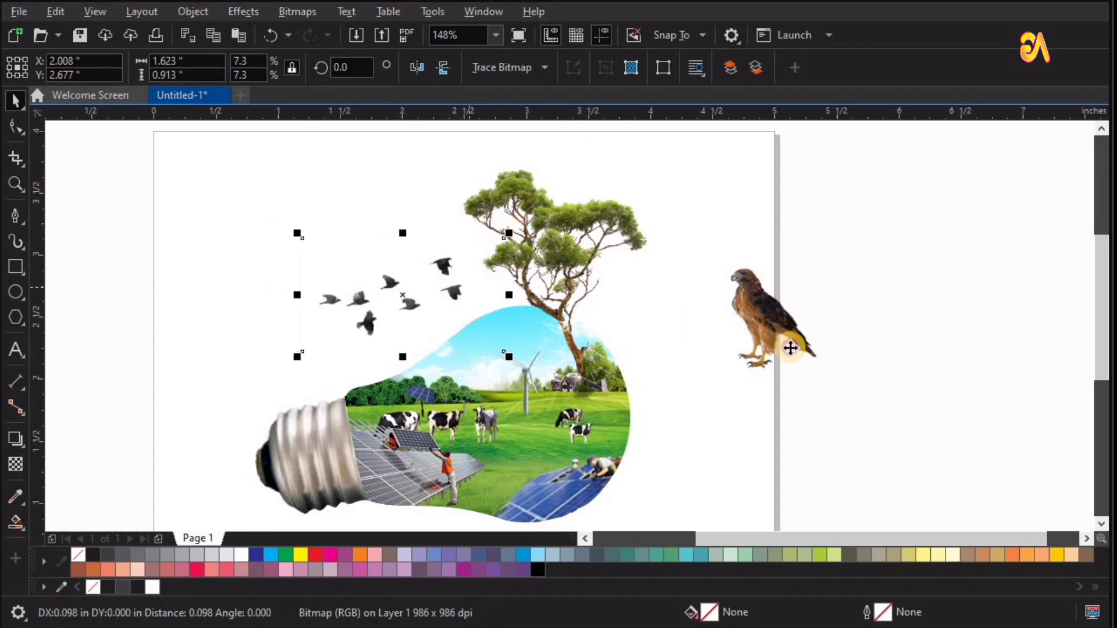
- Shrink the hawk to a small size and perch it on a tree branch
{"action": "left_click", "coordinate": [779, 337]}
{"action": "left_click_drag", "start_coordinate": [825, 380], "coordinate": [804, 354]}
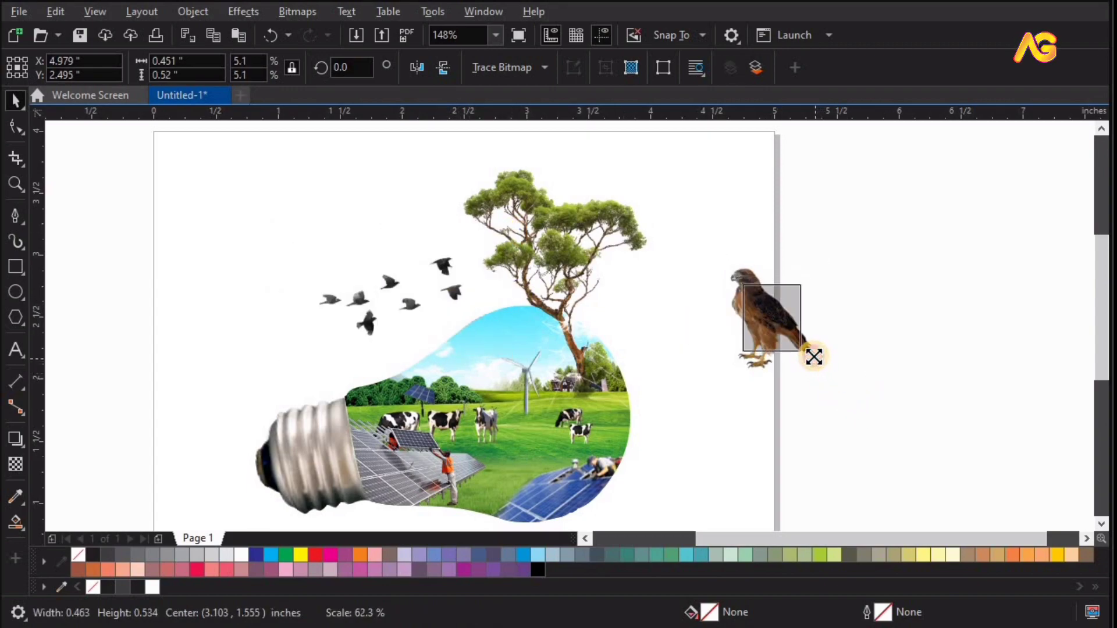
{"action": "left_click_drag", "start_coordinate": [475, 200], "coordinate": [498, 218]}
{"action": "key", "text": "z"}
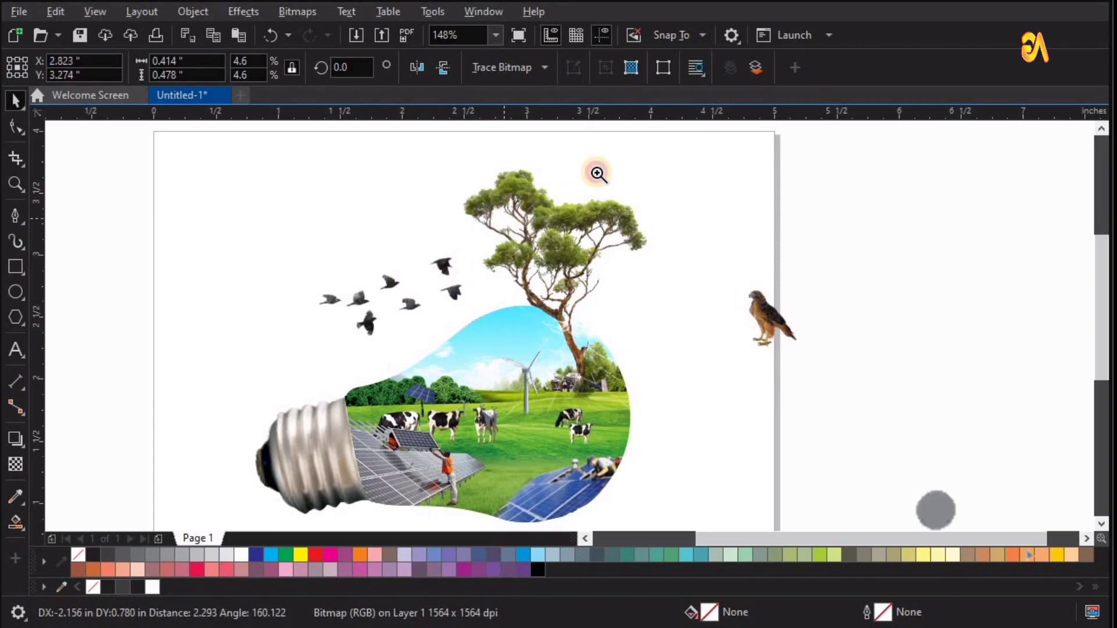
{"action": "left_click_drag", "start_coordinate": [596, 172], "coordinate": [403, 249]}
{"action": "left_click_drag", "start_coordinate": [685, 187], "coordinate": [635, 245]}
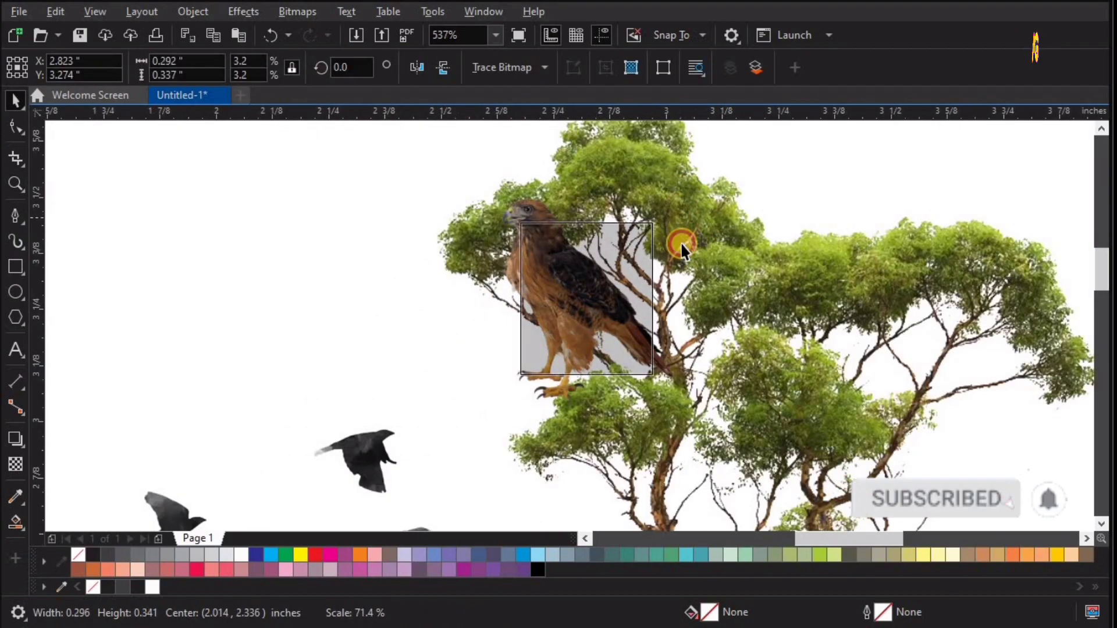
{"action": "left_click", "coordinate": [640, 349]}
{"action": "key", "text": "space"}
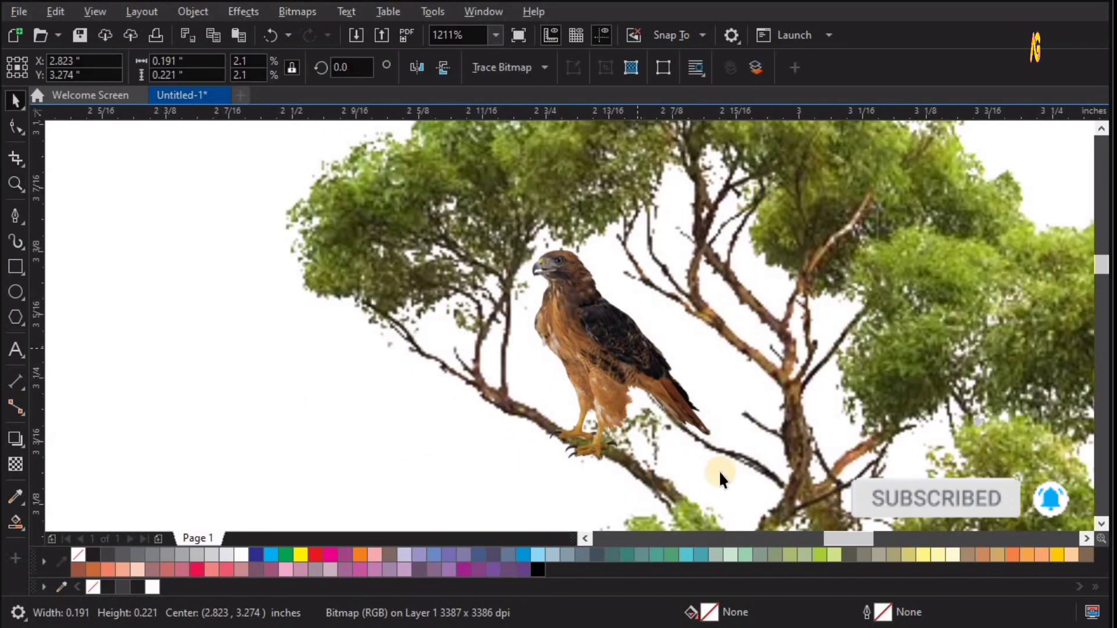
{"action": "left_click_drag", "start_coordinate": [724, 462], "coordinate": [709, 454]}
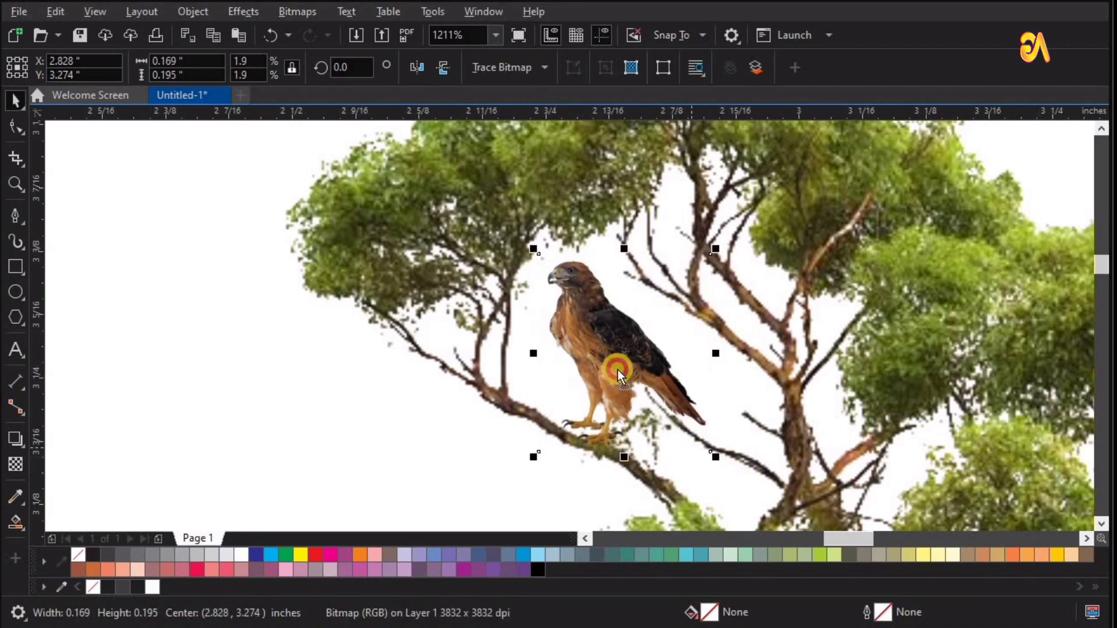
{"action": "left_click_drag", "start_coordinate": [617, 369], "coordinate": [615, 372]}
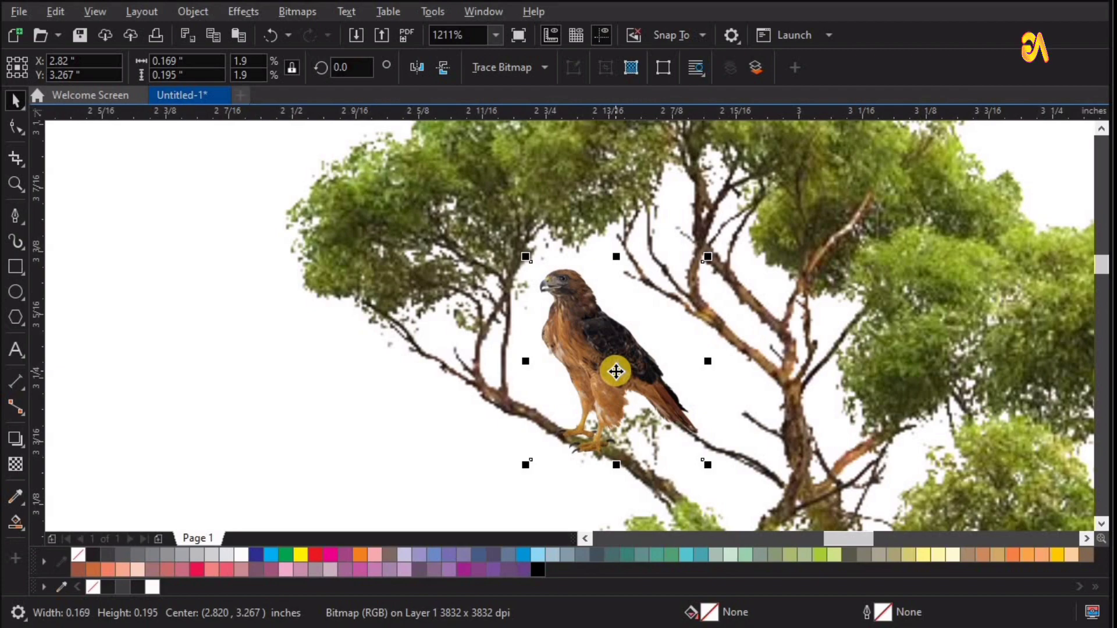
{"action": "key", "text": "F4"}
{"action": "left_click", "coordinate": [851, 343]}
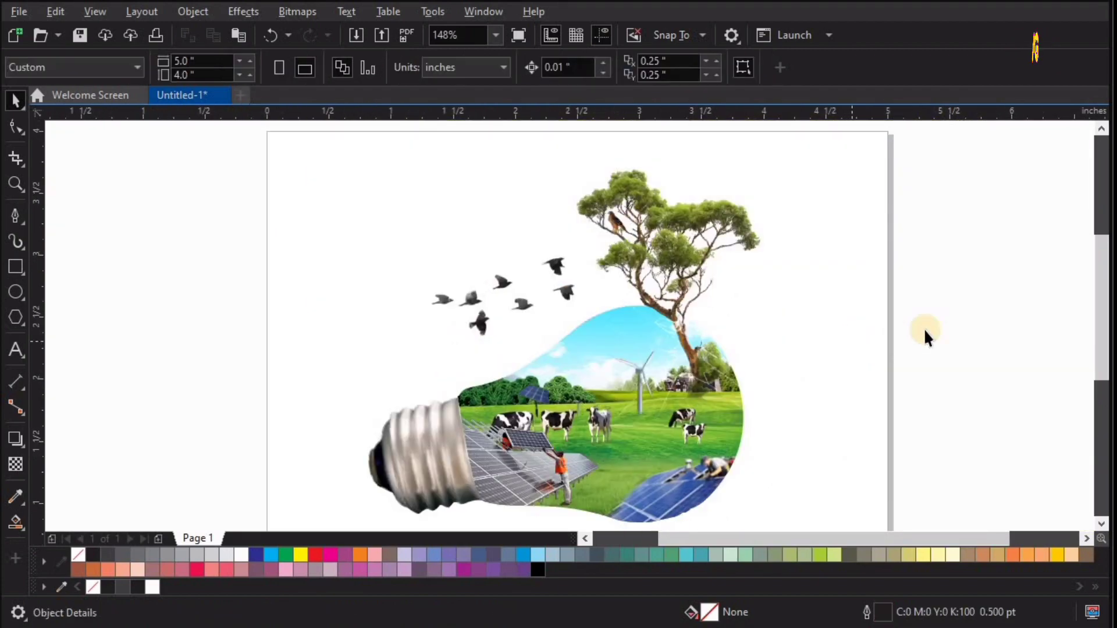